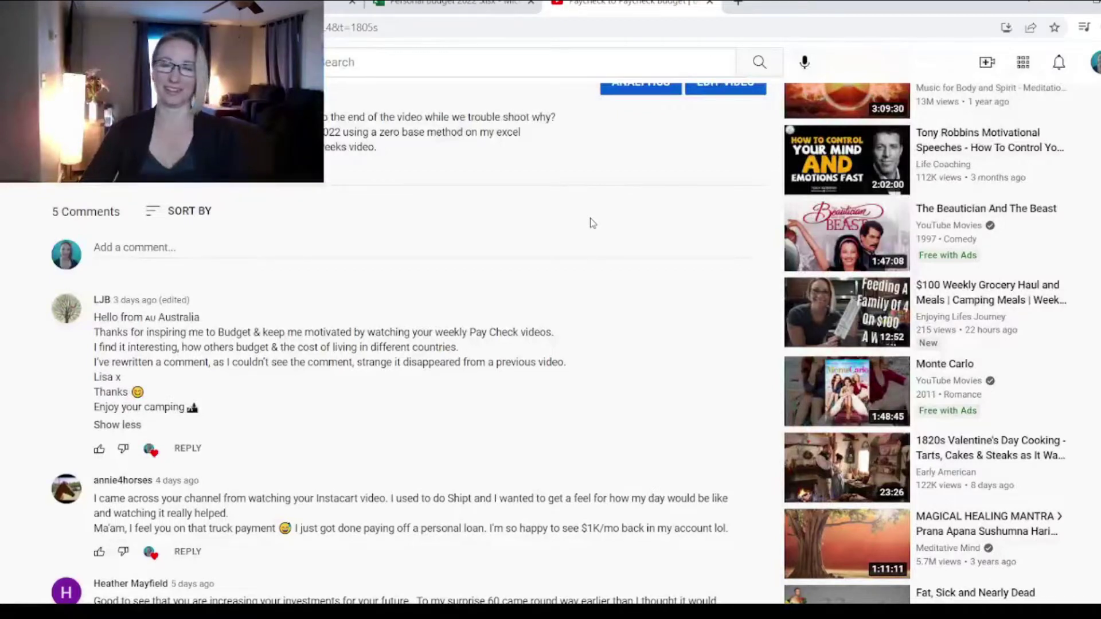
Step: Read through the viewer comments below the Paycheck to Paycheck Budget video
{"action": "scroll", "coordinate": [562, 322], "scroll_direction": "down", "scroll_amount": 3}
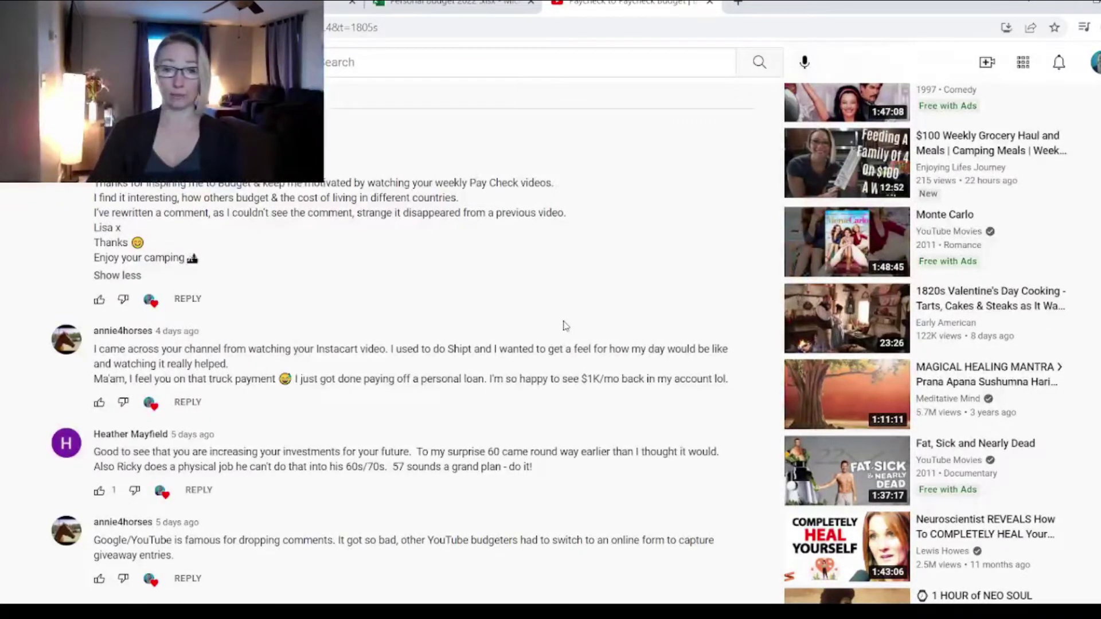
{"action": "scroll", "coordinate": [570, 309], "scroll_direction": "down", "scroll_amount": 3}
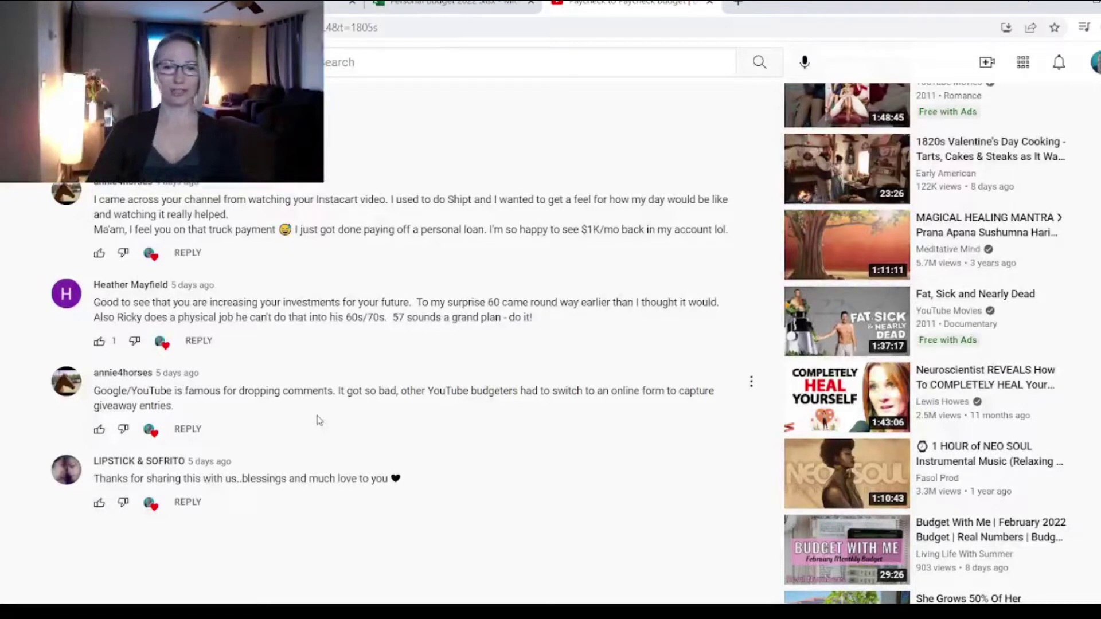
{"action": "scroll", "coordinate": [319, 421], "scroll_direction": "up", "scroll_amount": 1}
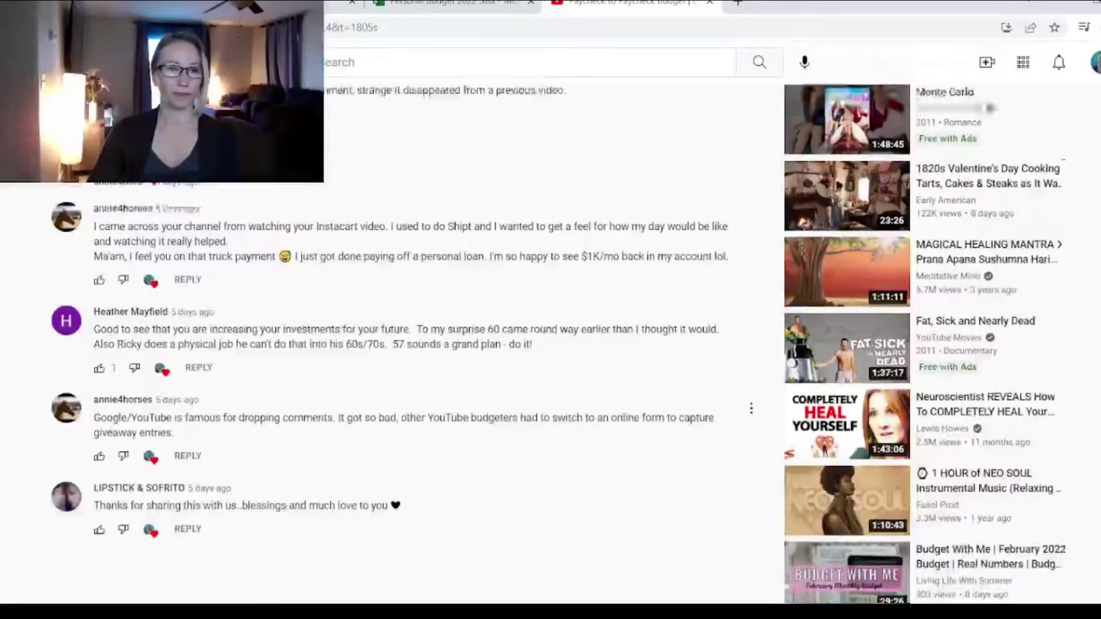
{"action": "scroll", "coordinate": [319, 420], "scroll_direction": "up", "scroll_amount": 1}
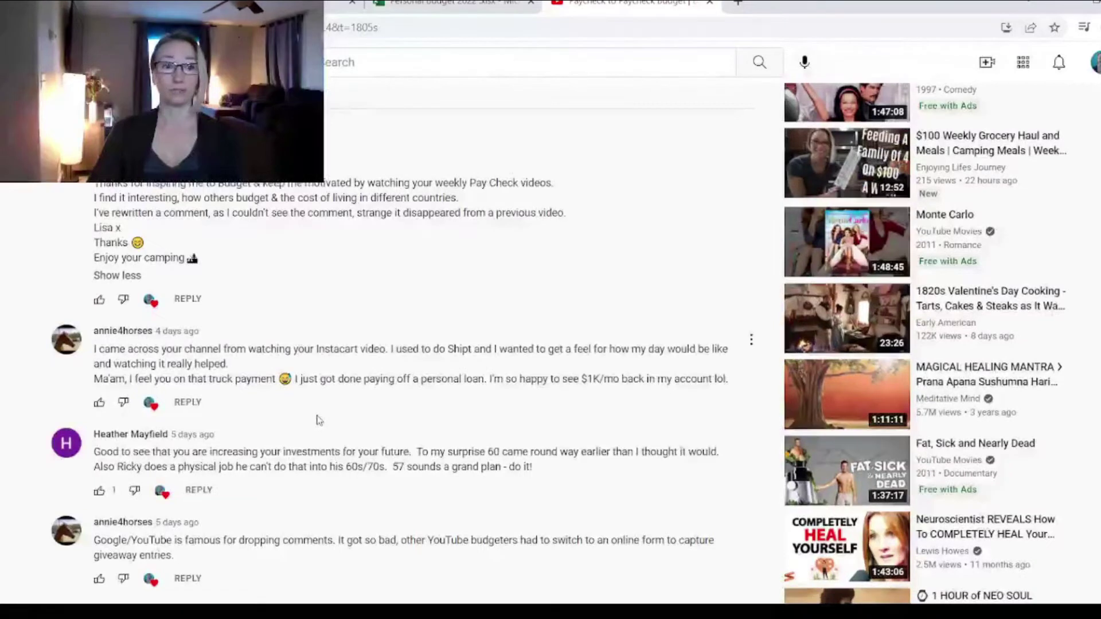
{"action": "scroll", "coordinate": [320, 420], "scroll_direction": "up", "scroll_amount": 1}
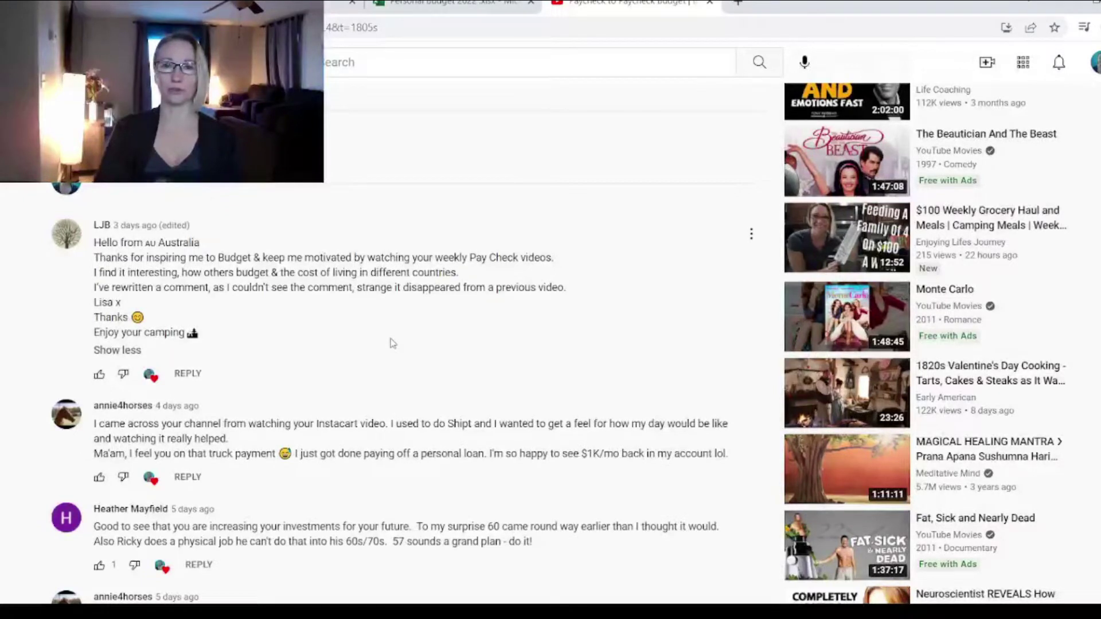
Step: Switch to the Personal Budget 2022 workbook and compare the regular work income for the 18th and 25th on the Feb 2022 sheet
{"action": "left_click", "coordinate": [451, 7]}
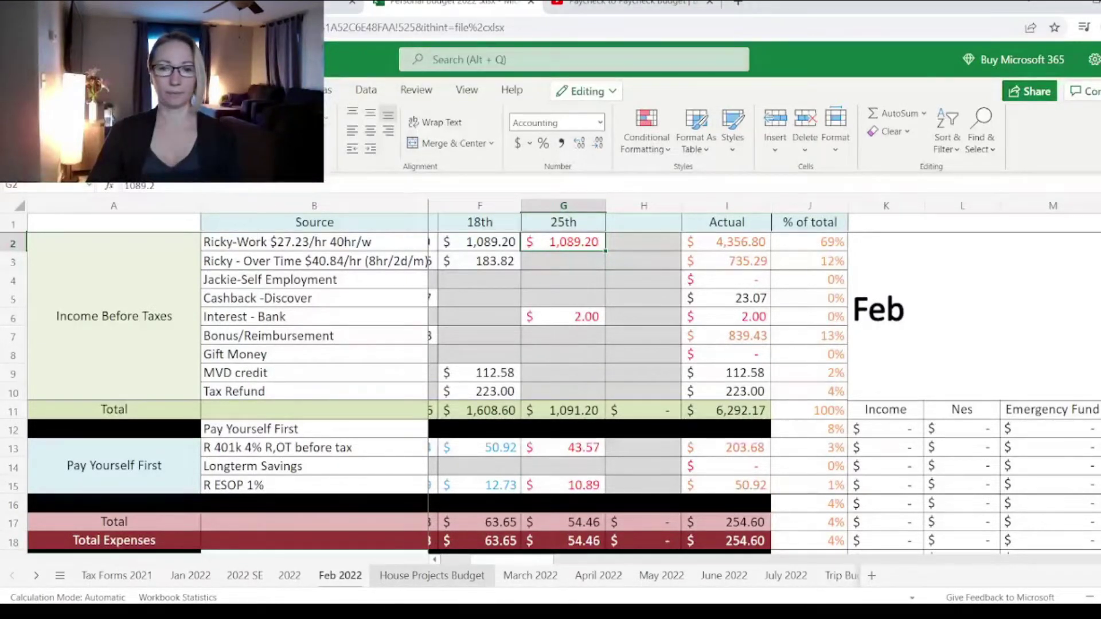
{"action": "left_click_drag", "start_coordinate": [522, 560], "coordinate": [494, 559]}
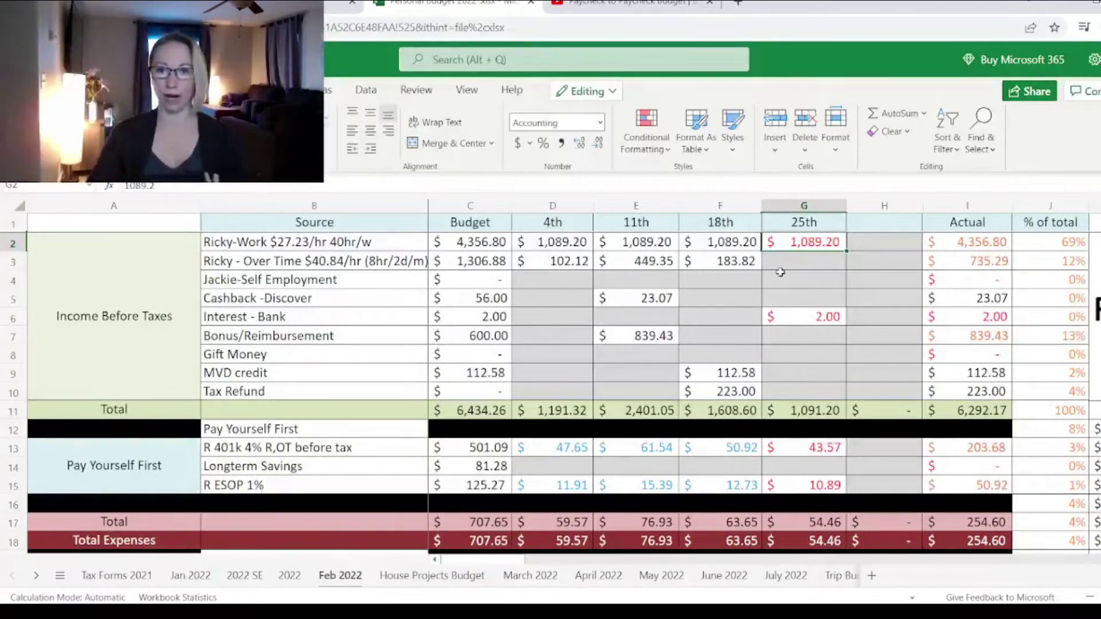
{"action": "left_click", "coordinate": [718, 242]}
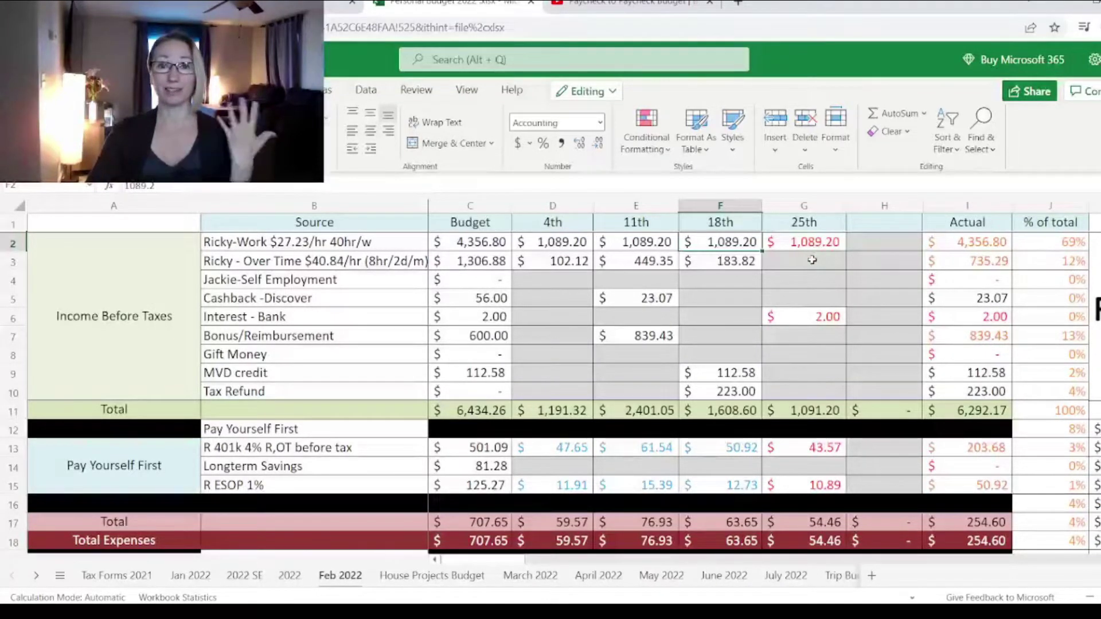
{"action": "left_click", "coordinate": [811, 242]}
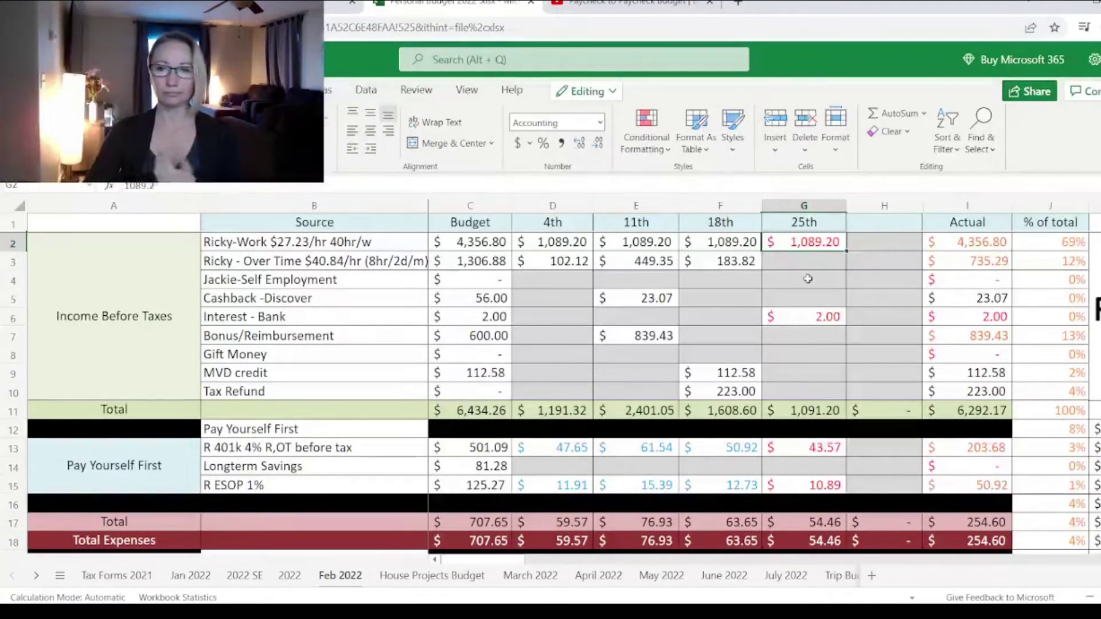
{"action": "left_click", "coordinate": [718, 243]}
Step: Examine the groceries and household amounts for the 18th in the Necessities section
{"action": "scroll", "coordinate": [725, 298], "scroll_direction": "down", "scroll_amount": 5}
{"action": "scroll", "coordinate": [725, 299], "scroll_direction": "down", "scroll_amount": 6}
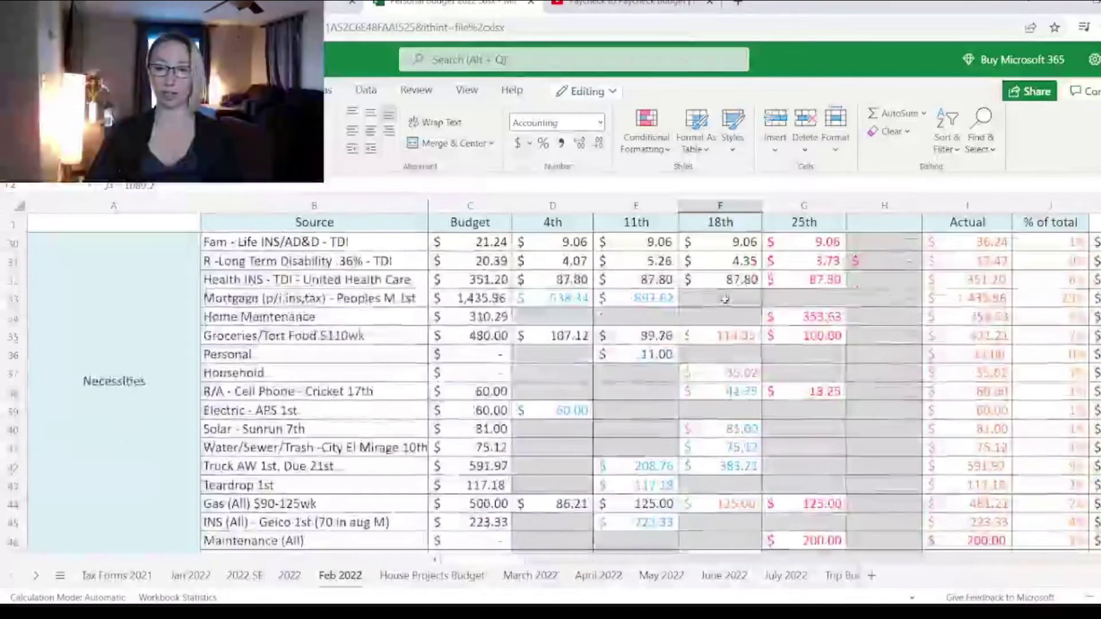
{"action": "scroll", "coordinate": [725, 299], "scroll_direction": "down", "scroll_amount": 2}
{"action": "scroll", "coordinate": [717, 321], "scroll_direction": "up", "scroll_amount": 2}
{"action": "left_click", "coordinate": [711, 338]}
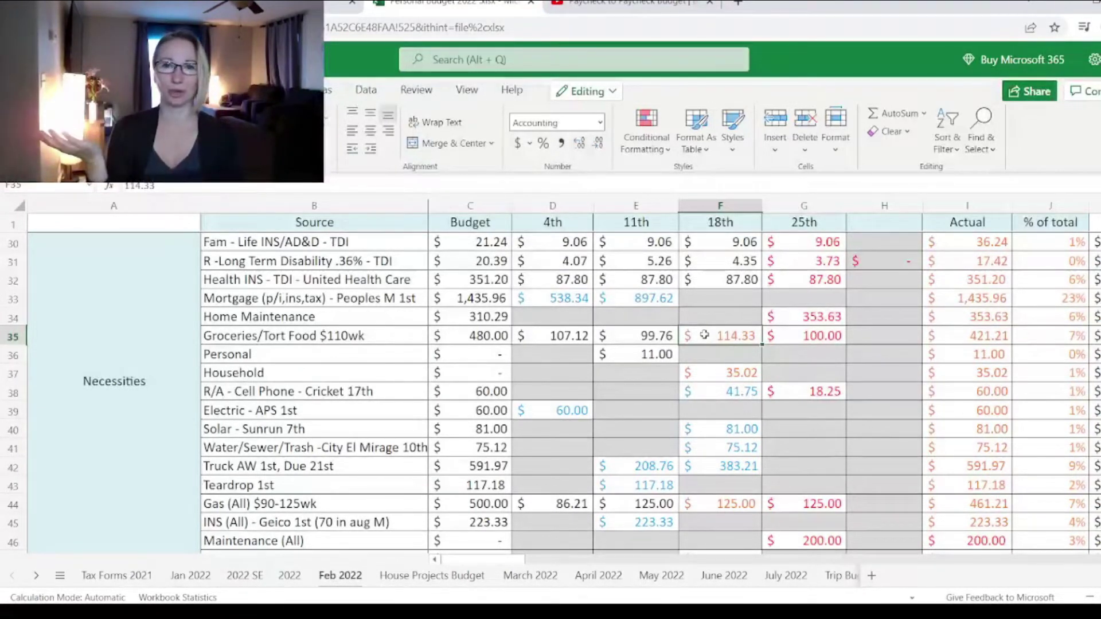
{"action": "left_click", "coordinate": [712, 373]}
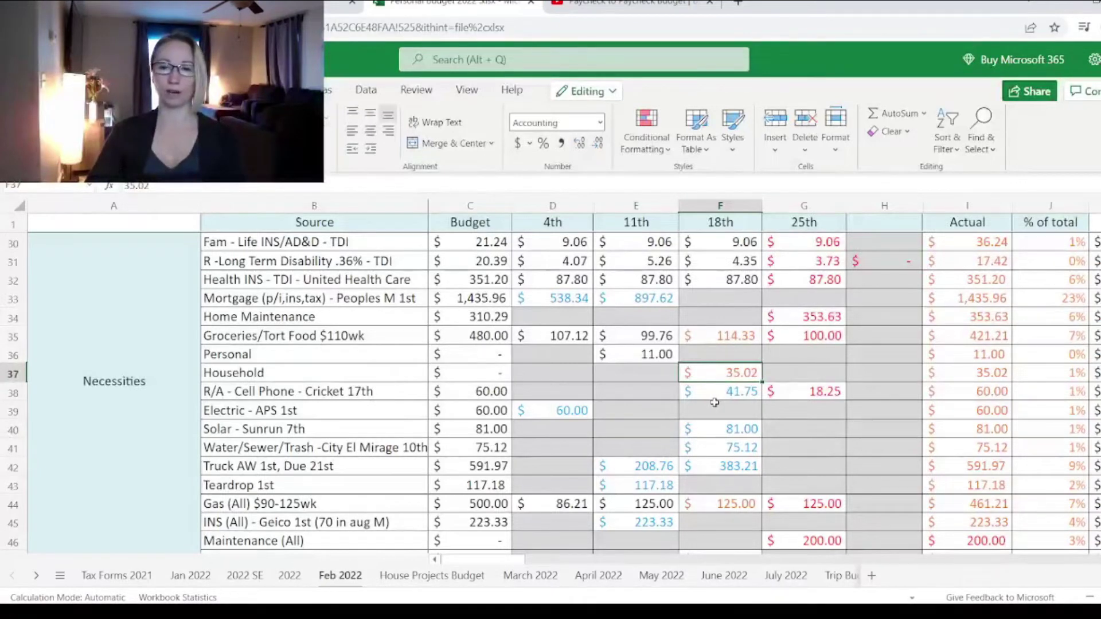
Step: Review the remaining Necessities for the 18th and 25th, including vehicle maintenance, registration and cell phone
{"action": "scroll", "coordinate": [715, 403], "scroll_direction": "down", "scroll_amount": 2}
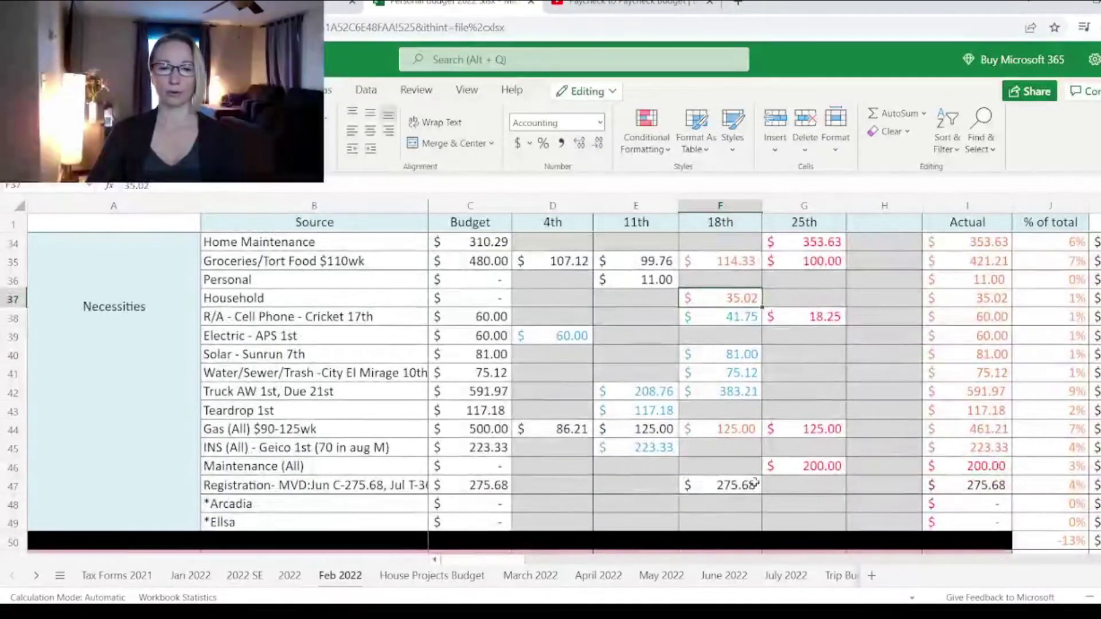
{"action": "left_click", "coordinate": [750, 463]}
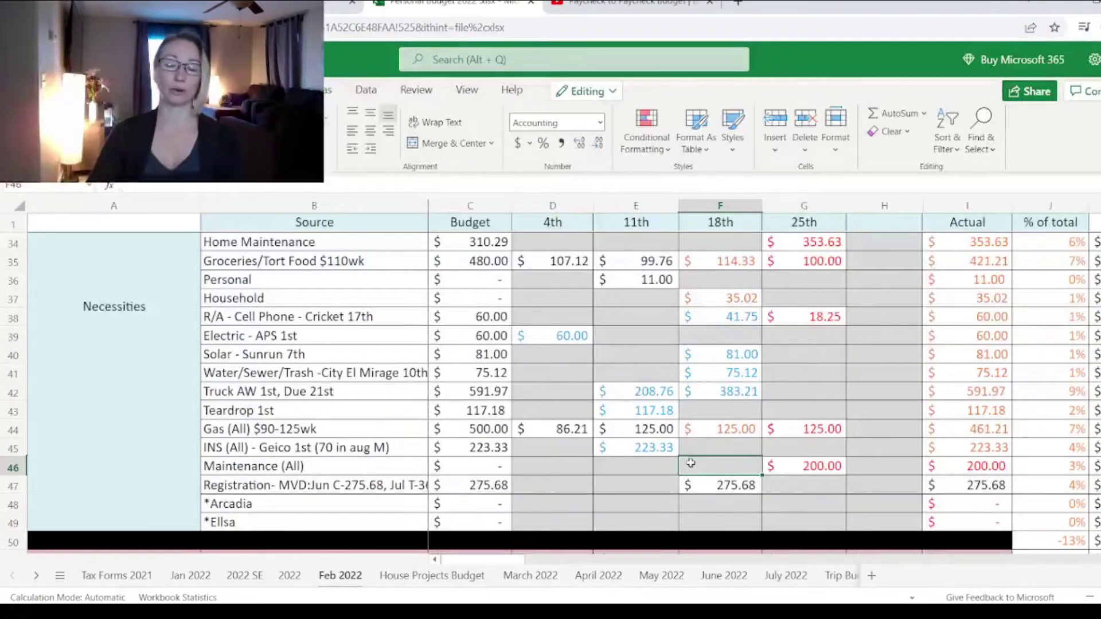
{"action": "scroll", "coordinate": [699, 436], "scroll_direction": "down", "scroll_amount": 2}
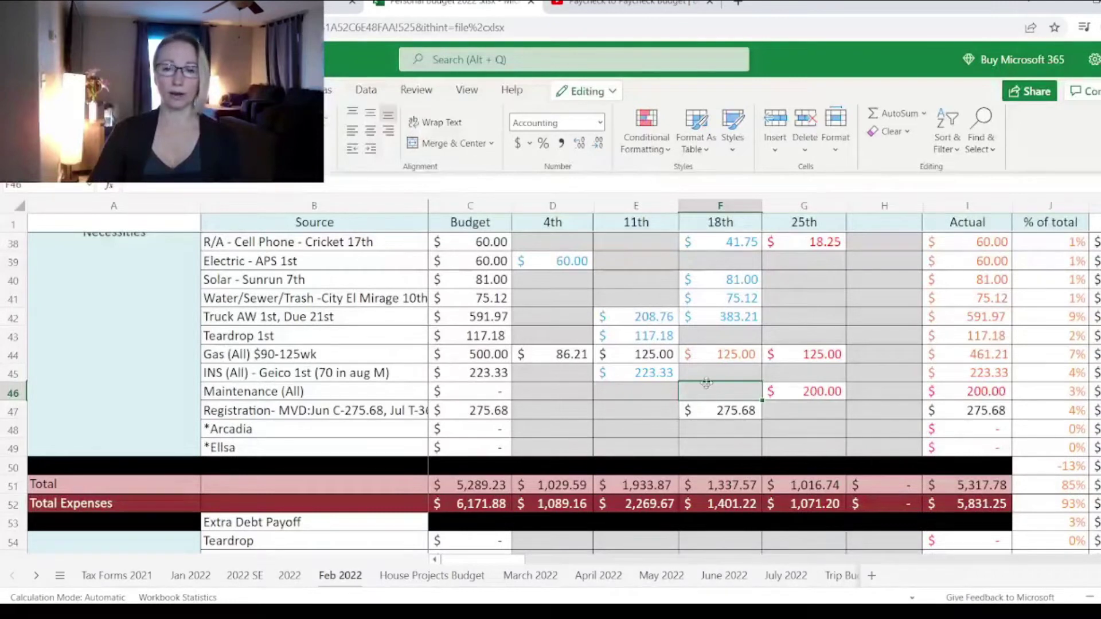
{"action": "left_click", "coordinate": [814, 393]}
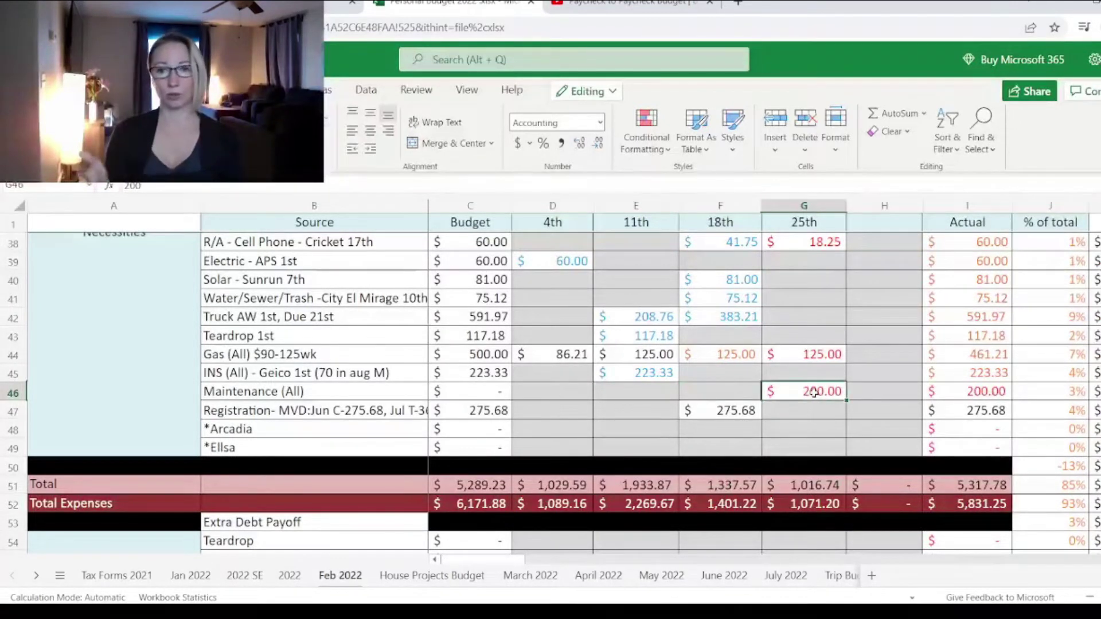
{"action": "scroll", "coordinate": [735, 397], "scroll_direction": "up", "scroll_amount": 2}
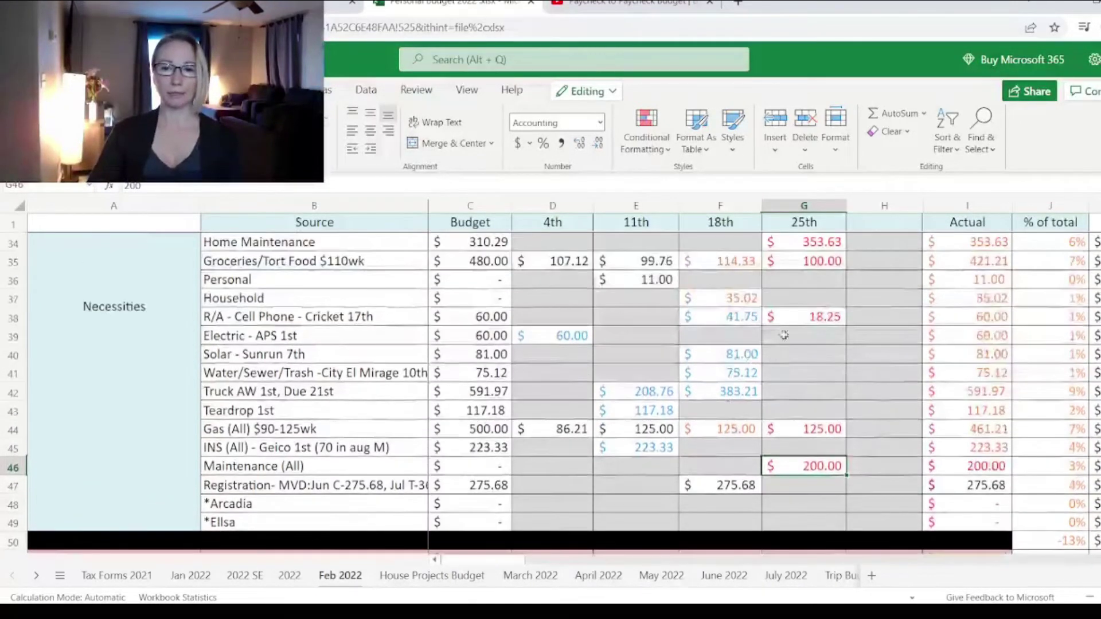
{"action": "left_click", "coordinate": [741, 317]}
{"action": "left_click", "coordinate": [799, 317]}
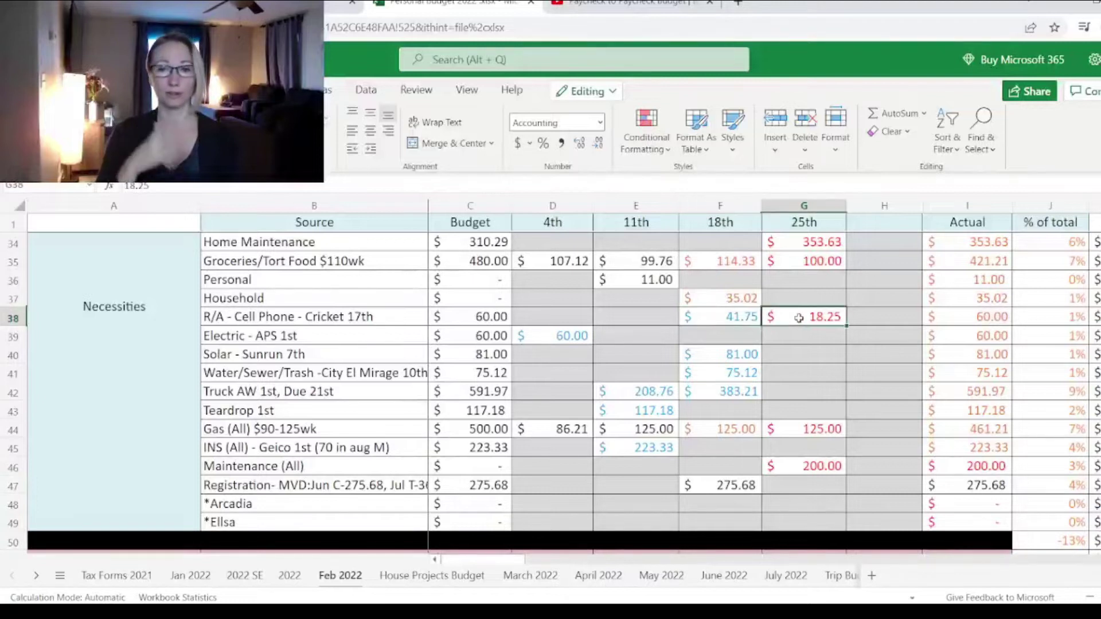
{"action": "left_click", "coordinate": [724, 335]}
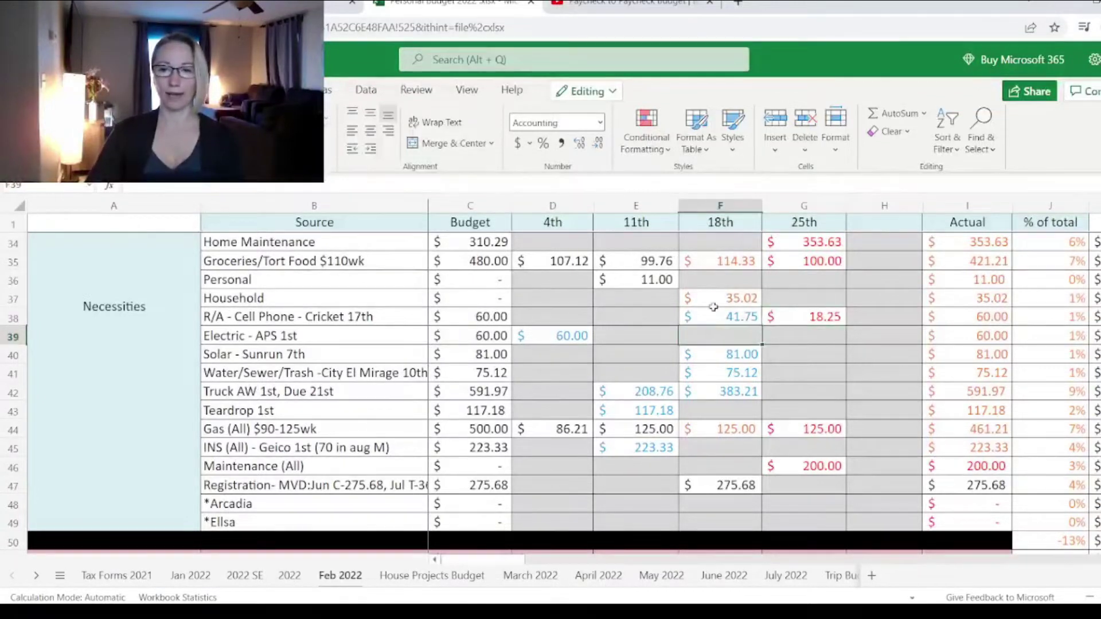
Step: Review the Fun expenses for the 18th, covering eating out, events, date night and weekly spending money, down to the Final row
{"action": "scroll", "coordinate": [720, 318], "scroll_direction": "down", "scroll_amount": 5}
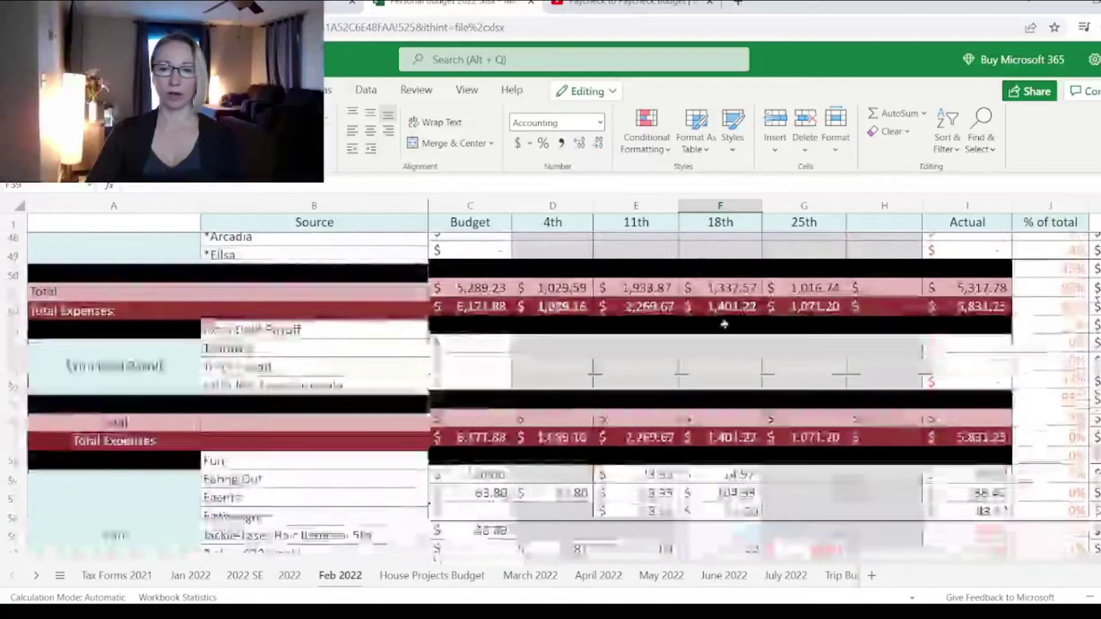
{"action": "scroll", "coordinate": [724, 325], "scroll_direction": "down", "scroll_amount": 2}
{"action": "left_click", "coordinate": [731, 388]}
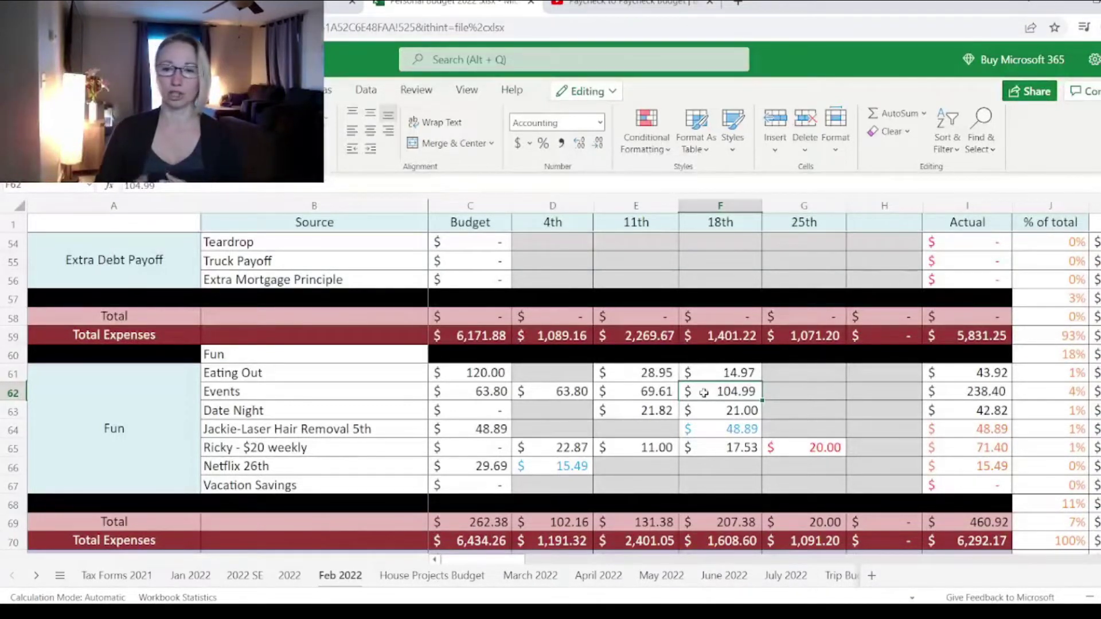
{"action": "key", "text": "Up"}
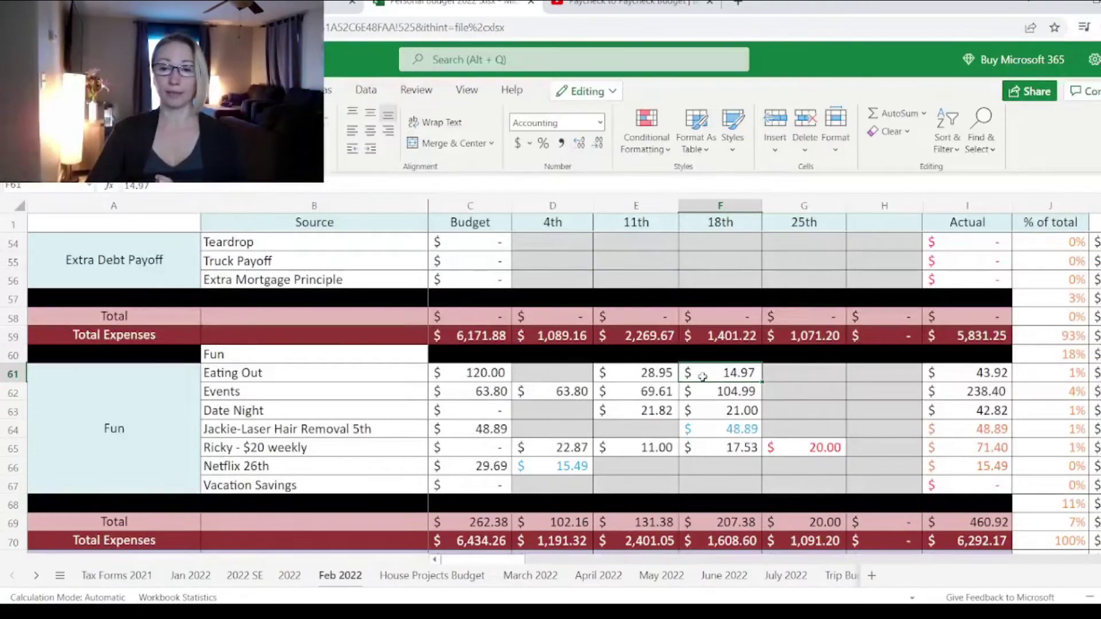
{"action": "left_click", "coordinate": [698, 410]}
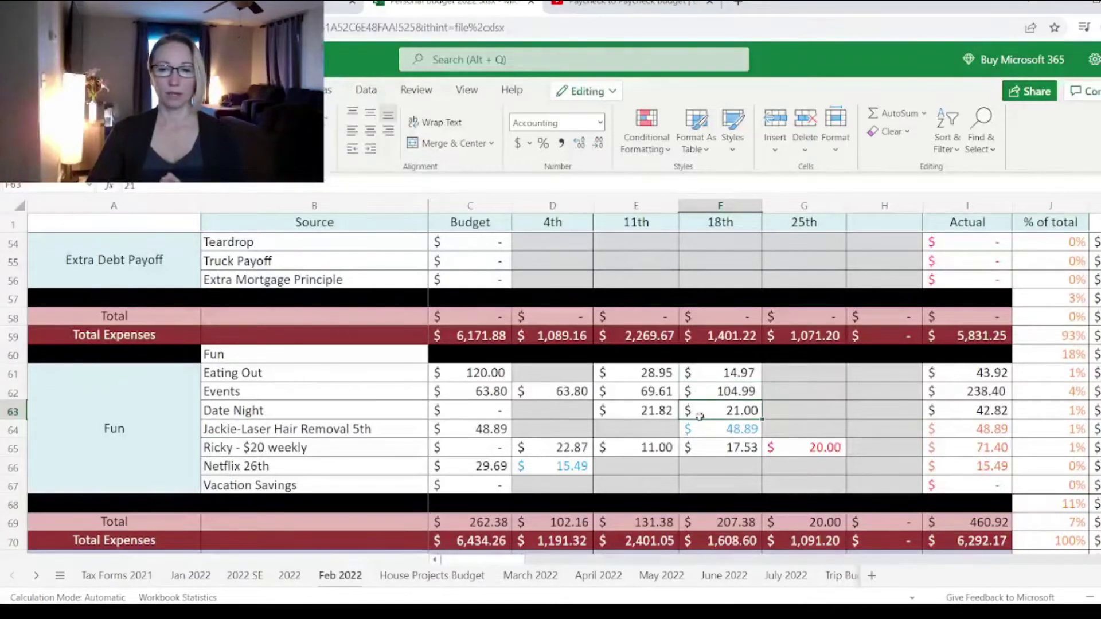
{"action": "left_click", "coordinate": [700, 452]}
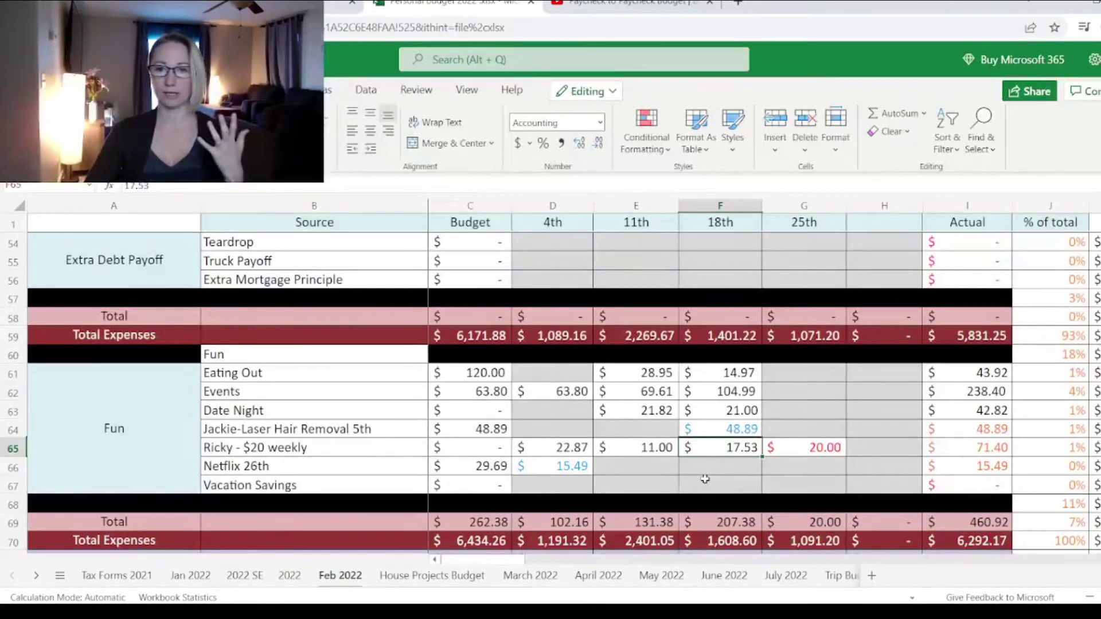
{"action": "scroll", "coordinate": [711, 480], "scroll_direction": "down", "scroll_amount": 2}
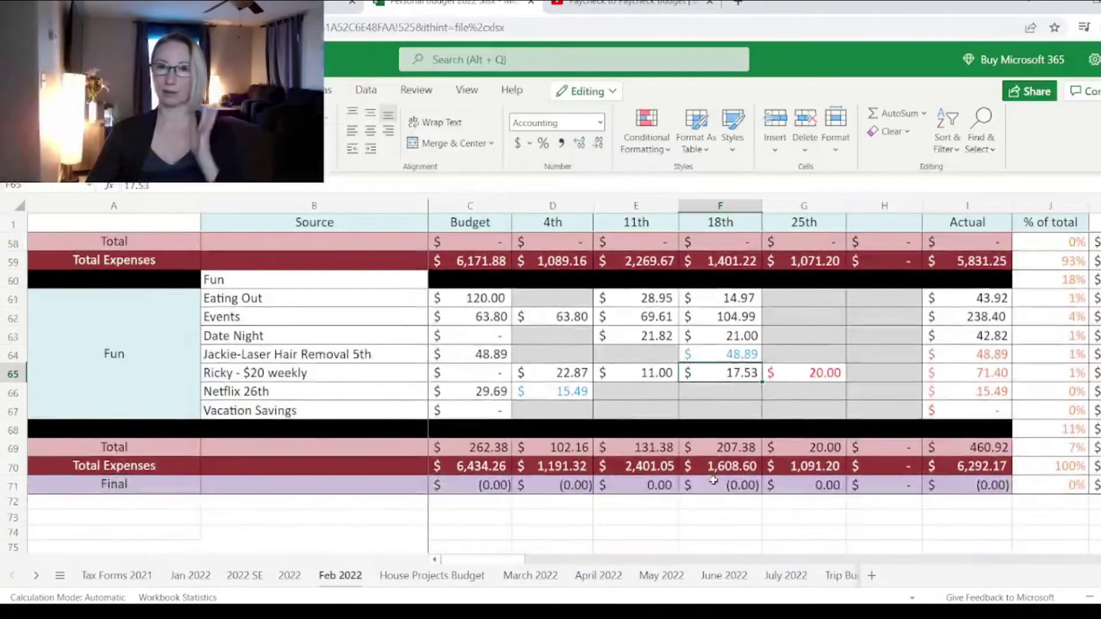
Step: Remove the grey fill from the overtime income cell for the 25th
{"action": "scroll", "coordinate": [713, 481], "scroll_direction": "up", "scroll_amount": 20}
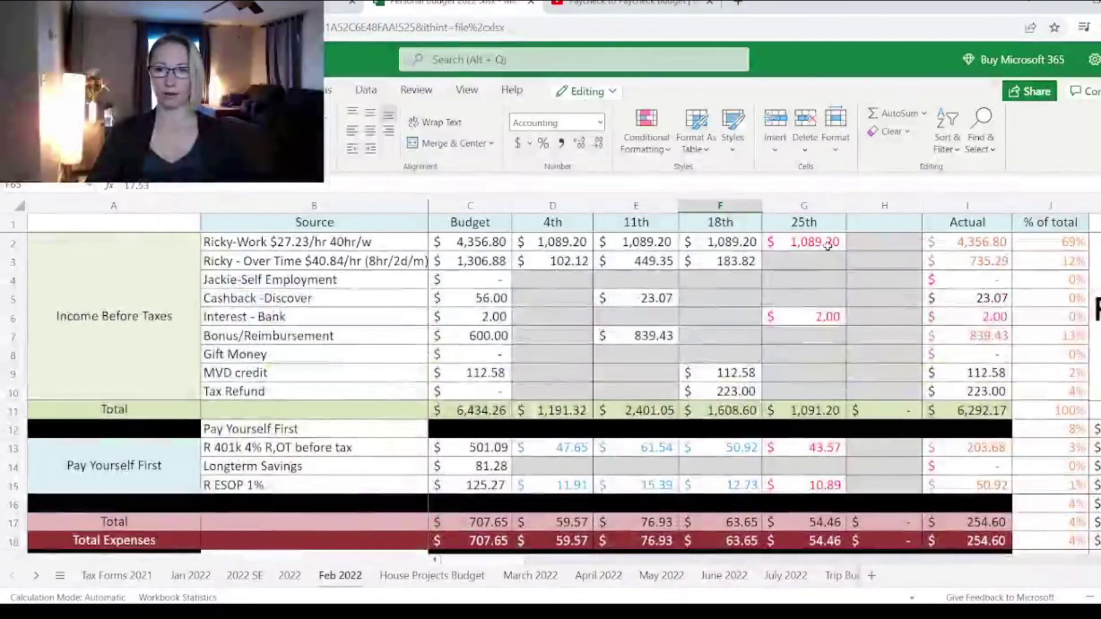
{"action": "left_click", "coordinate": [806, 242]}
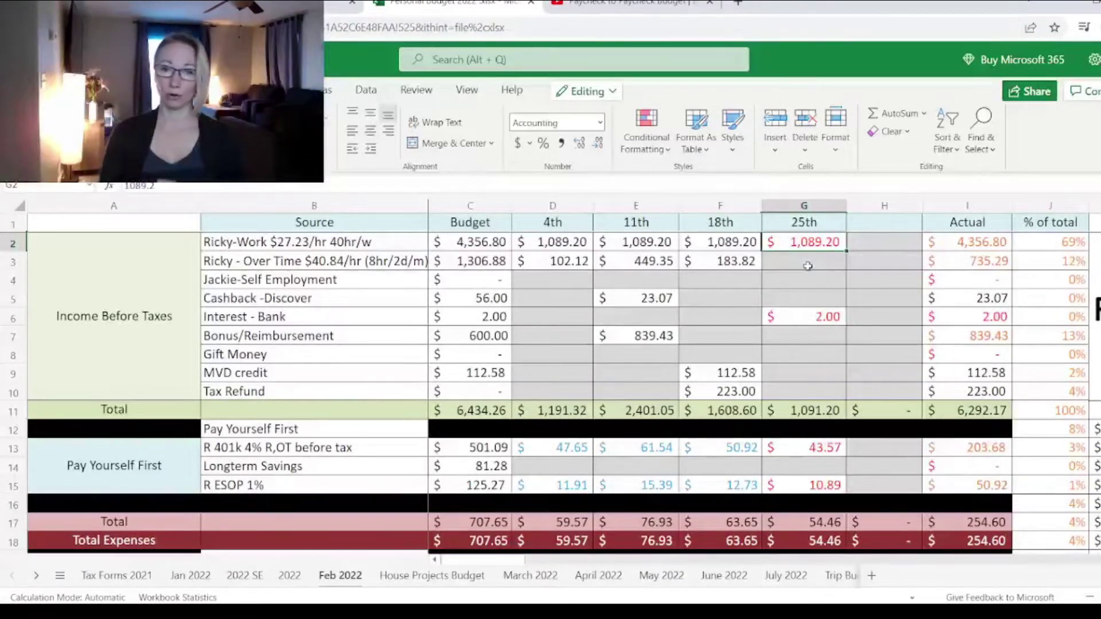
{"action": "left_click", "coordinate": [808, 265]}
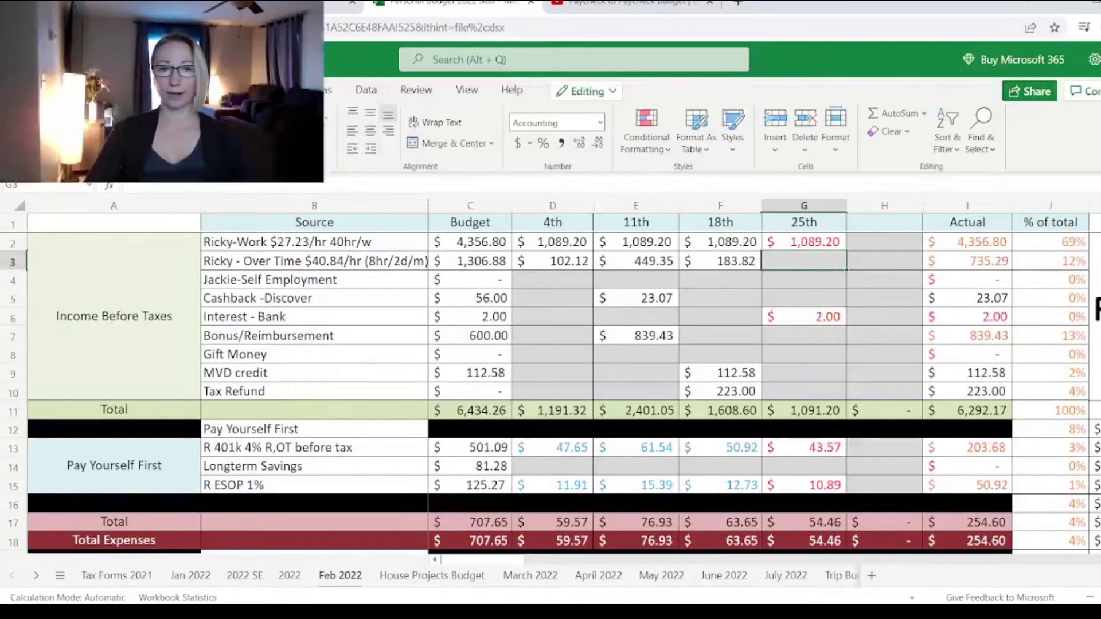
{"action": "left_click", "coordinate": [294, 143]}
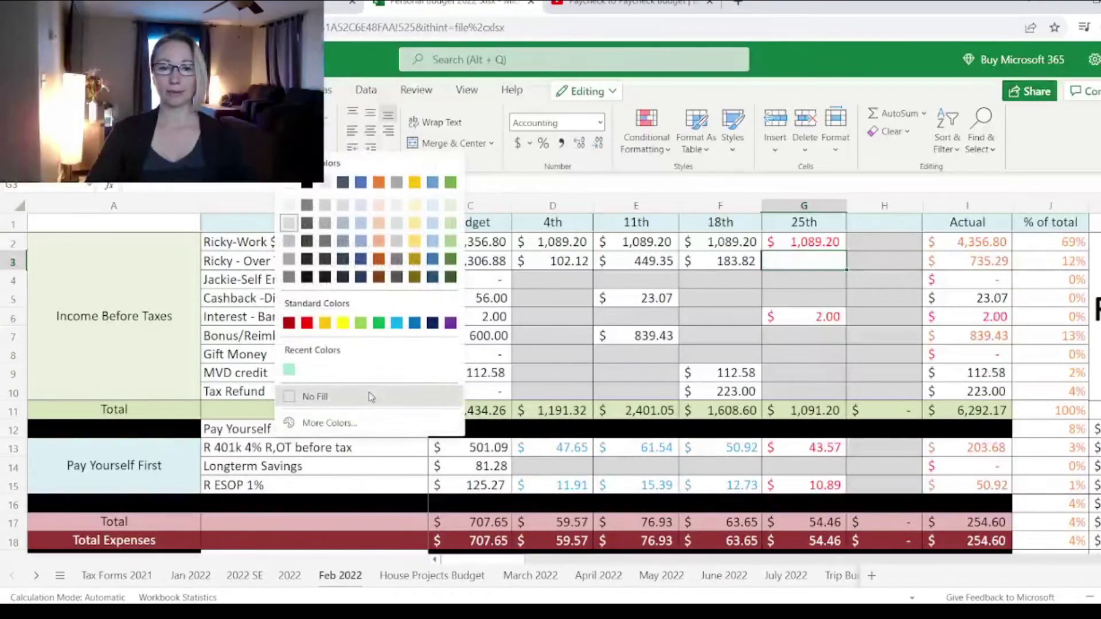
{"action": "left_click", "coordinate": [370, 393]}
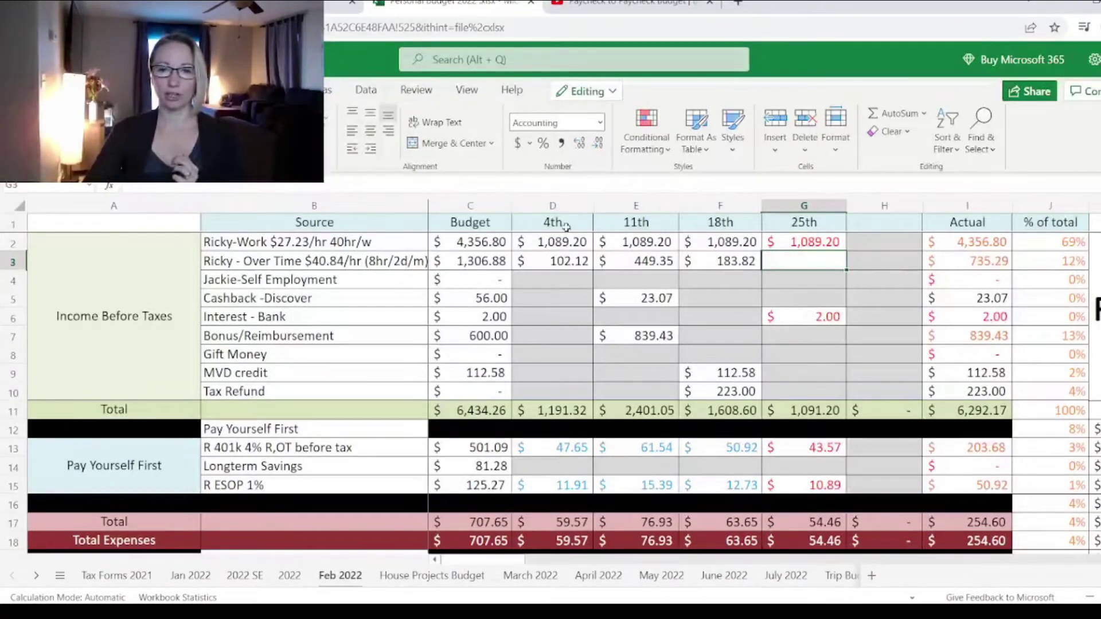
Step: Compare the overtime income for the 4th and 11th with the empty overtime cell for the 25th
{"action": "left_click", "coordinate": [560, 261]}
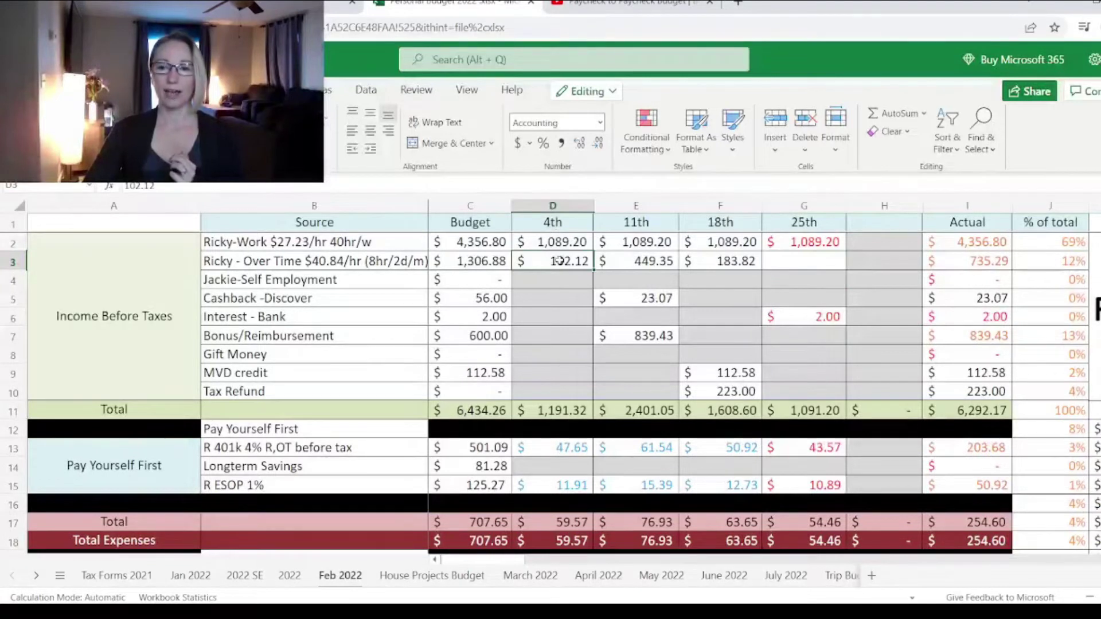
{"action": "left_click", "coordinate": [792, 257]}
{"action": "left_click", "coordinate": [647, 259]}
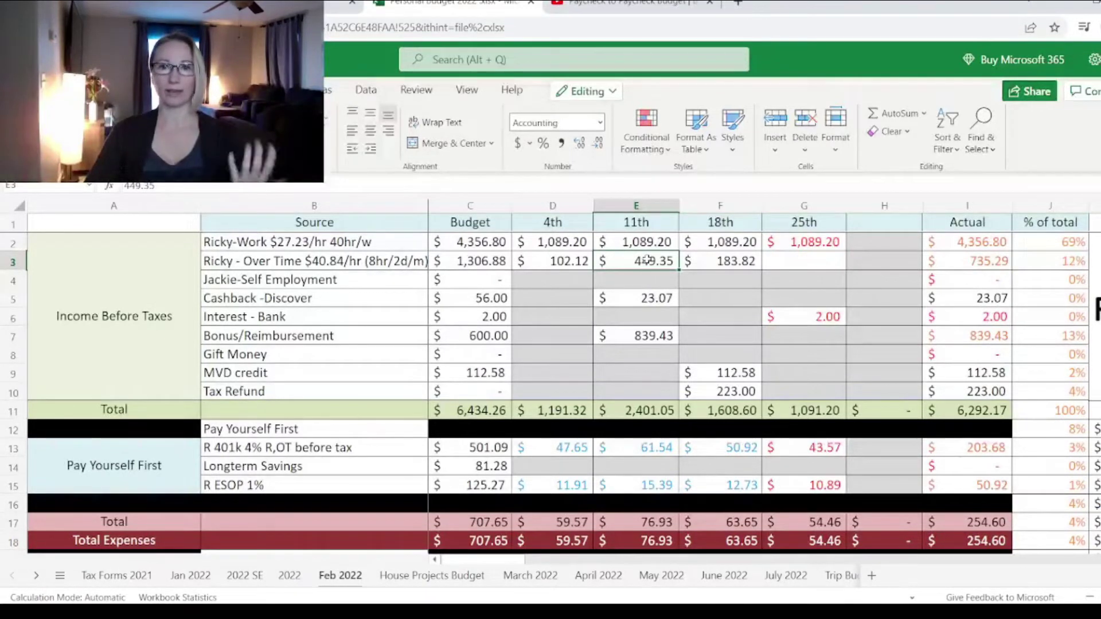
{"action": "left_click", "coordinate": [806, 262]}
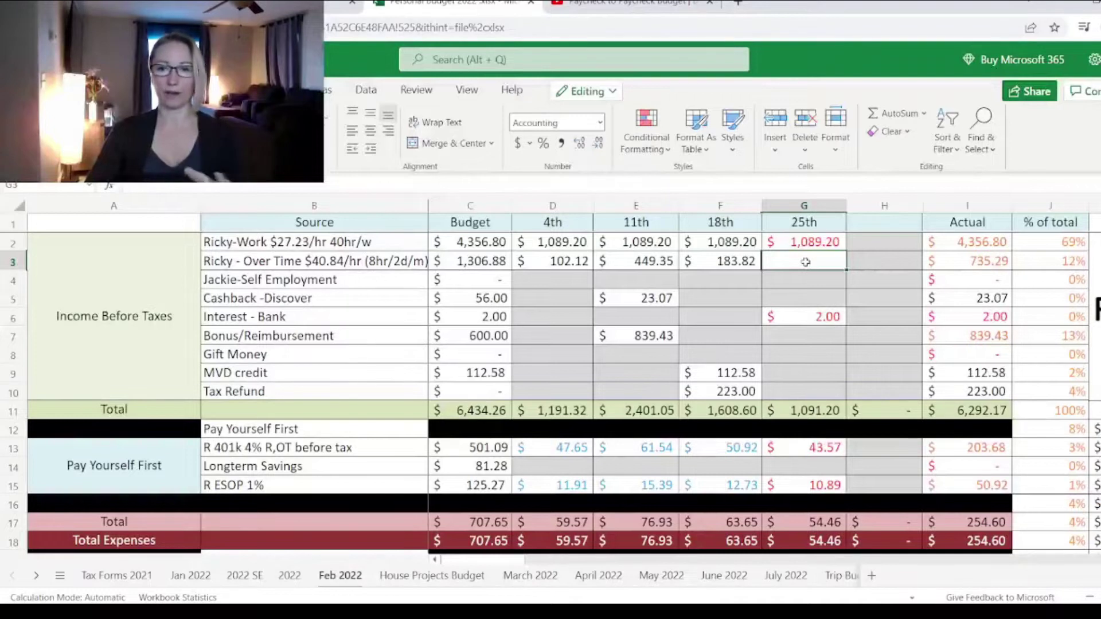
Step: Change the text colour of the regular work income for the 25th to black
{"action": "left_click", "coordinate": [799, 241]}
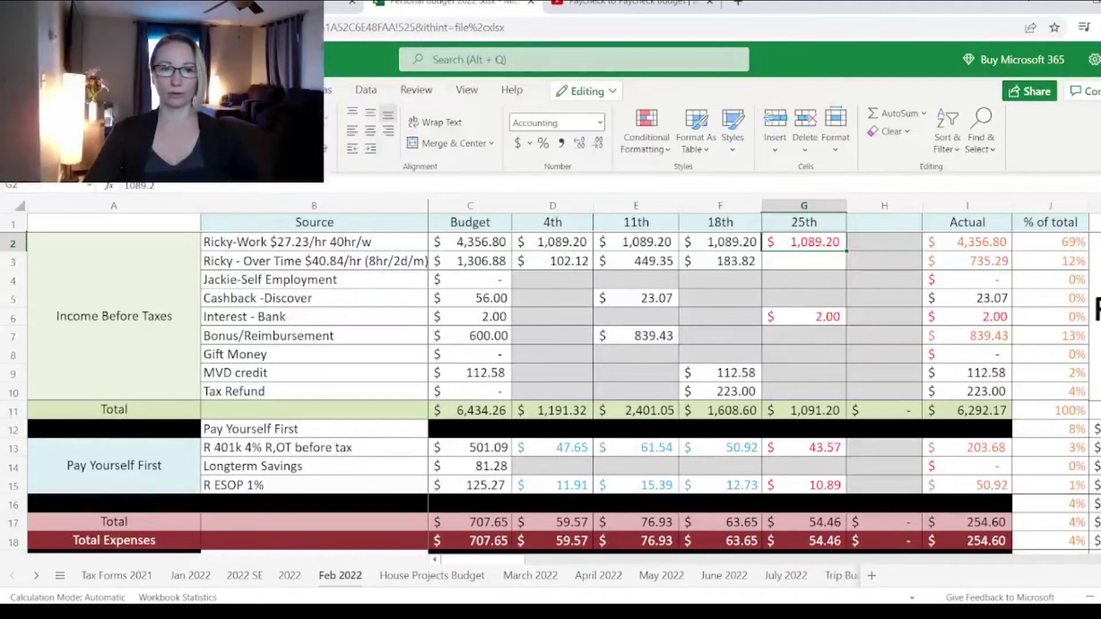
{"action": "left_click", "coordinate": [324, 149]}
{"action": "left_click", "coordinate": [348, 167]}
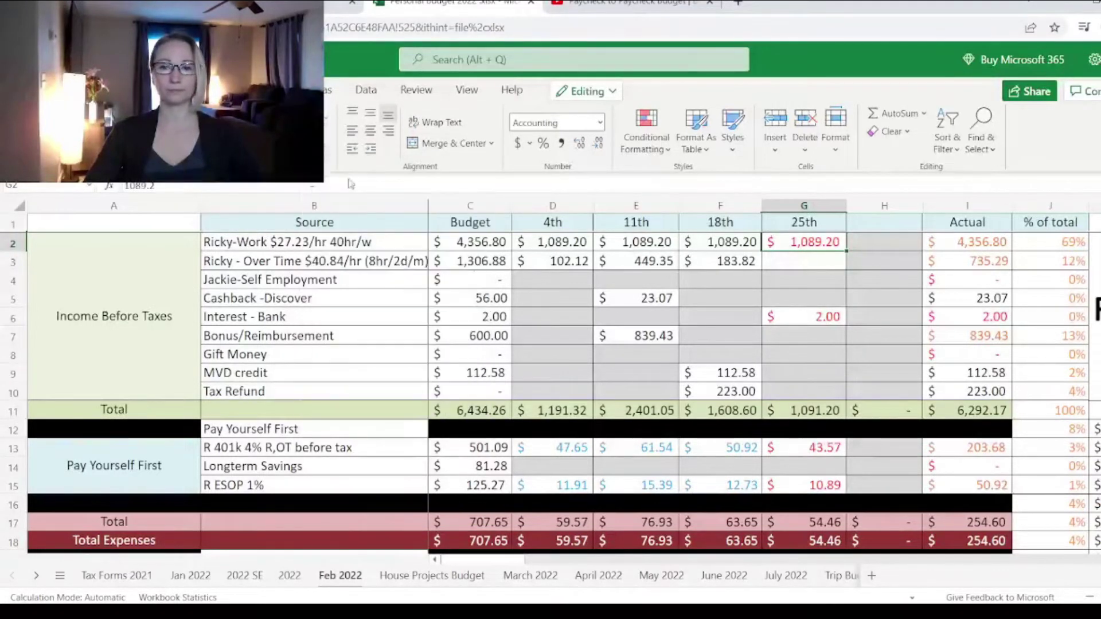
Step: Enter 245.10 as the overtime income for the 25th and make its text black
{"action": "key", "text": "Down"}
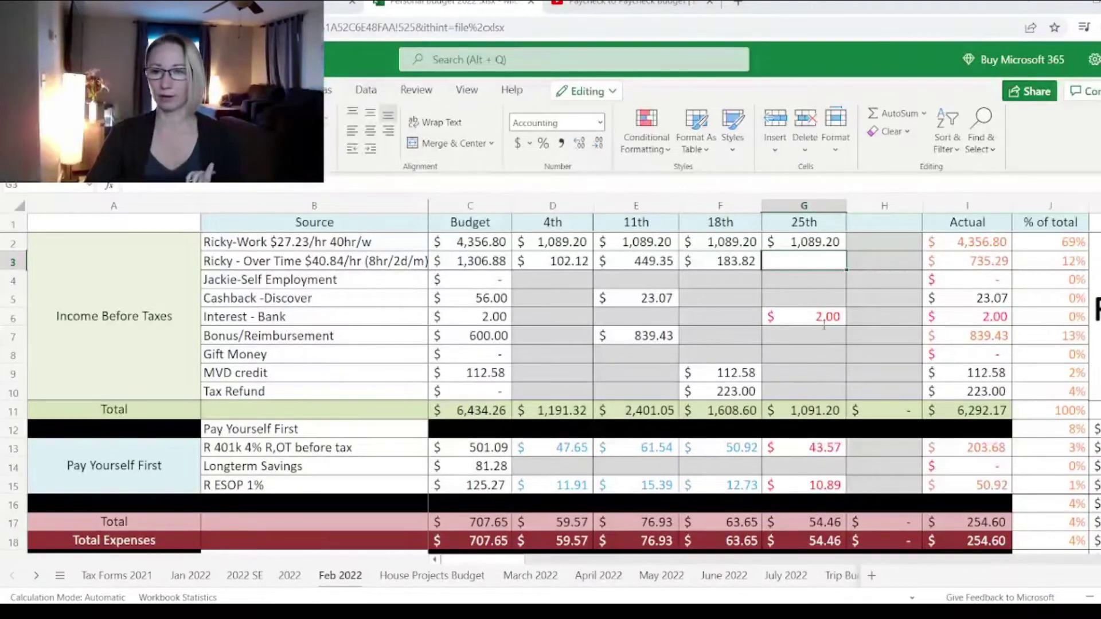
{"action": "type", "text": "245.10"}
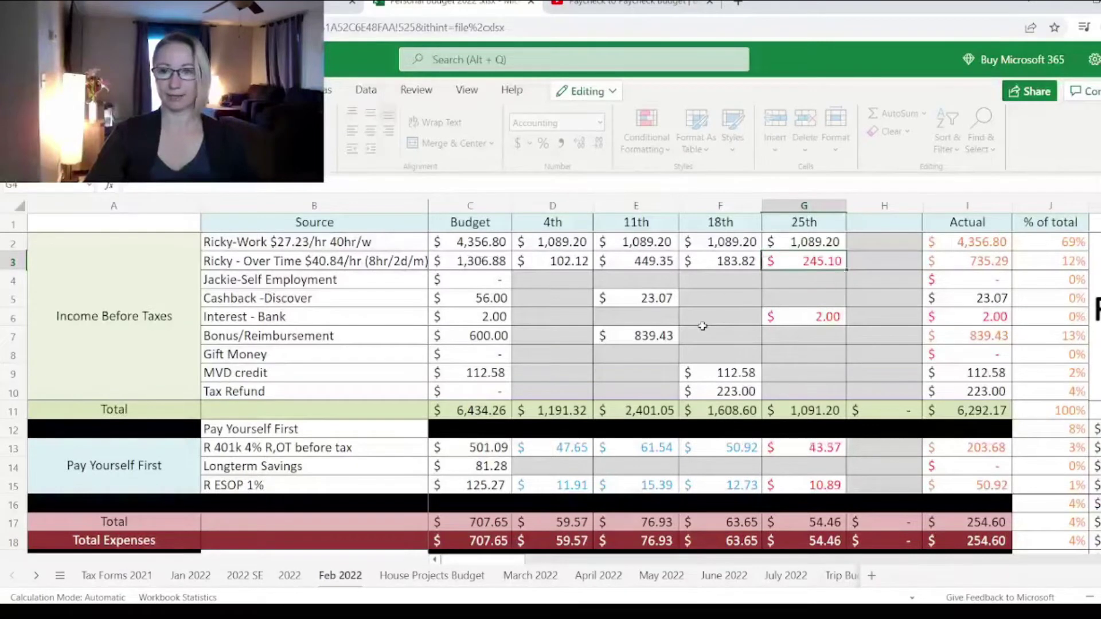
{"action": "key", "text": "Return"}
{"action": "left_click", "coordinate": [810, 265]}
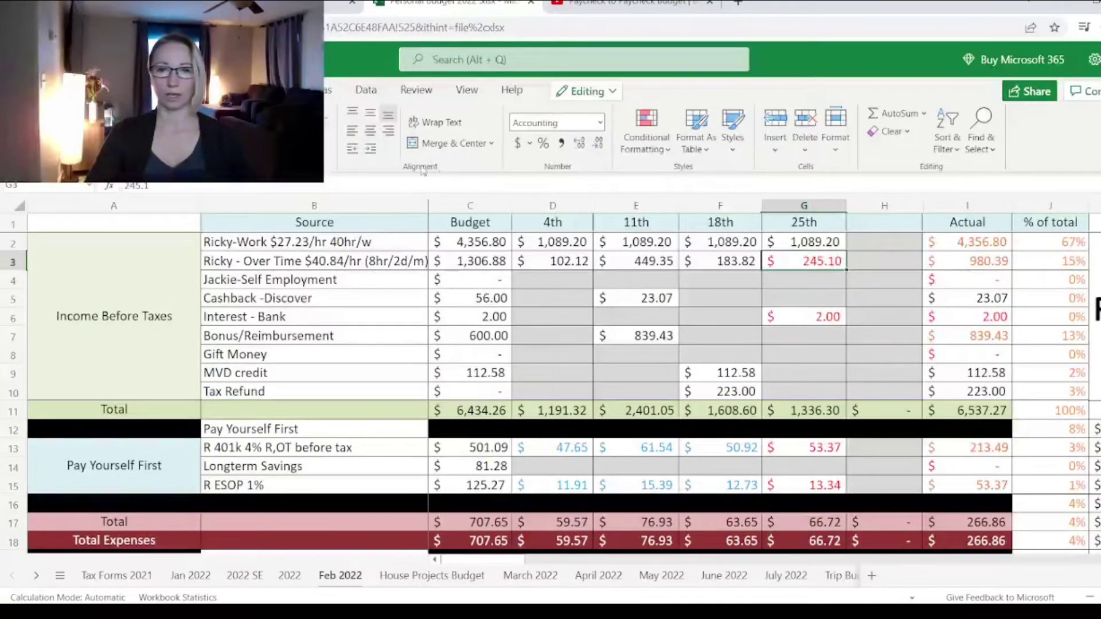
{"action": "left_click", "coordinate": [831, 281]}
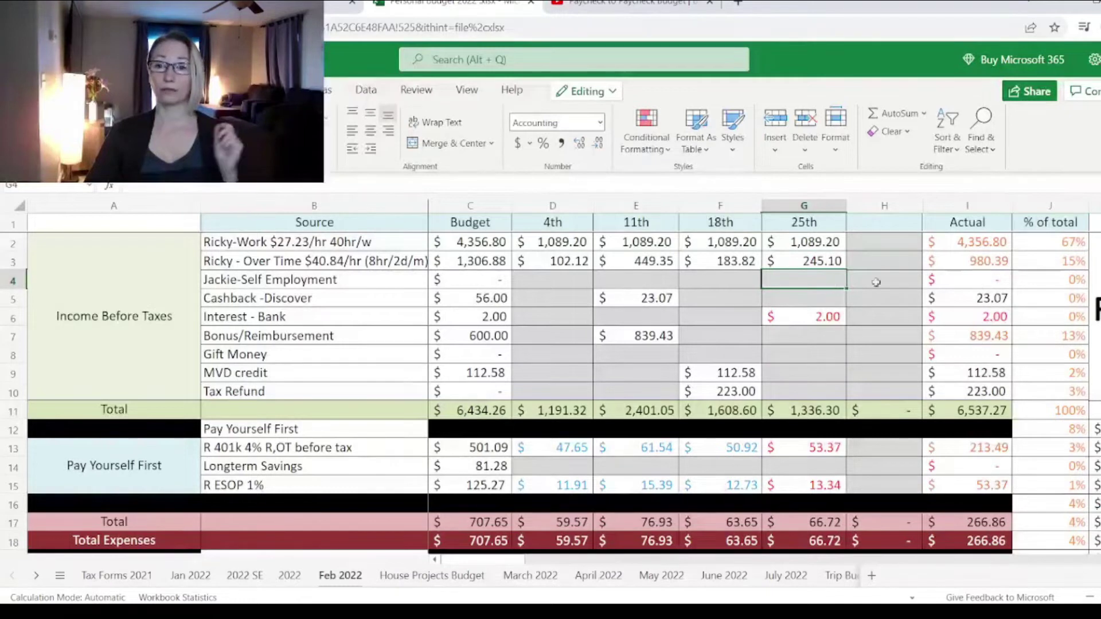
Step: Make the Actual amounts for regular work, overtime and Bonus/Reimbursement income black
{"action": "left_click_drag", "start_coordinate": [942, 246], "coordinate": [941, 258]}
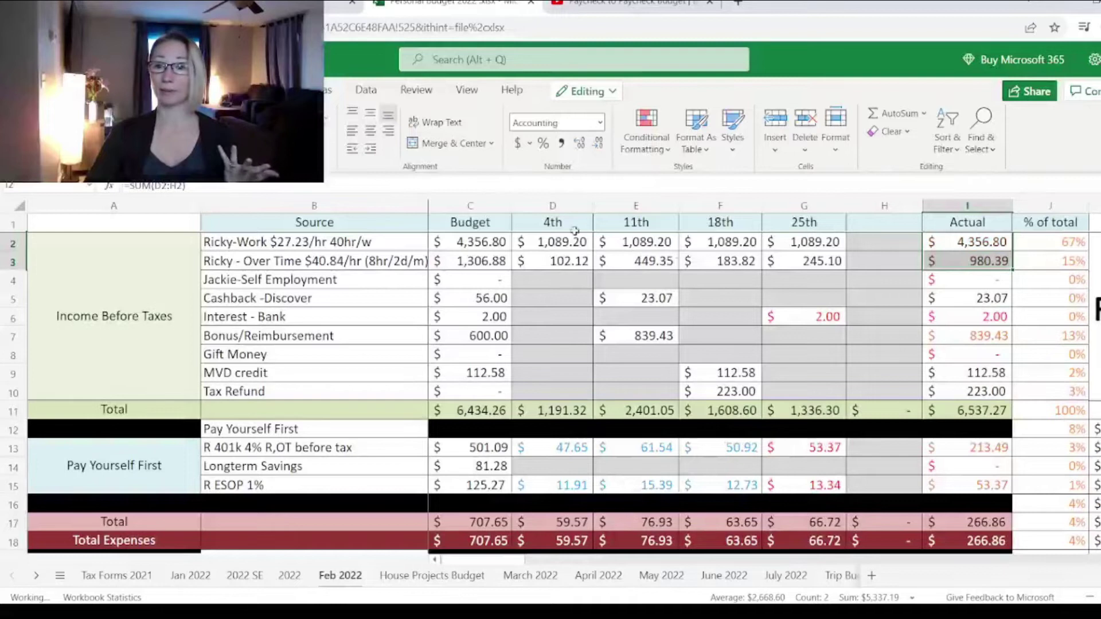
{"action": "left_click", "coordinate": [801, 261]}
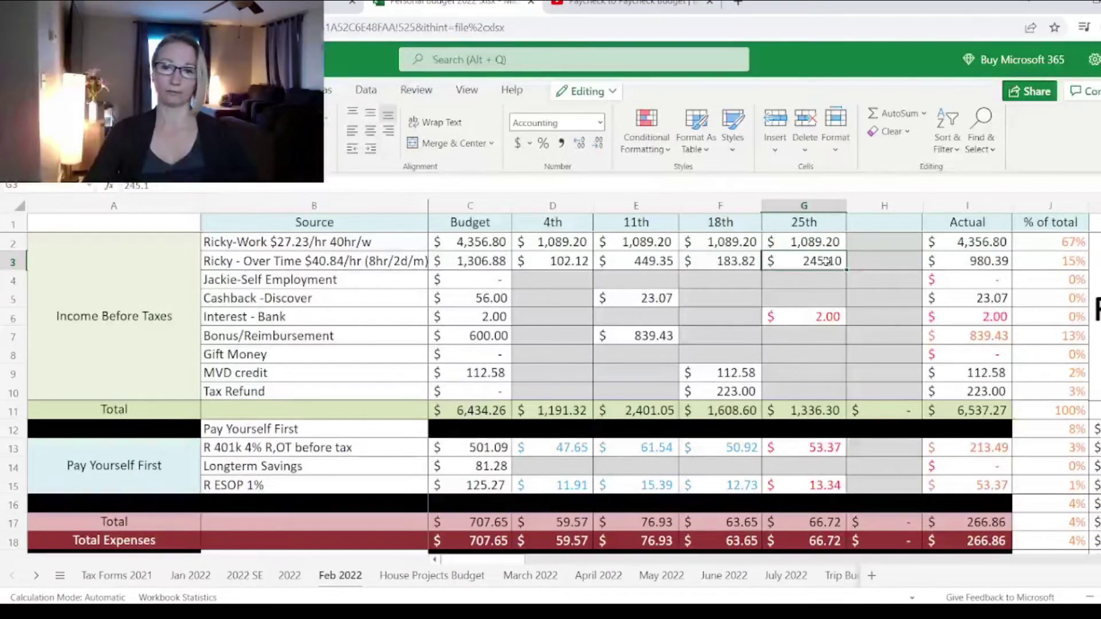
{"action": "left_click", "coordinate": [813, 317]}
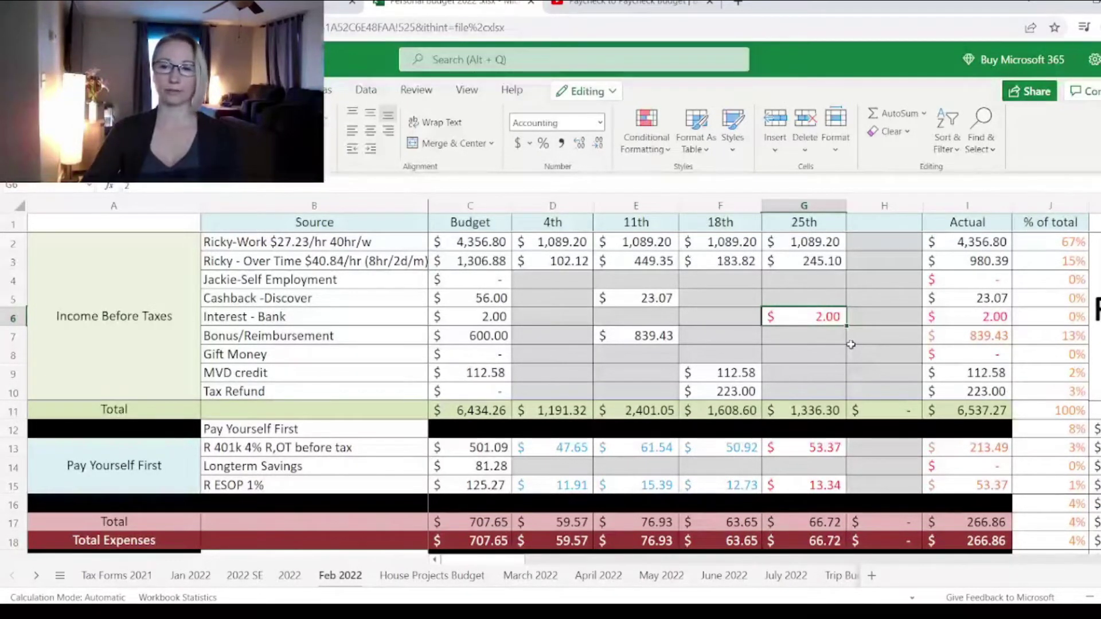
{"action": "left_click", "coordinate": [825, 340]}
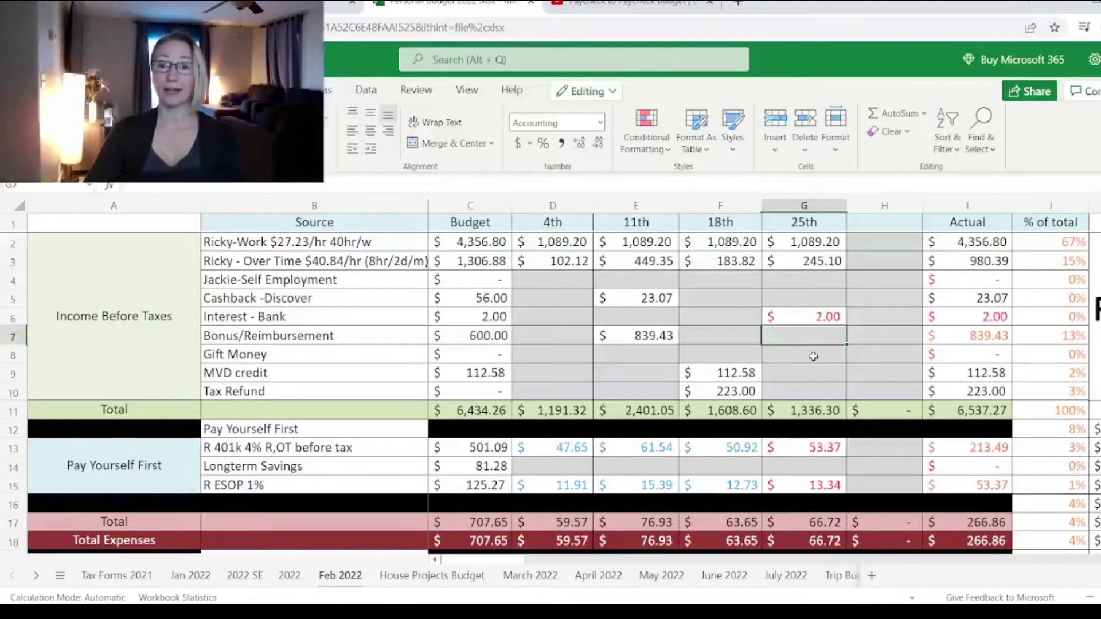
{"action": "left_click", "coordinate": [942, 339]}
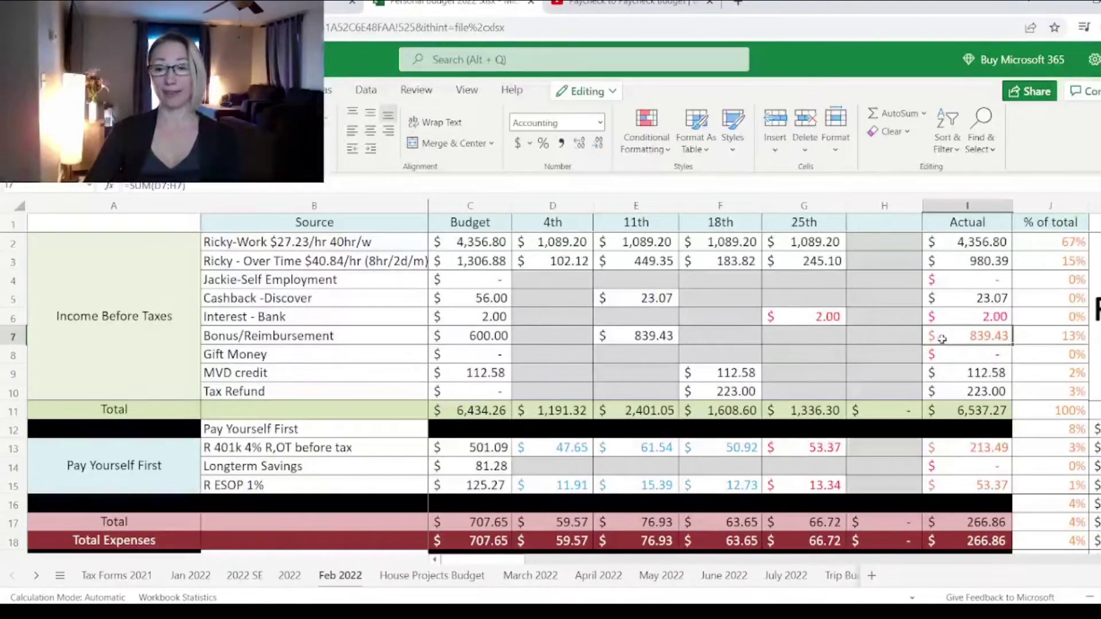
{"action": "left_click", "coordinate": [306, 144]}
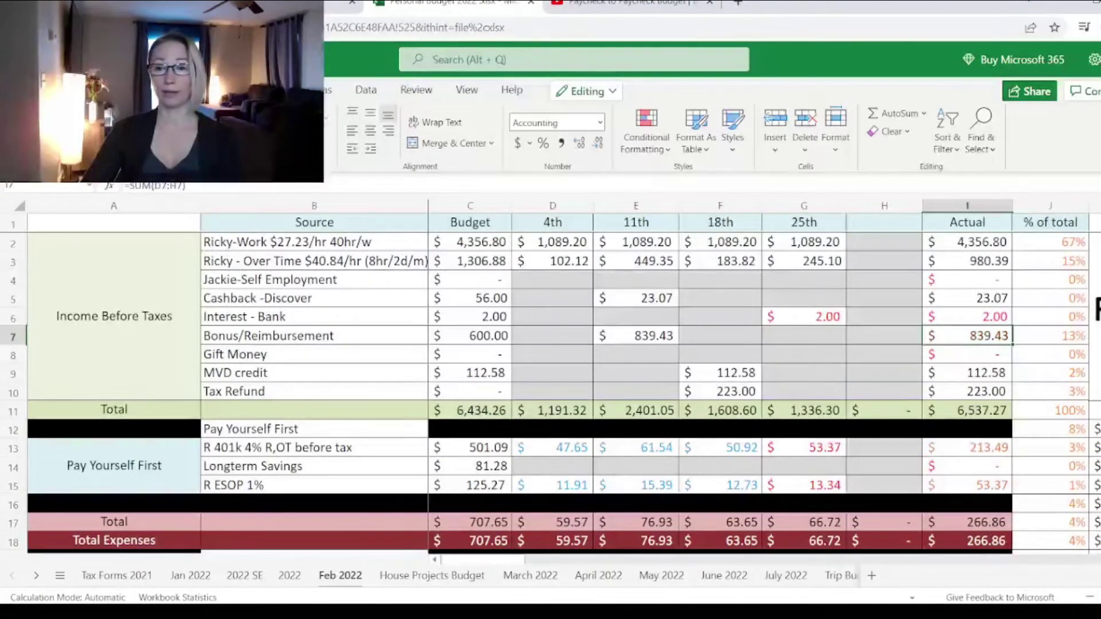
Step: Check the Bonus/Reimbursement cells for the 11th and 25th and the 401k contribution for the 25th
{"action": "left_click", "coordinate": [781, 339]}
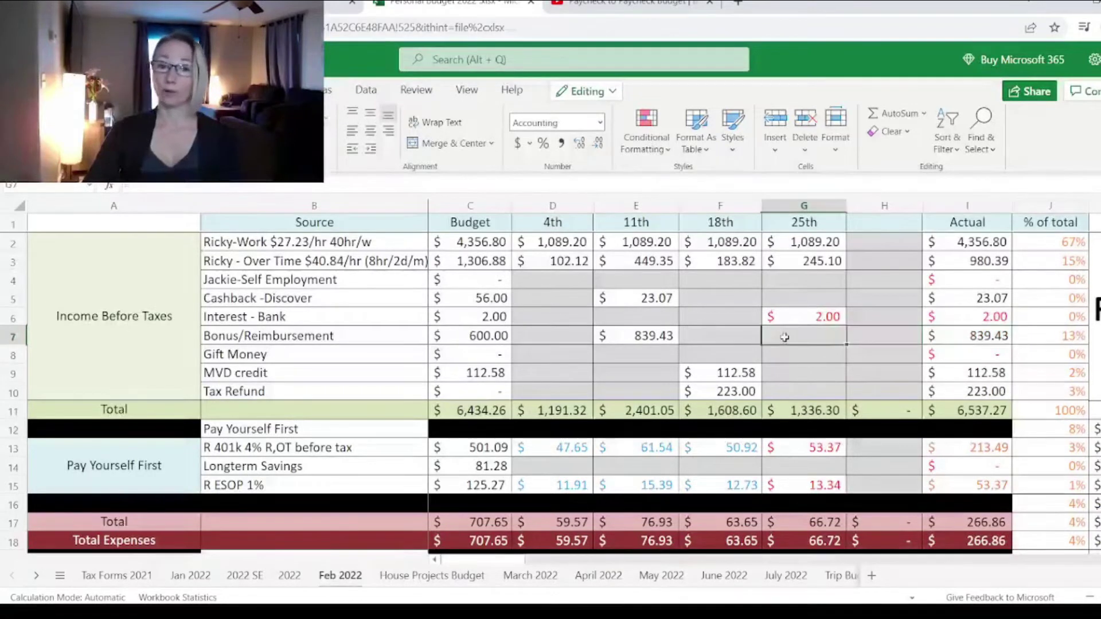
{"action": "left_click", "coordinate": [616, 335]}
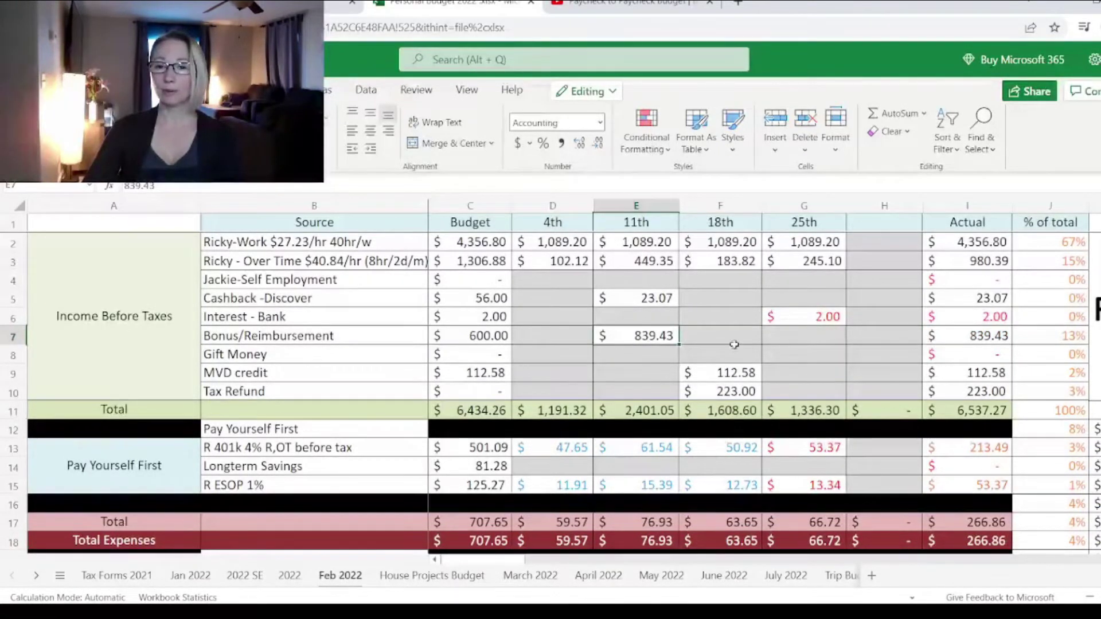
{"action": "left_click", "coordinate": [780, 339]}
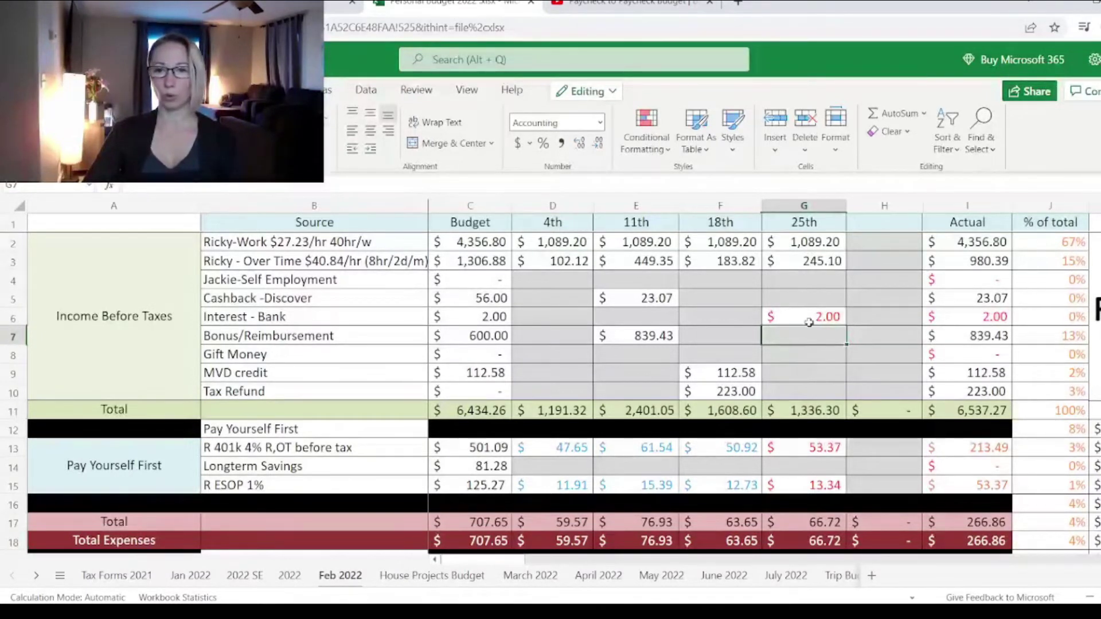
{"action": "scroll", "coordinate": [804, 345], "scroll_direction": "down", "scroll_amount": 3}
{"action": "left_click", "coordinate": [803, 372]}
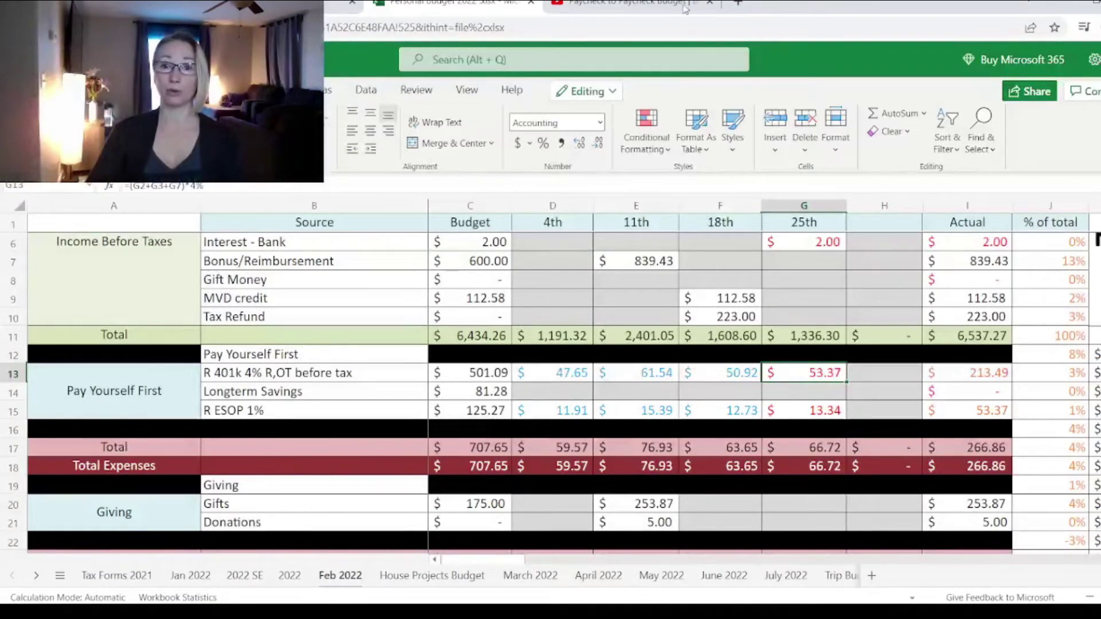
Step: Switch to YouTube to read the viewer comments on the Paycheck to Paycheck Budget video, and return to the Excel workbook
{"action": "left_click", "coordinate": [660, 5]}
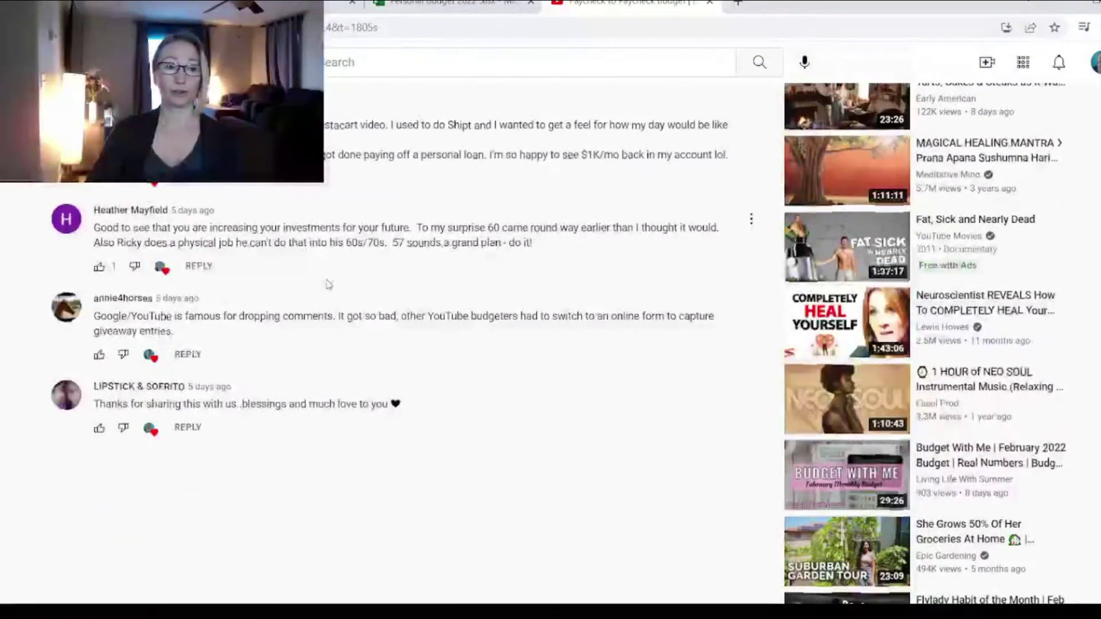
{"action": "scroll", "coordinate": [328, 284], "scroll_direction": "up", "scroll_amount": 1}
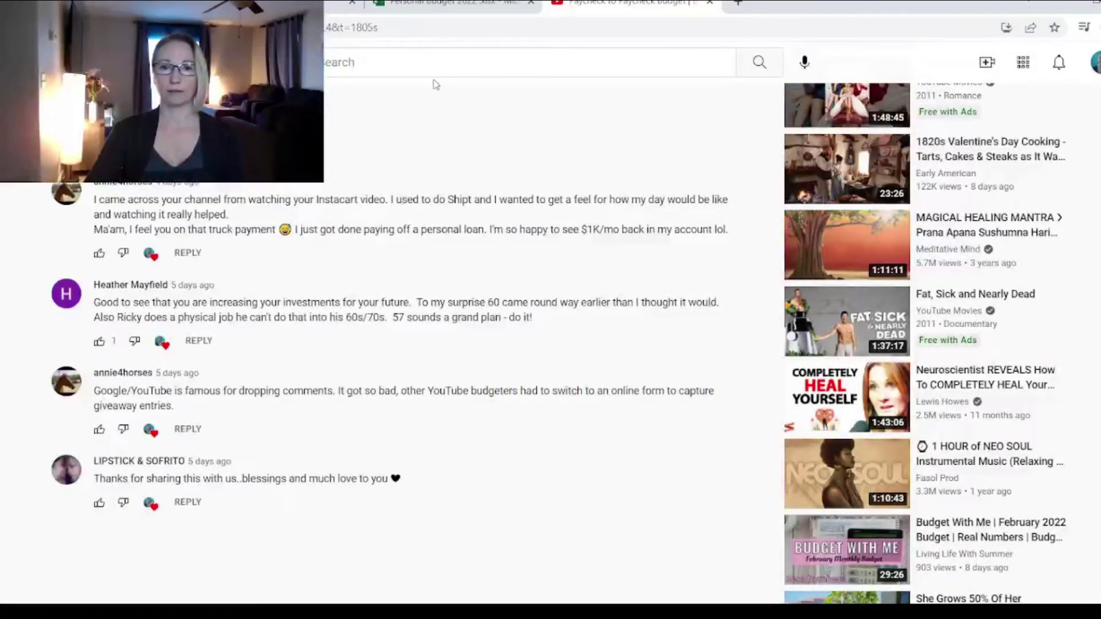
{"action": "left_click", "coordinate": [445, 4]}
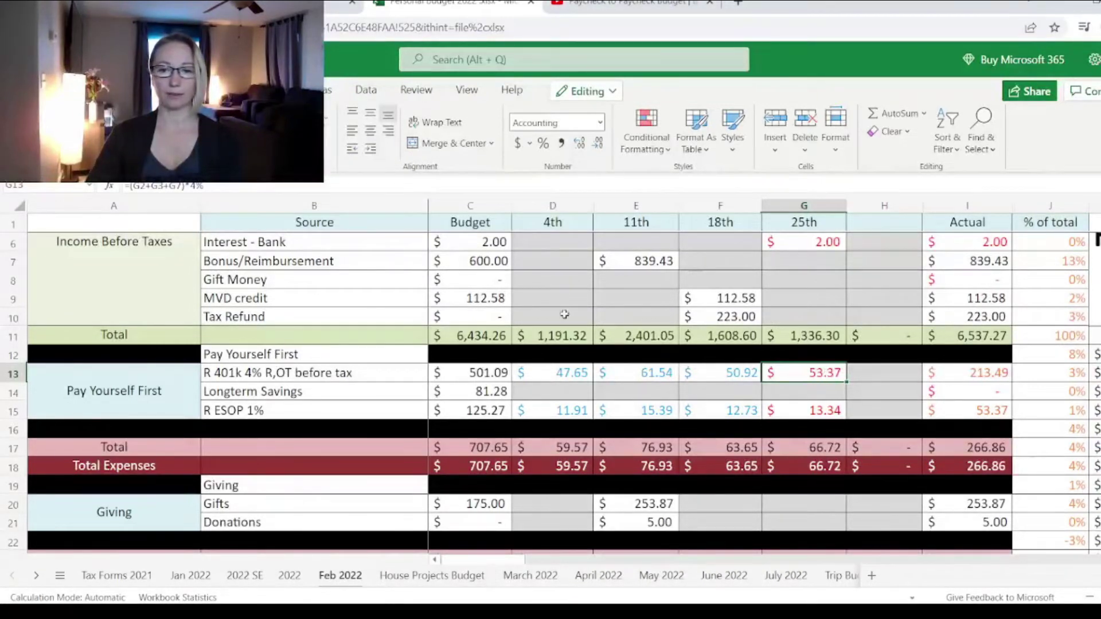
Step: Colour the 401k and ESOP contributions for the 25th light blue
{"action": "left_click", "coordinate": [319, 143]}
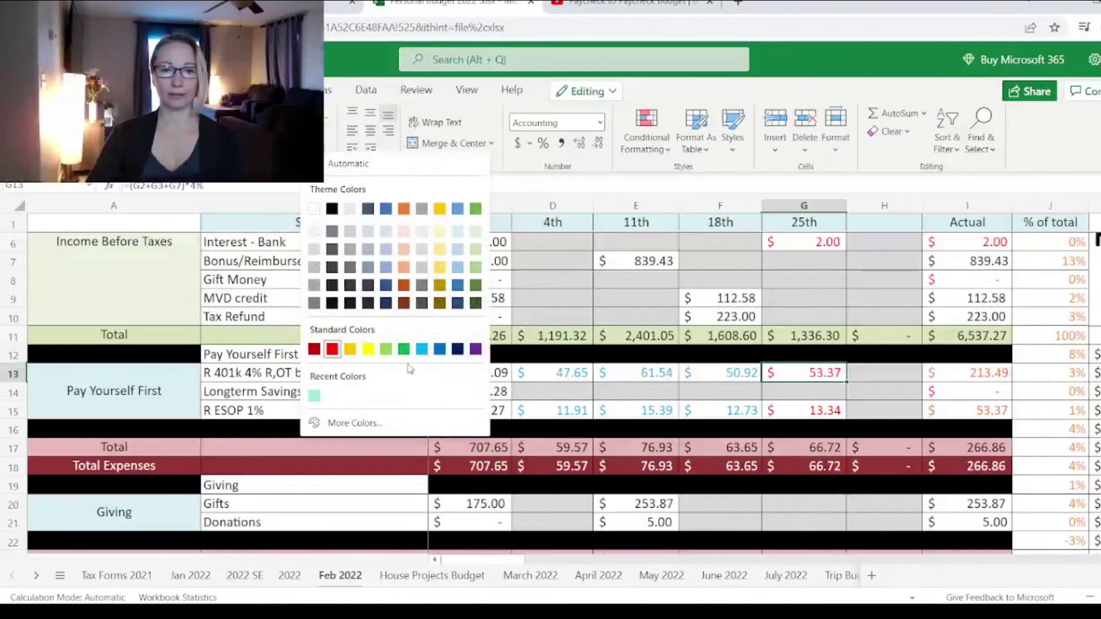
{"action": "left_click", "coordinate": [422, 349]}
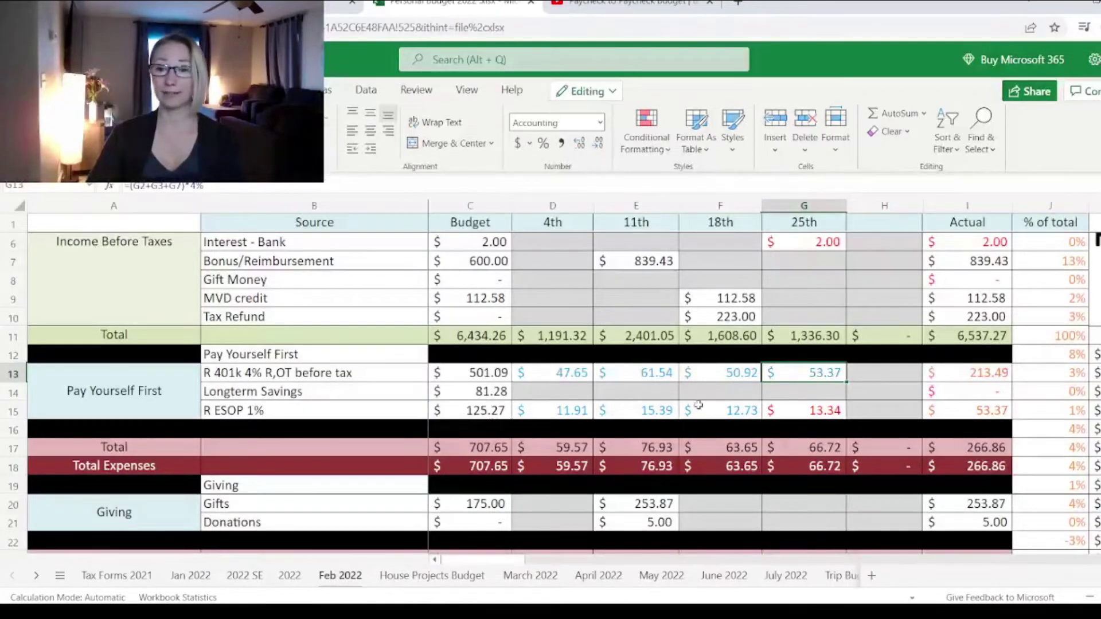
{"action": "left_click", "coordinate": [823, 415]}
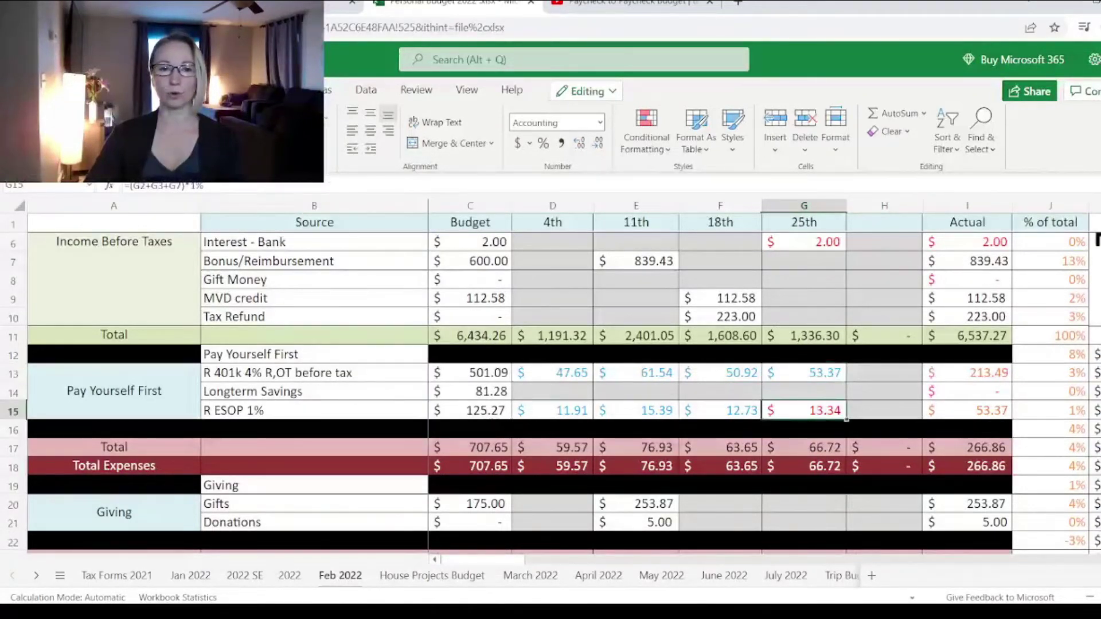
{"action": "left_click", "coordinate": [319, 143]}
Step: Colour the Actual amounts for the 401k and ESOP contributions light blue
{"action": "left_click", "coordinate": [952, 373]}
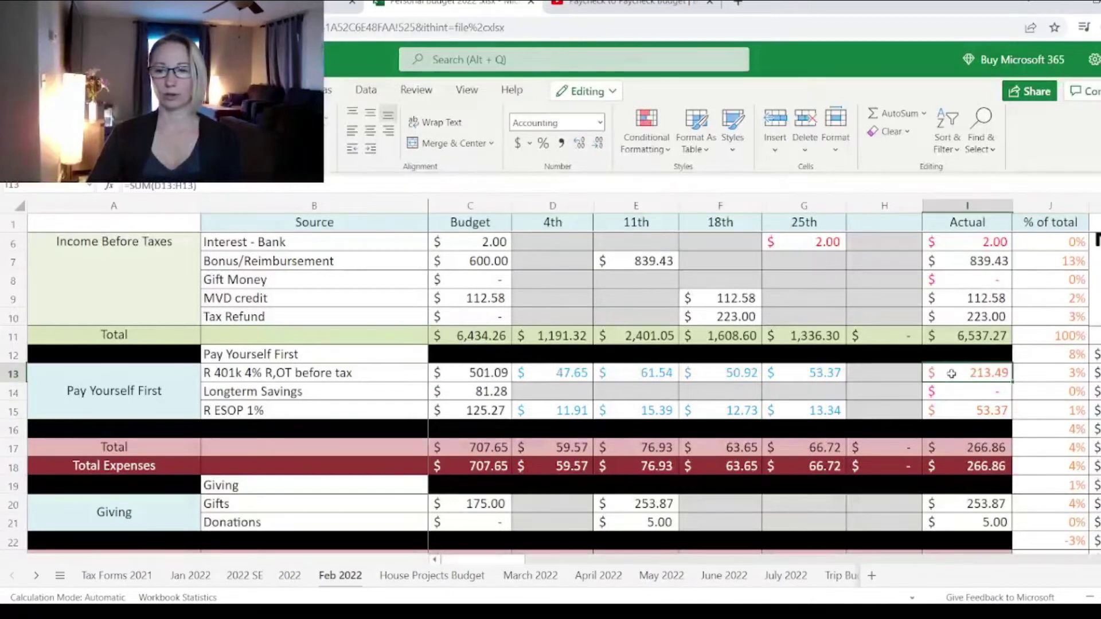
{"action": "left_click", "coordinate": [319, 143]}
{"action": "left_click", "coordinate": [968, 411]}
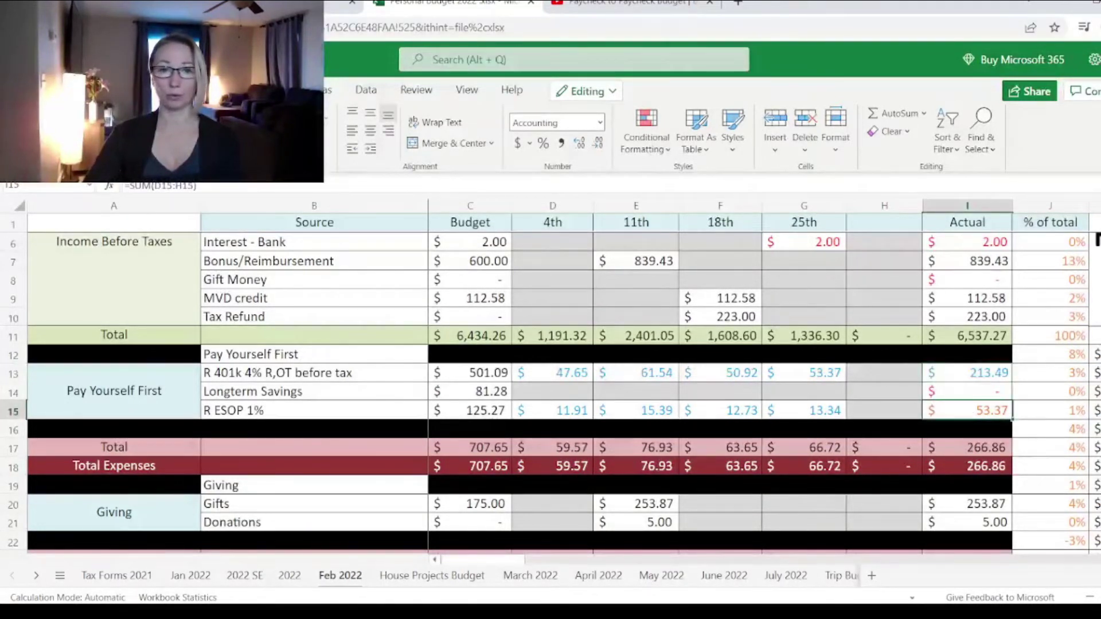
{"action": "left_click", "coordinate": [804, 394]}
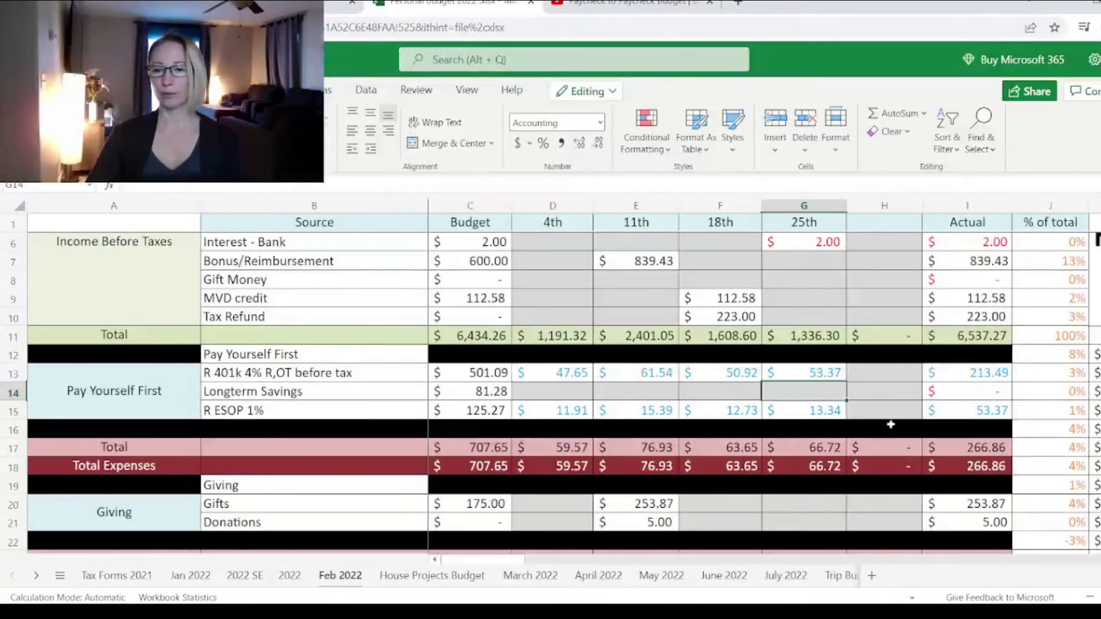
Step: Check the Pay Yourself First total under Actual and the 401k and Longterm Savings cells for the 25th
{"action": "left_click", "coordinate": [947, 451]}
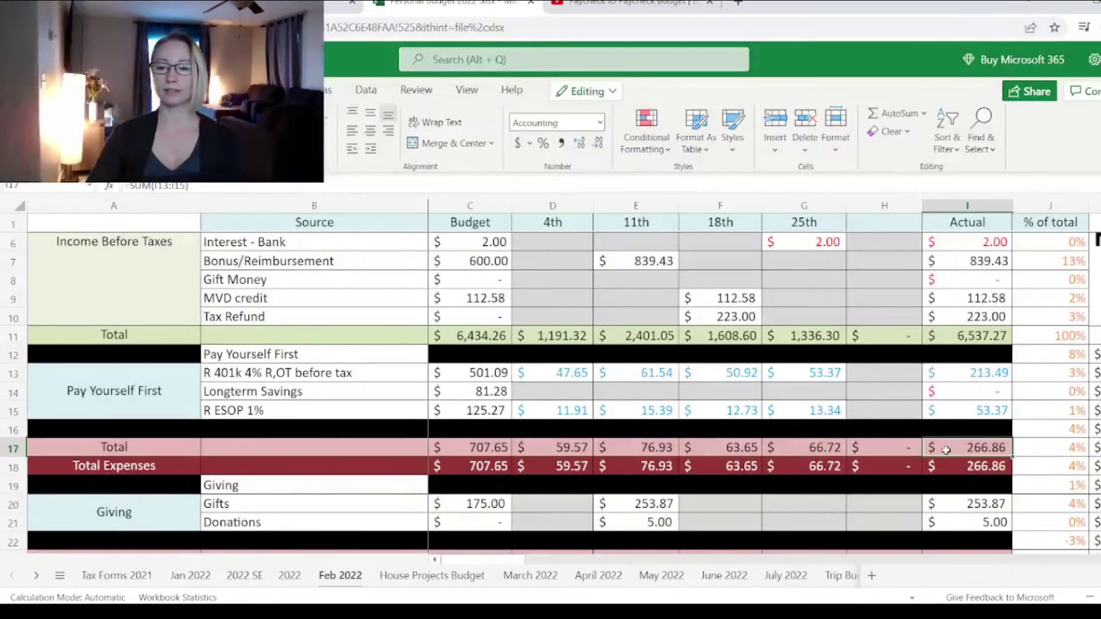
{"action": "left_click", "coordinate": [791, 374]}
{"action": "left_click", "coordinate": [798, 391]}
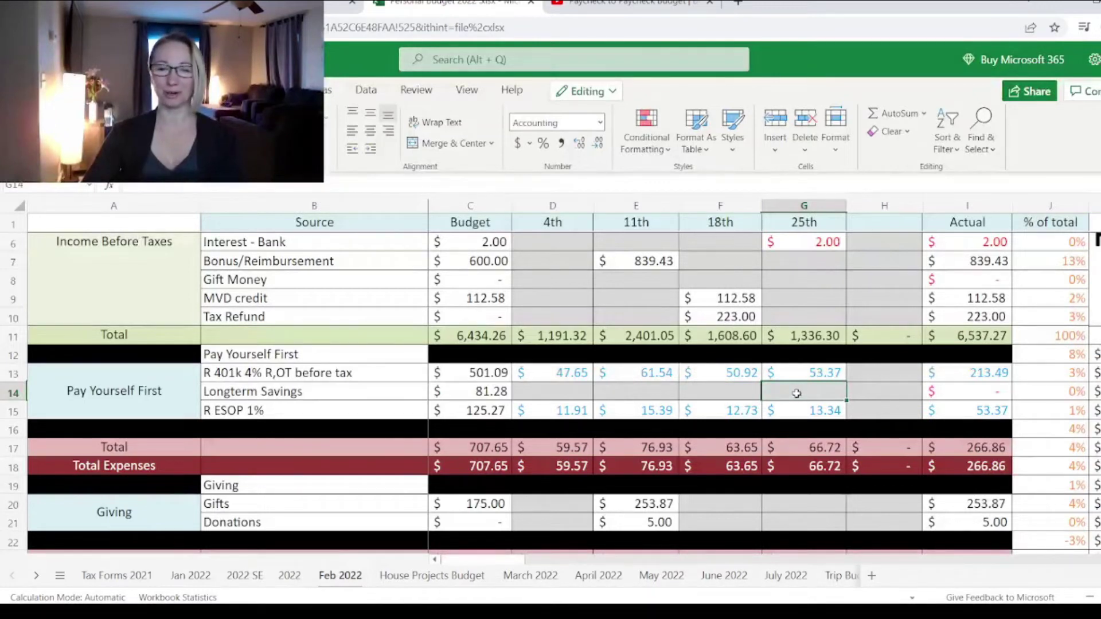
Step: Set the Fed Taxes amount for the 25th under Necessities to zero in place of its formula
{"action": "scroll", "coordinate": [797, 394], "scroll_direction": "down", "scroll_amount": 3}
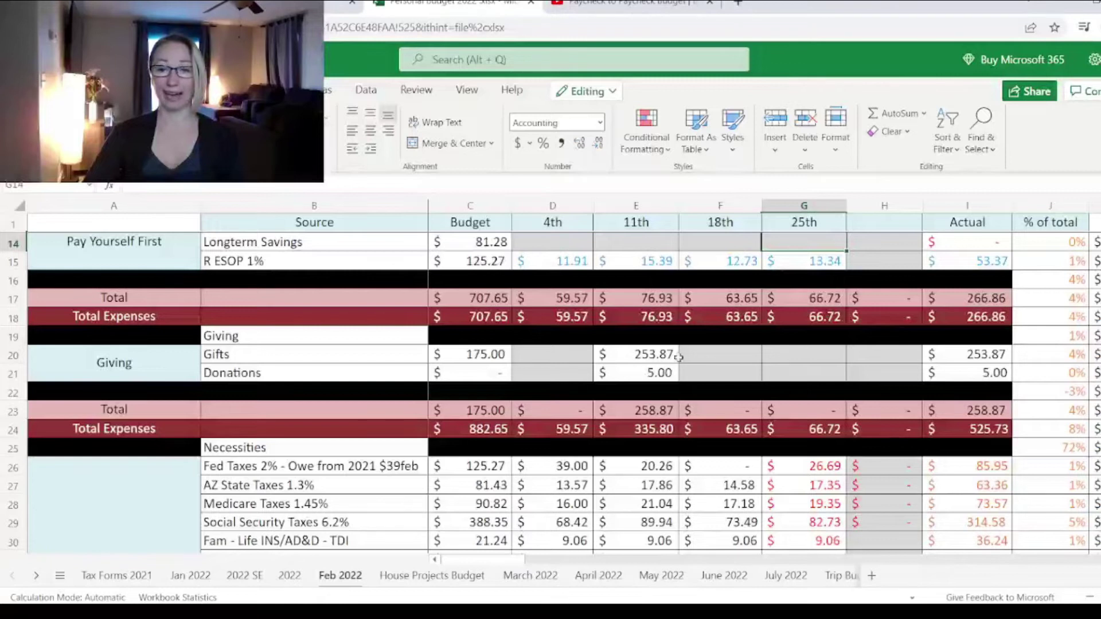
{"action": "scroll", "coordinate": [821, 365], "scroll_direction": "down", "scroll_amount": 3}
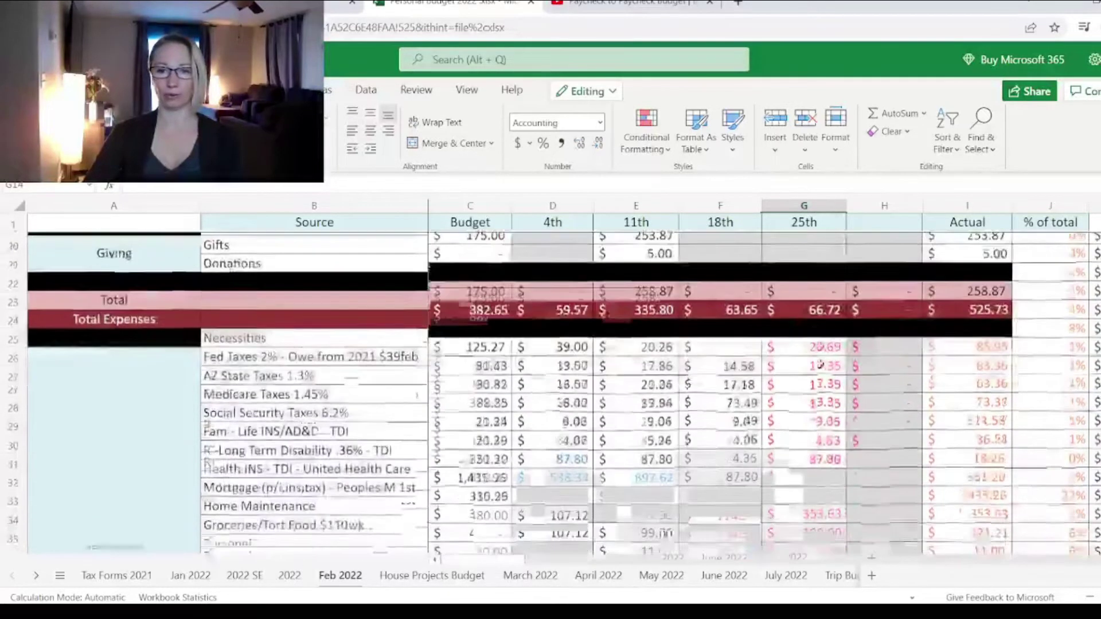
{"action": "left_click", "coordinate": [817, 316]}
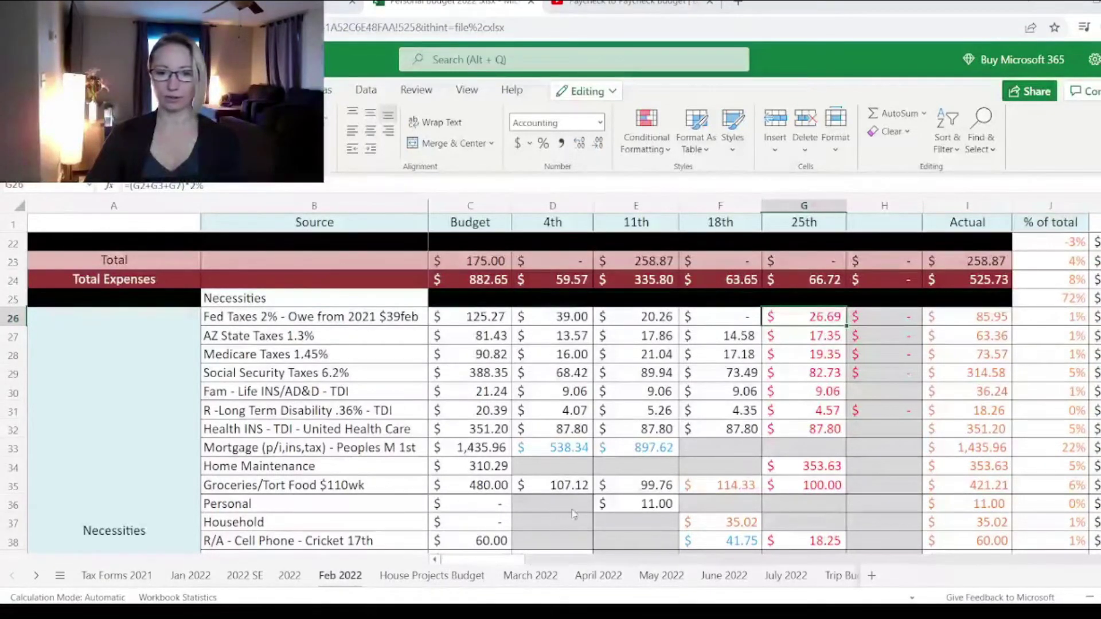
{"action": "key", "text": "Delete"}
{"action": "key", "text": "Return"}
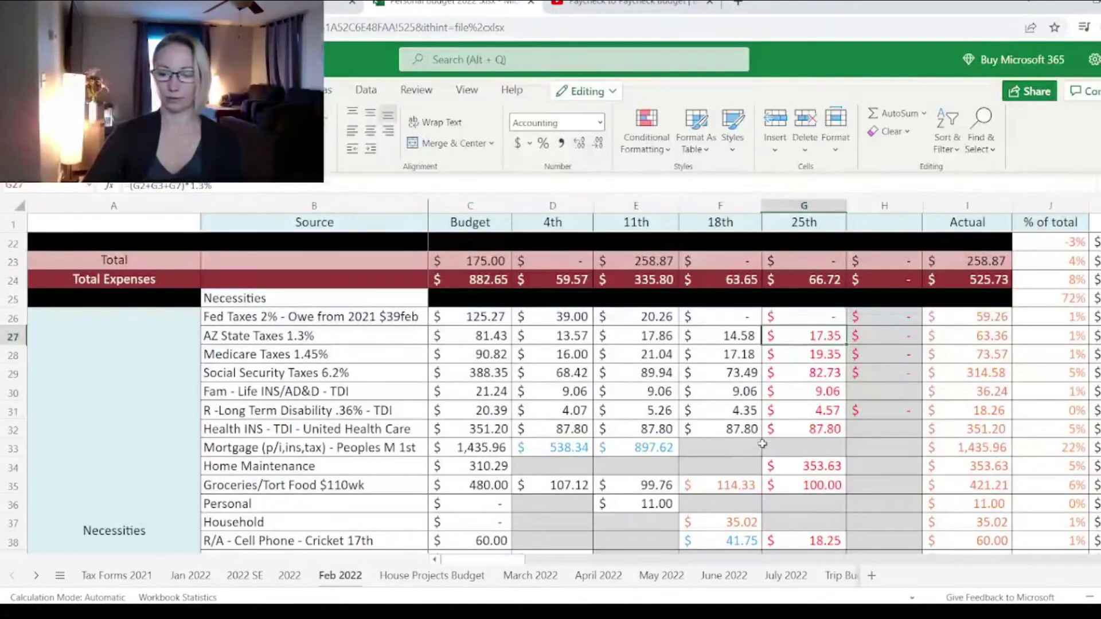
Step: Enter the remaining tax amounts for the 25th: AZ State Taxes 15.34, Medicare Taxes 18.08 and Social Security Taxes 77.28
{"action": "type", "text": "15.34"}
{"action": "key", "text": "Return"}
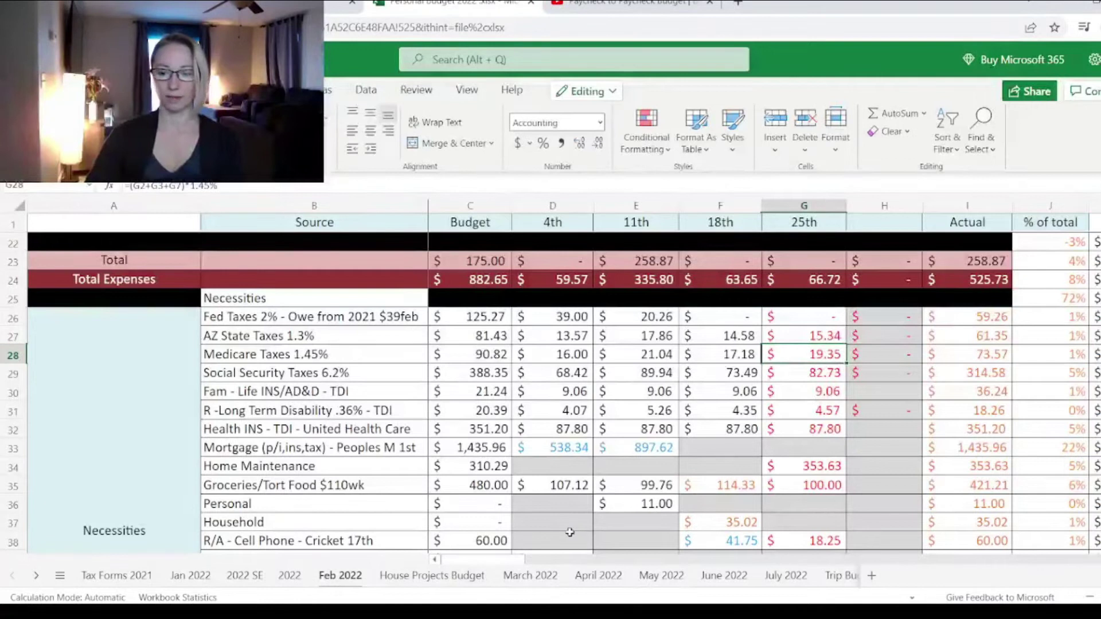
{"action": "type", "text": "18.08"}
{"action": "key", "text": "Return"}
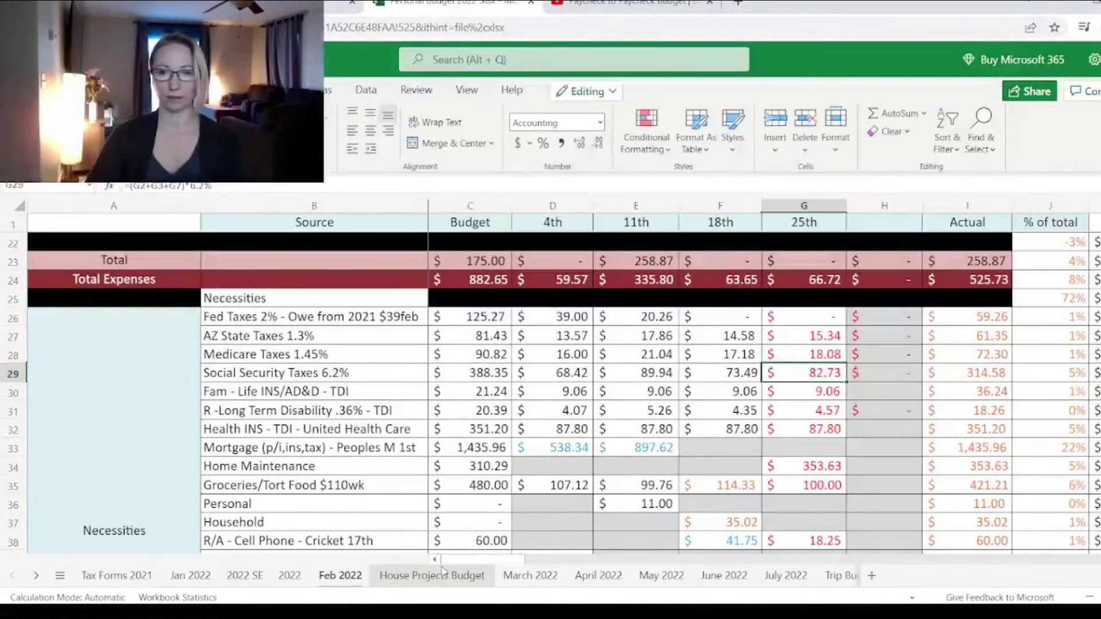
{"action": "type", "text": "77"}
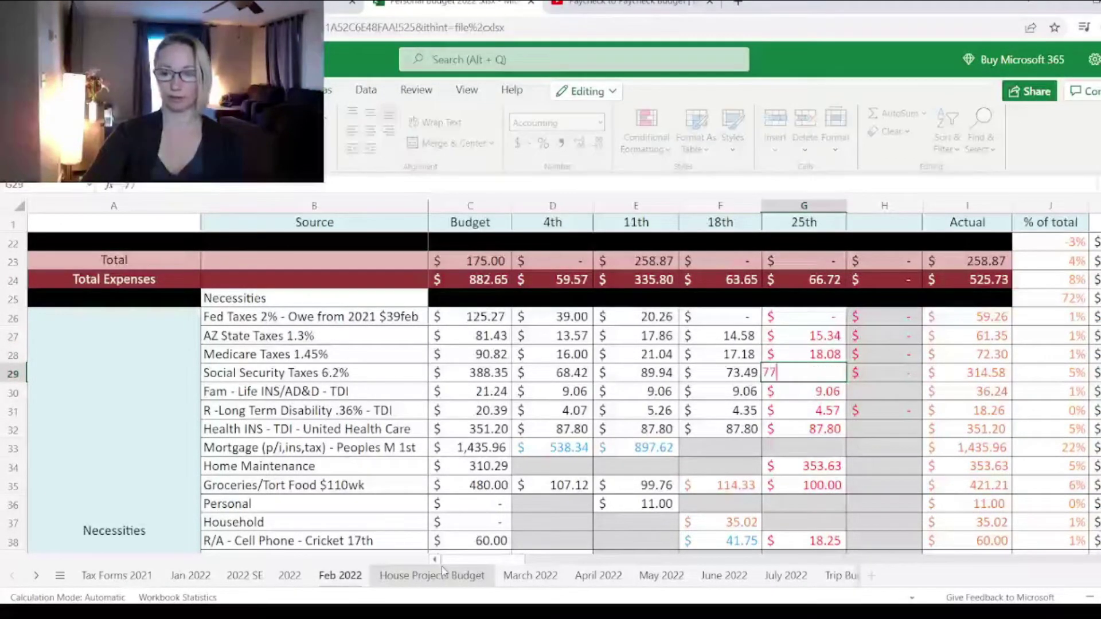
{"action": "type", "text": ".28"}
{"action": "key", "text": "Return"}
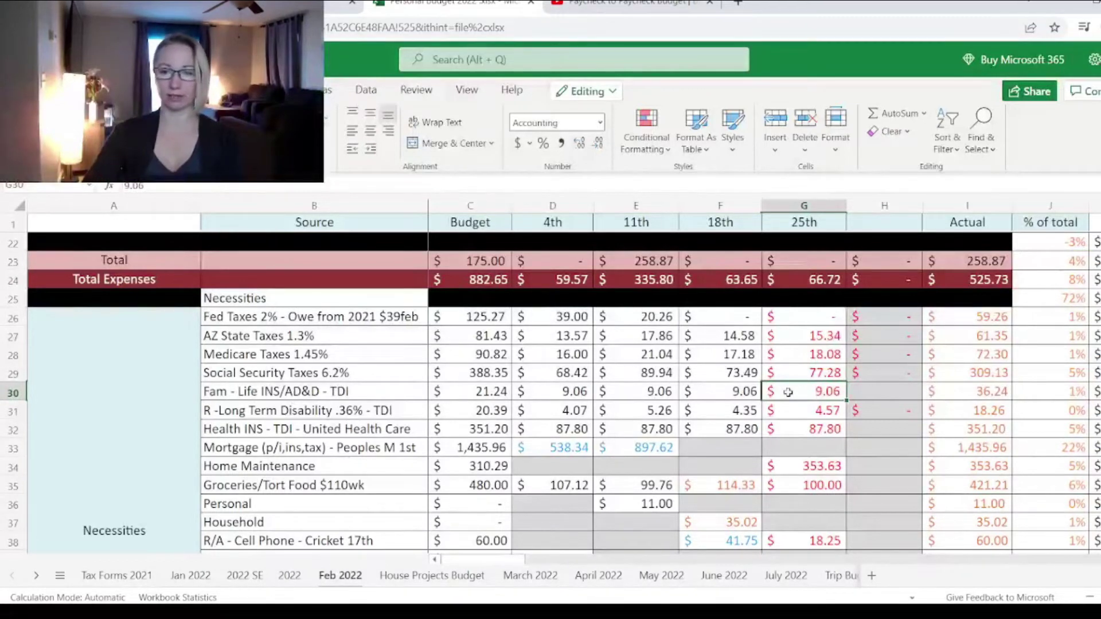
Step: Replace the Long Term Disability formula for the 25th with the amount 4.56
{"action": "left_click", "coordinate": [792, 408]}
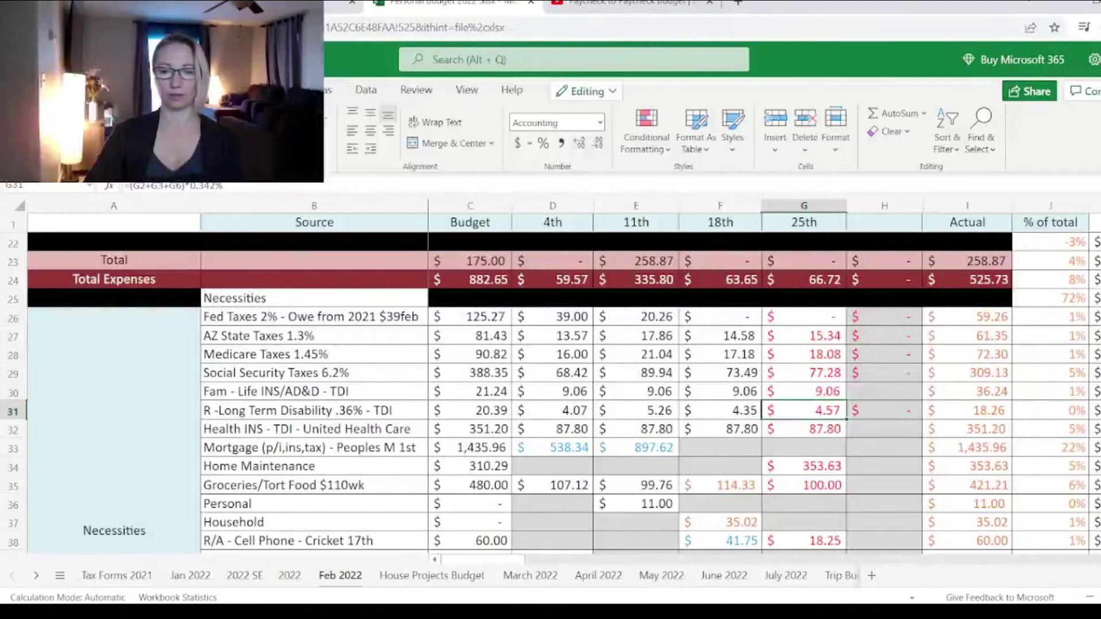
{"action": "type", "text": "4.5"}
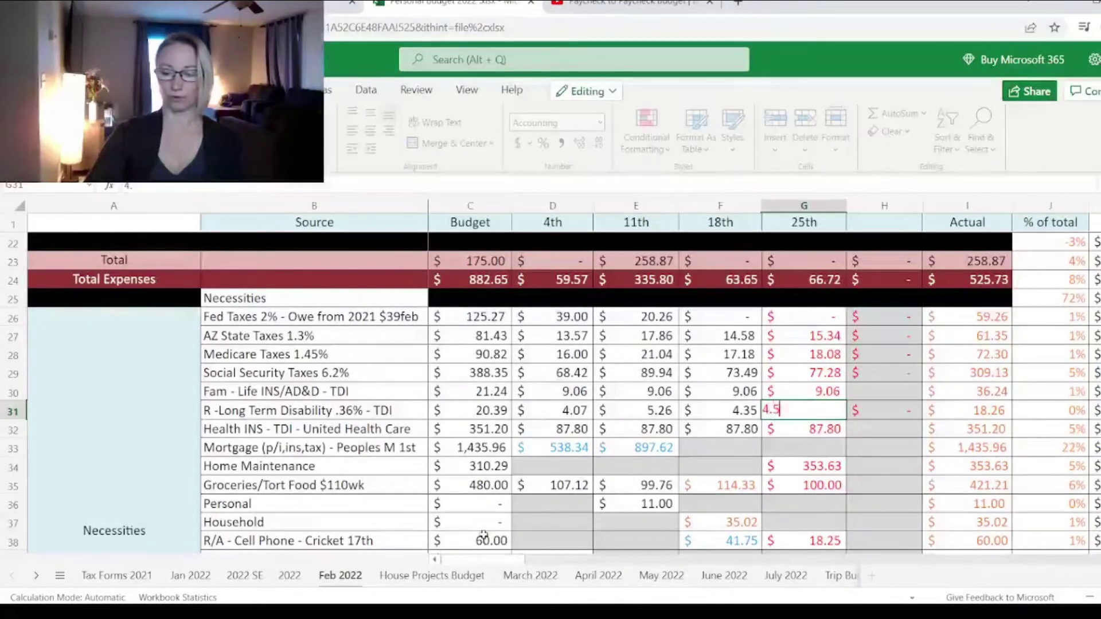
{"action": "type", "text": "6"}
{"action": "key", "text": "Return"}
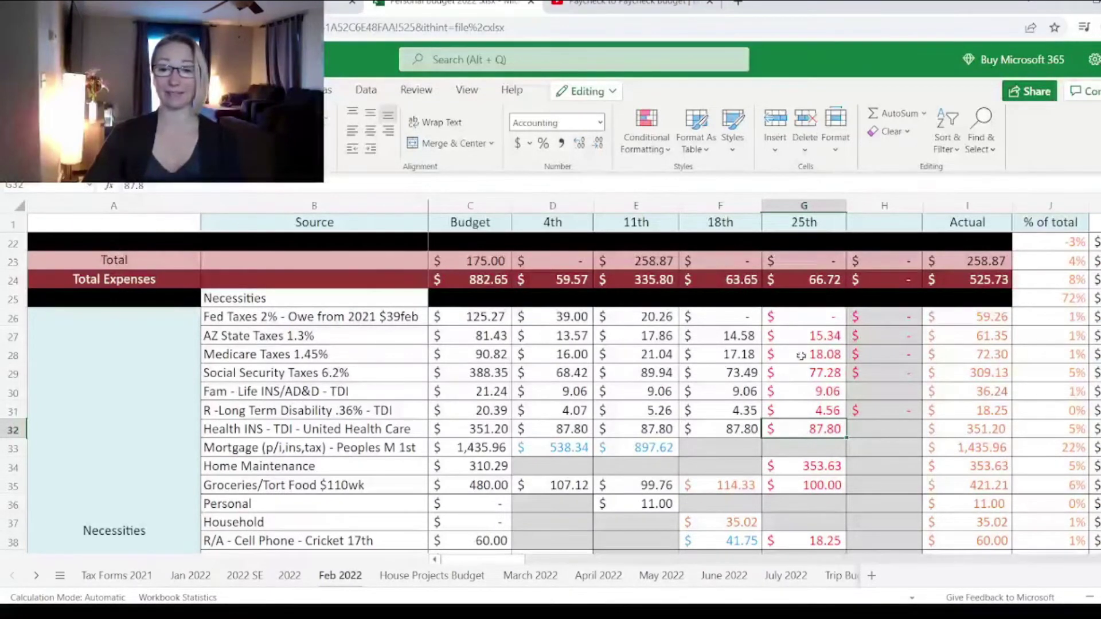
Step: Colour the 25th and Actual amounts black for the Necessities rows from Fed Taxes through Health INS
{"action": "left_click_drag", "start_coordinate": [804, 317], "coordinate": [803, 429]}
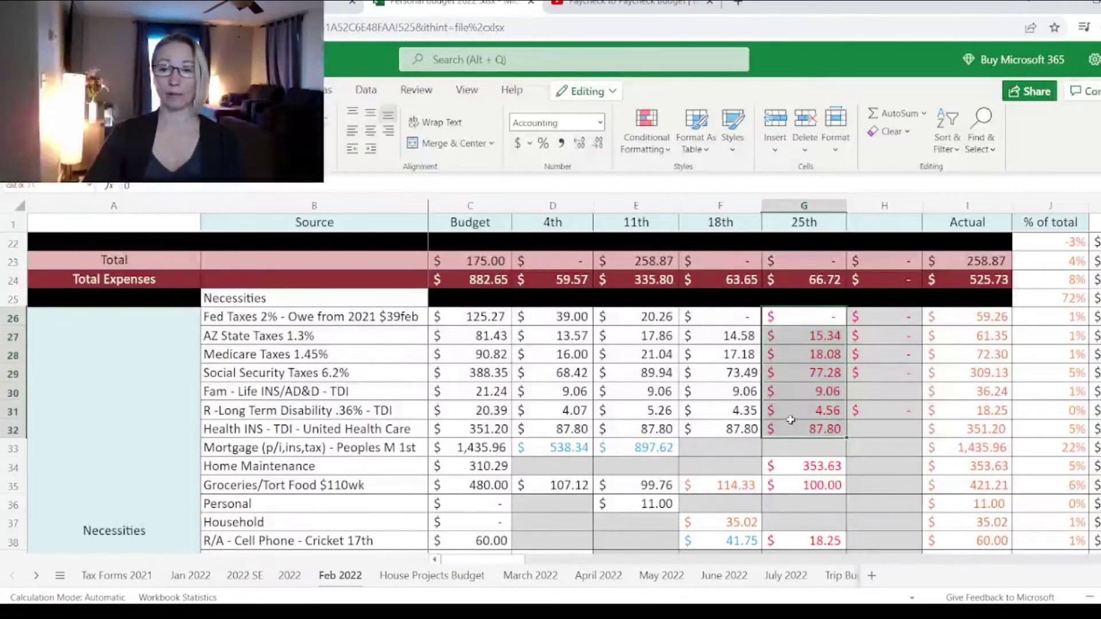
{"action": "left_click", "coordinate": [323, 146]}
{"action": "left_click", "coordinate": [331, 207]}
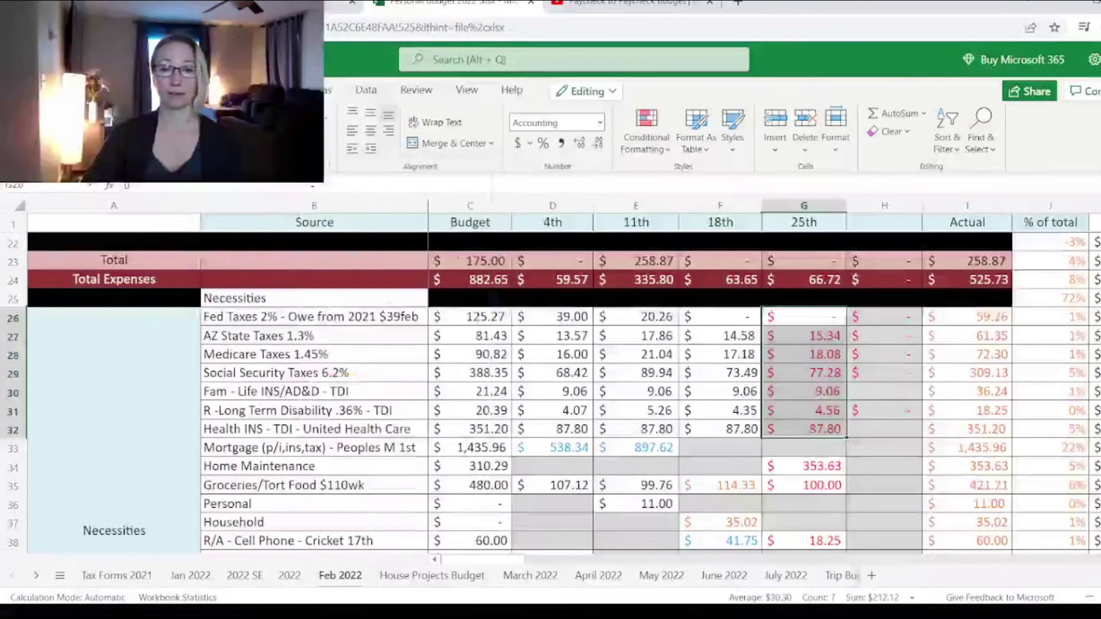
{"action": "left_click", "coordinate": [798, 390]}
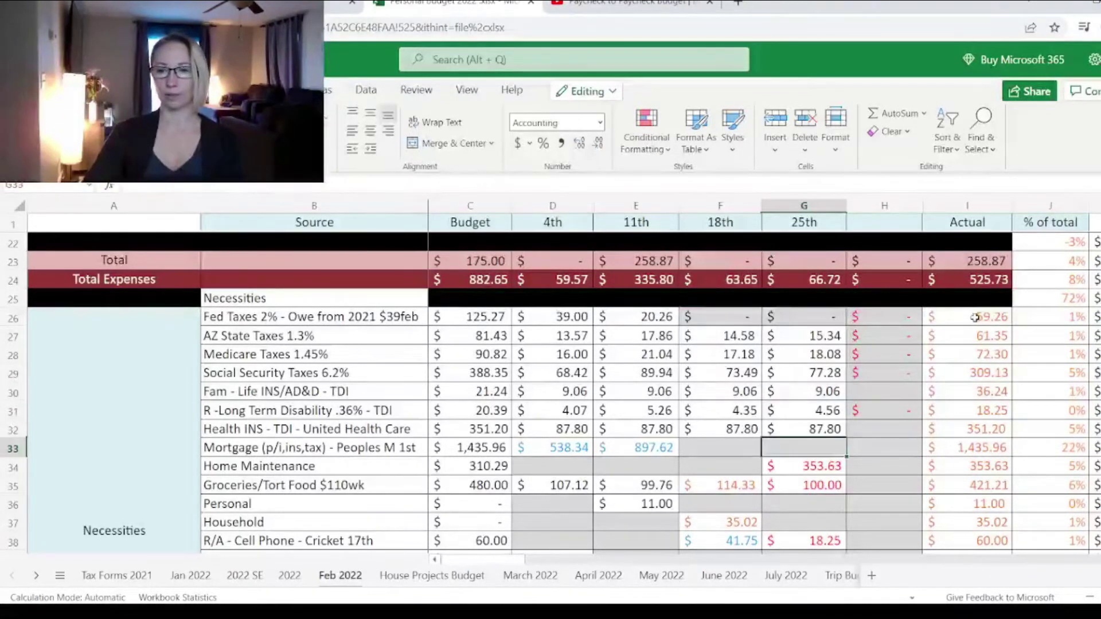
{"action": "left_click_drag", "start_coordinate": [976, 317], "coordinate": [959, 424]}
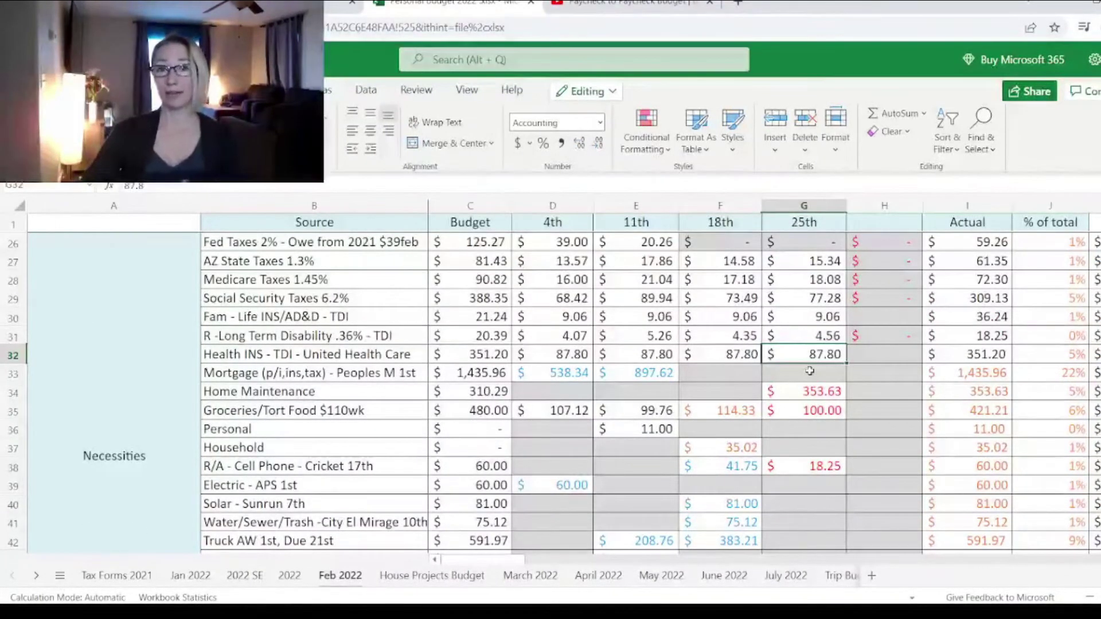
Step: Clear the Home Maintenance amount for the 25th under Necessities
{"action": "left_click", "coordinate": [809, 371]}
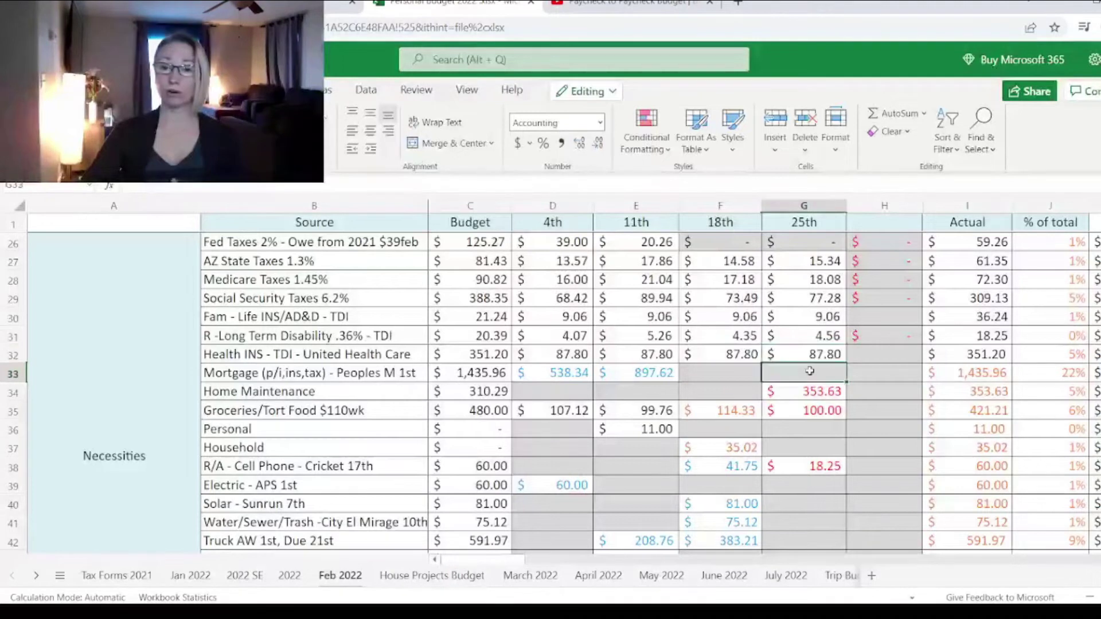
{"action": "left_click", "coordinate": [622, 374]}
{"action": "scroll", "coordinate": [647, 376], "scroll_direction": "down", "scroll_amount": 2}
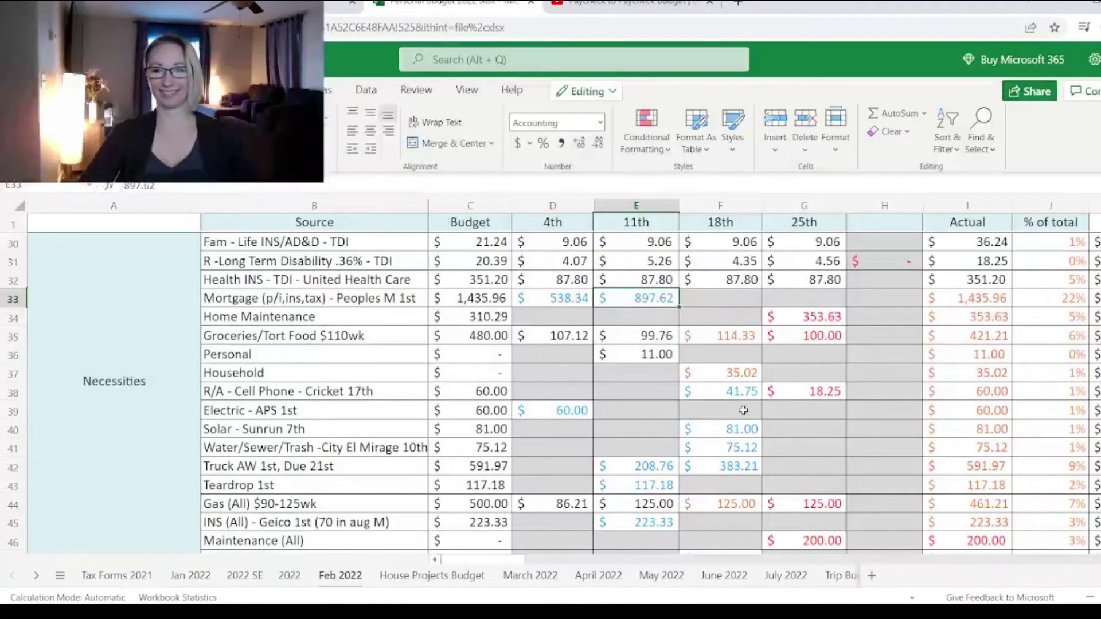
{"action": "left_click", "coordinate": [745, 302]}
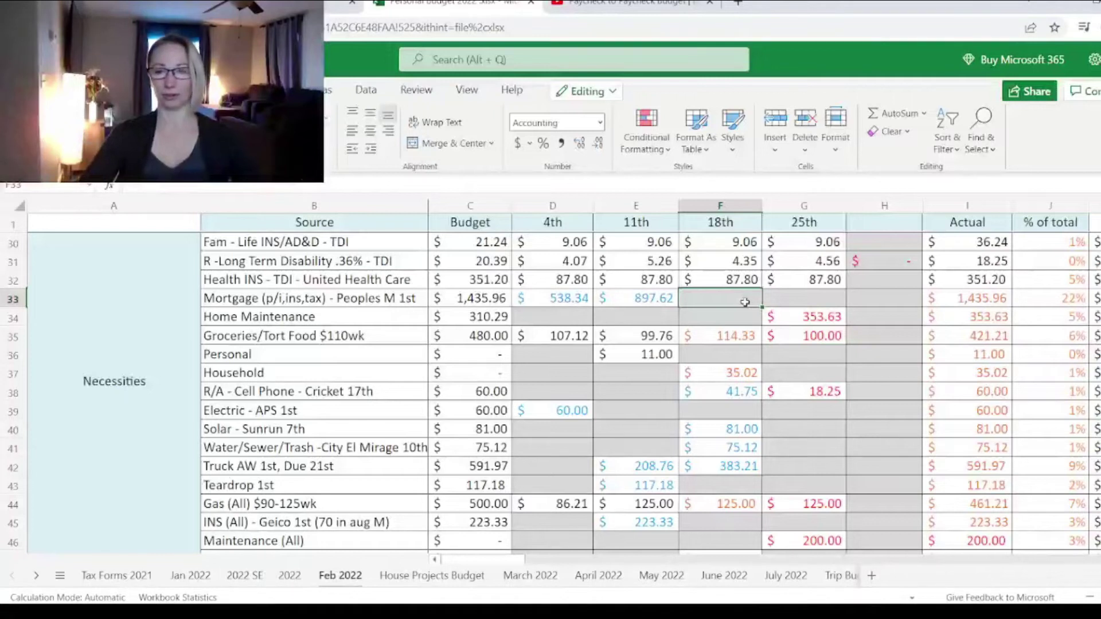
{"action": "left_click", "coordinate": [791, 303]}
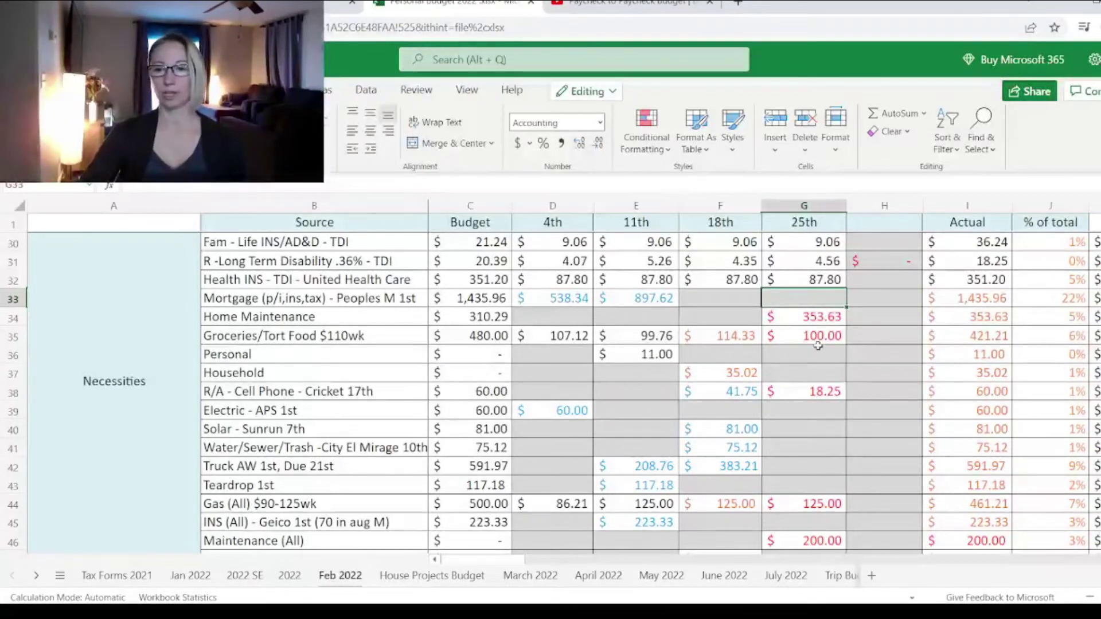
{"action": "key", "text": "Up"}
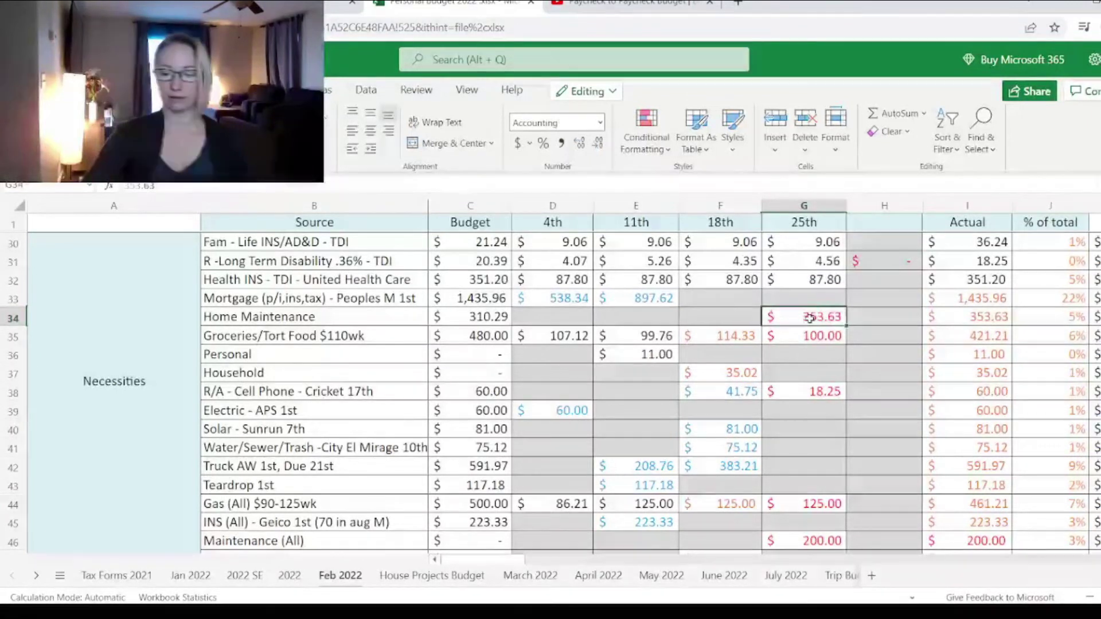
Step: Remove the grey fill from the Longterm Savings cell for the 25th, and return to the Home Maintenance cell
{"action": "scroll", "coordinate": [810, 319], "scroll_direction": "up", "scroll_amount": 7}
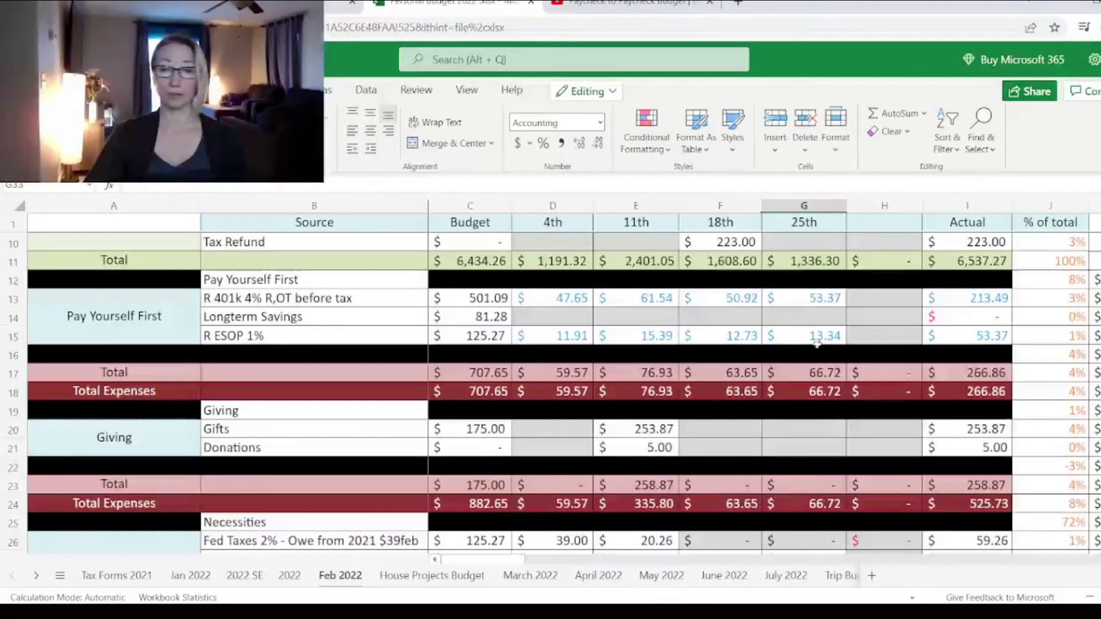
{"action": "left_click", "coordinate": [821, 318]}
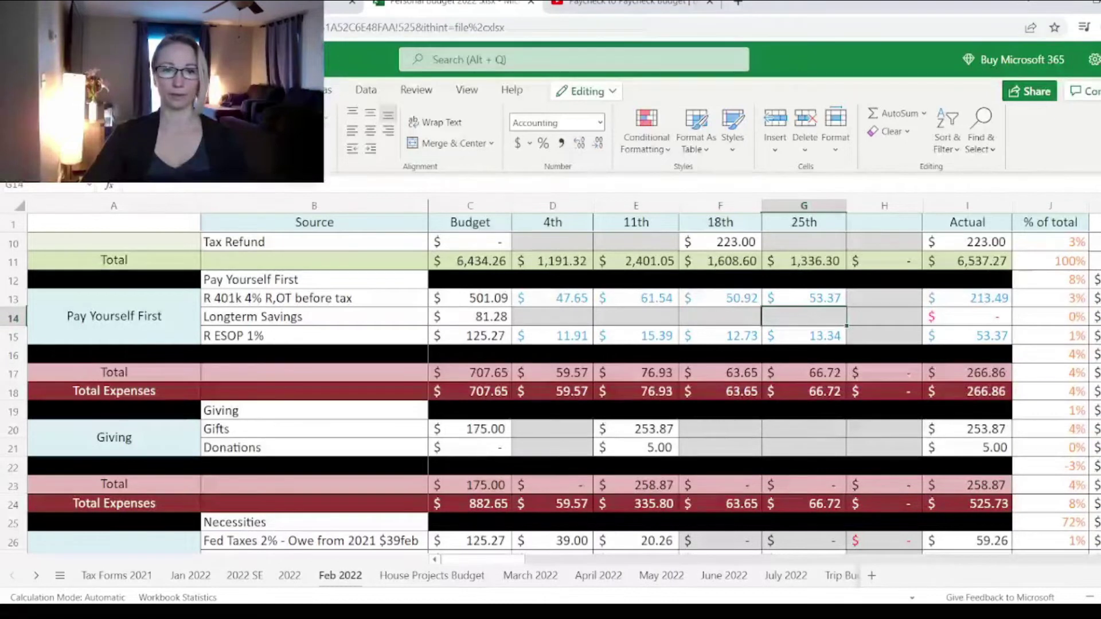
{"action": "left_click", "coordinate": [295, 143]}
{"action": "left_click", "coordinate": [327, 398]}
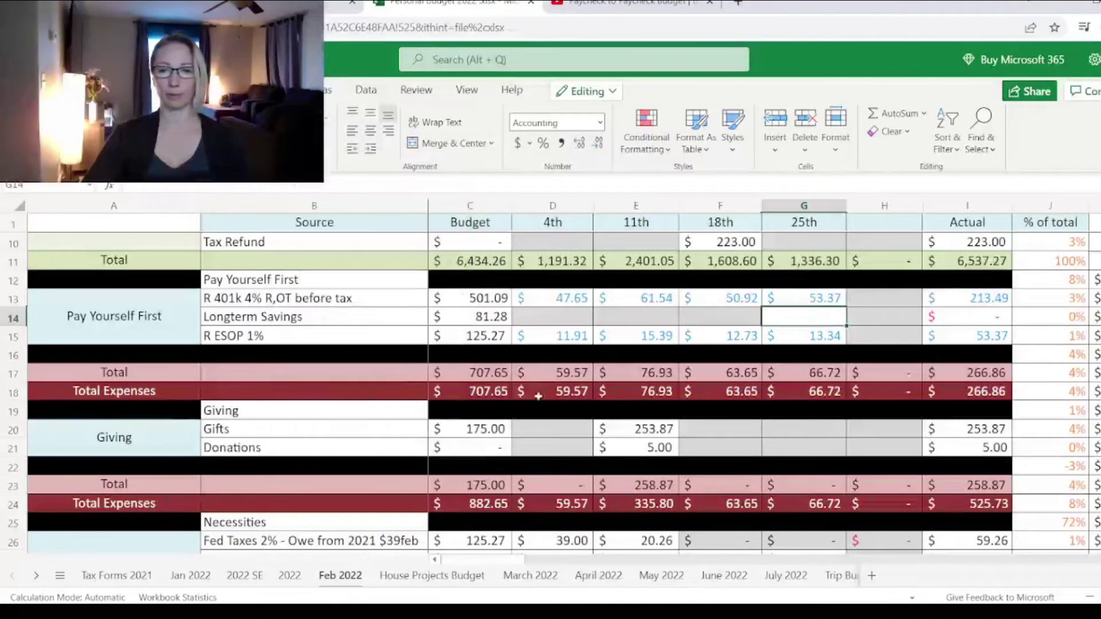
{"action": "scroll", "coordinate": [803, 316], "scroll_direction": "down", "scroll_amount": 5}
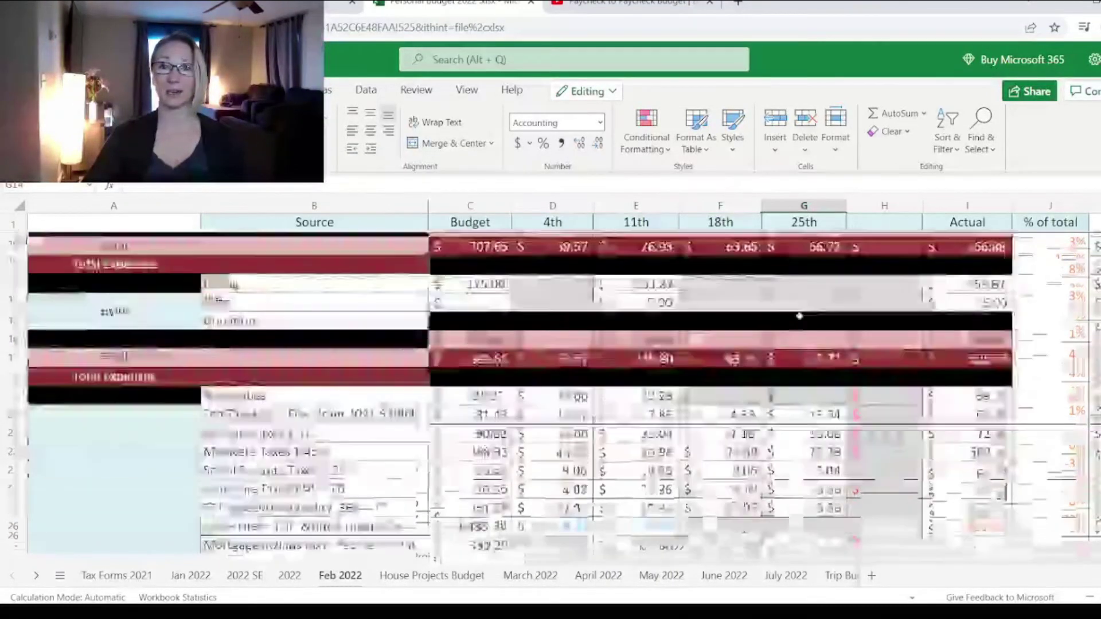
{"action": "left_click", "coordinate": [795, 316]}
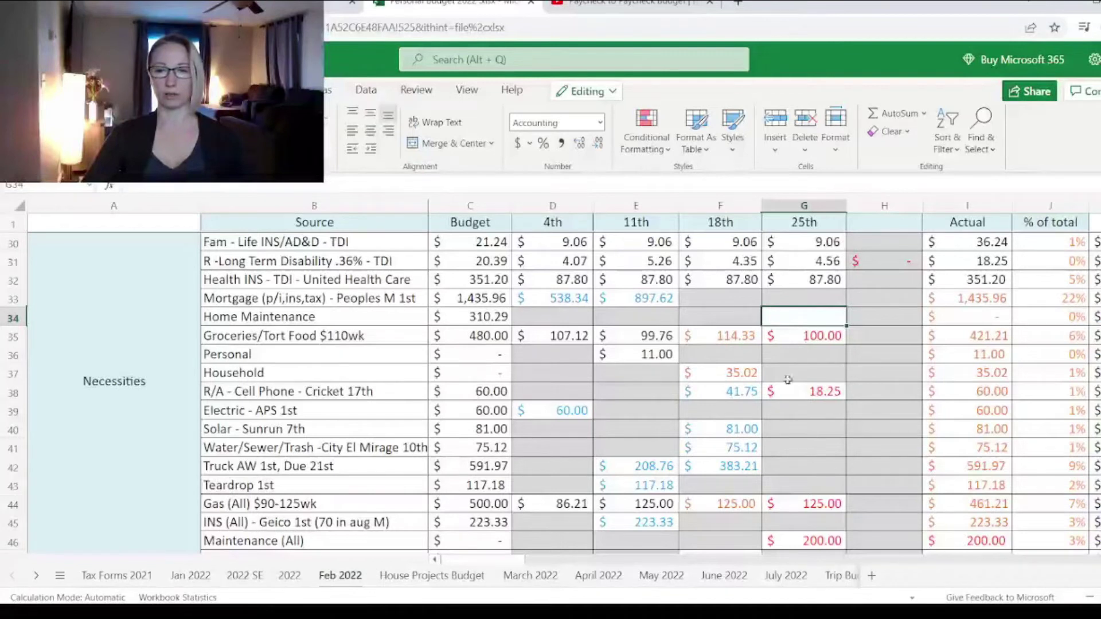
Step: Colour the Groceries amount for the 25th orange
{"action": "left_click_drag", "start_coordinate": [507, 561], "coordinate": [533, 563]}
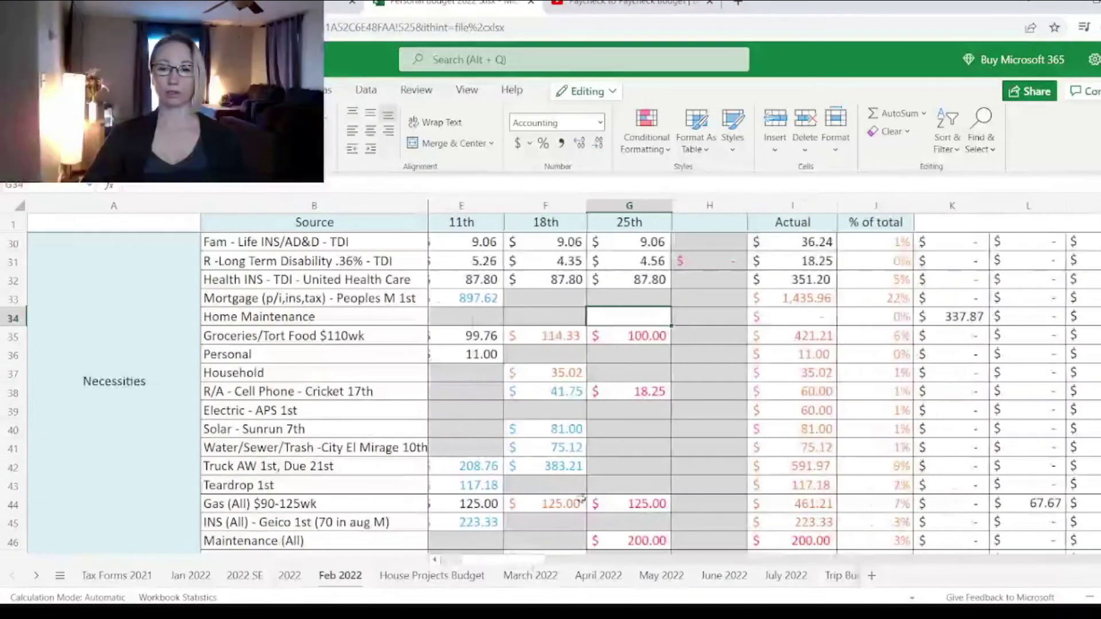
{"action": "left_click", "coordinate": [654, 334]}
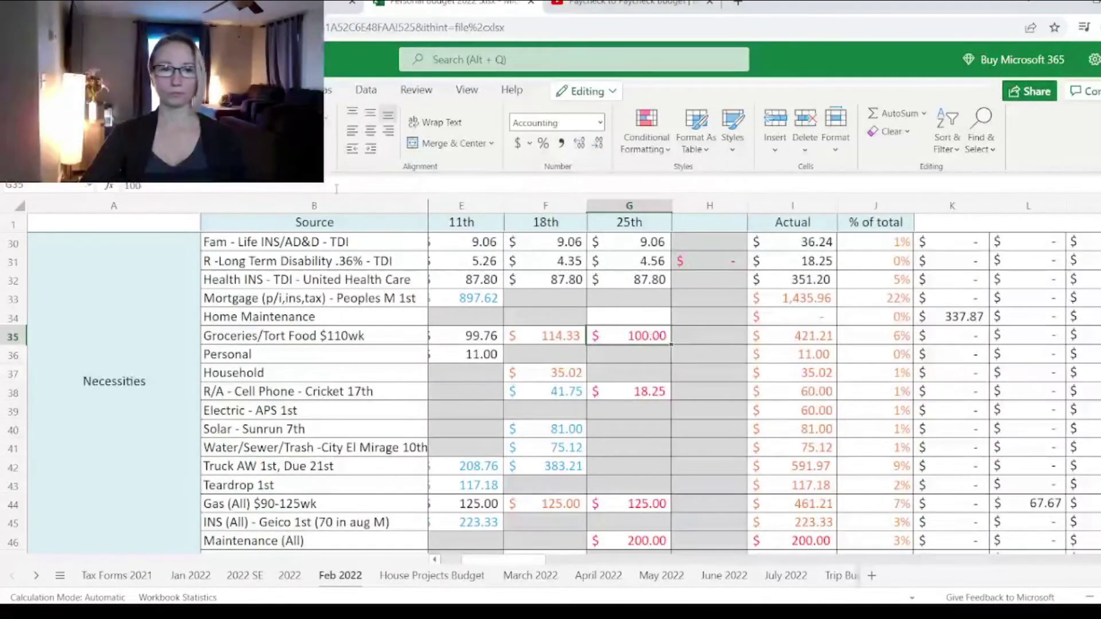
{"action": "left_click", "coordinate": [316, 143]}
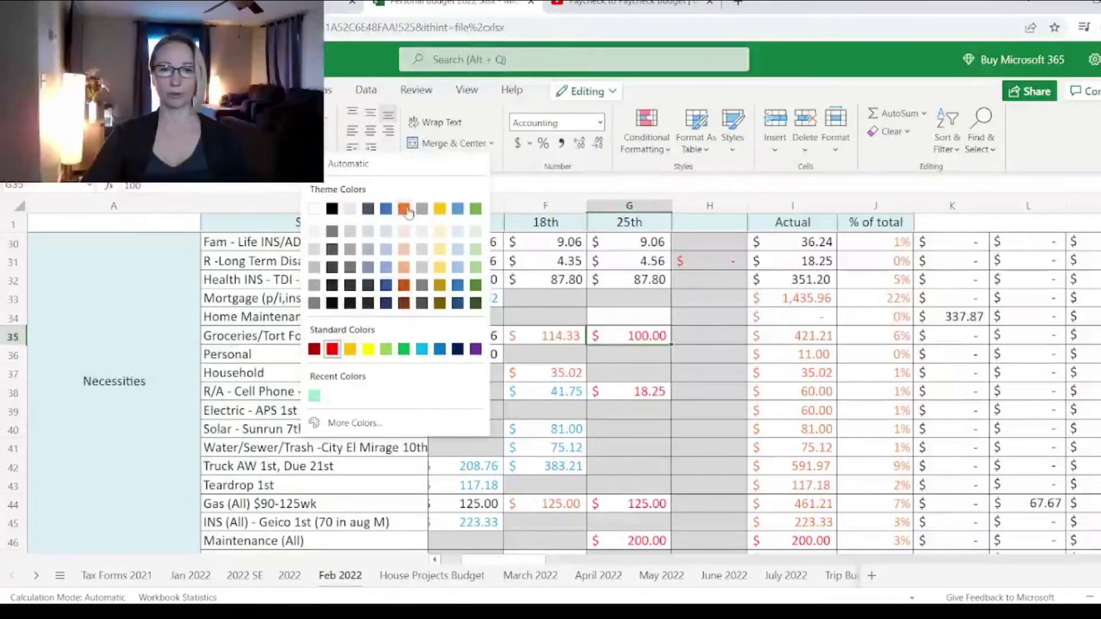
{"action": "left_click", "coordinate": [405, 210]}
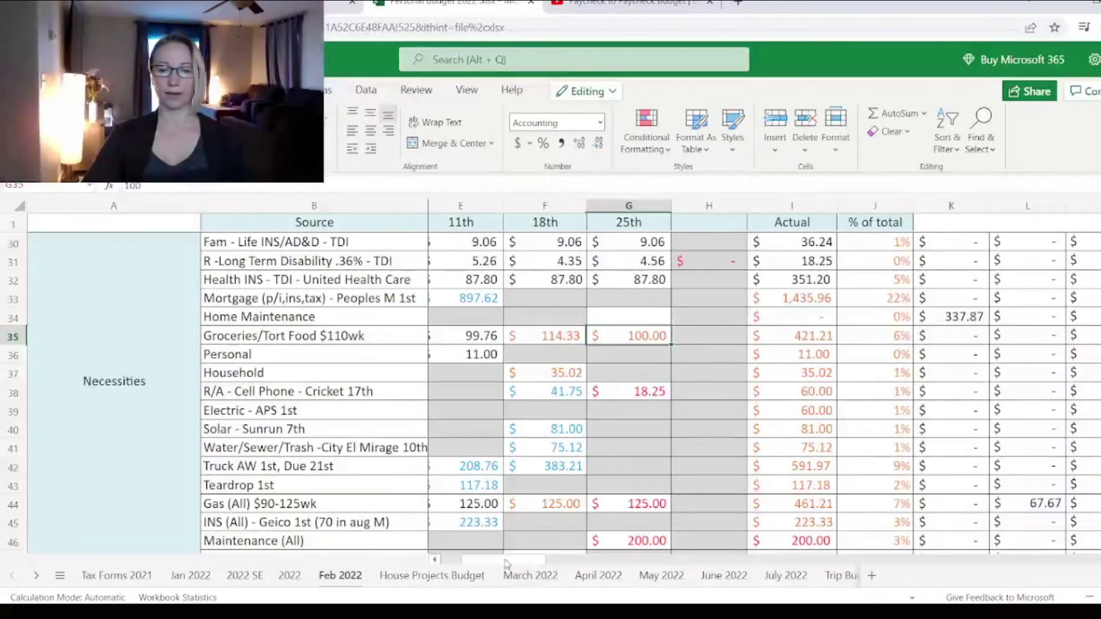
Step: Enter 100 for Groceries in the Income account column (K)
{"action": "left_click_drag", "start_coordinate": [509, 565], "coordinate": [522, 565]}
{"action": "left_click", "coordinate": [841, 338]}
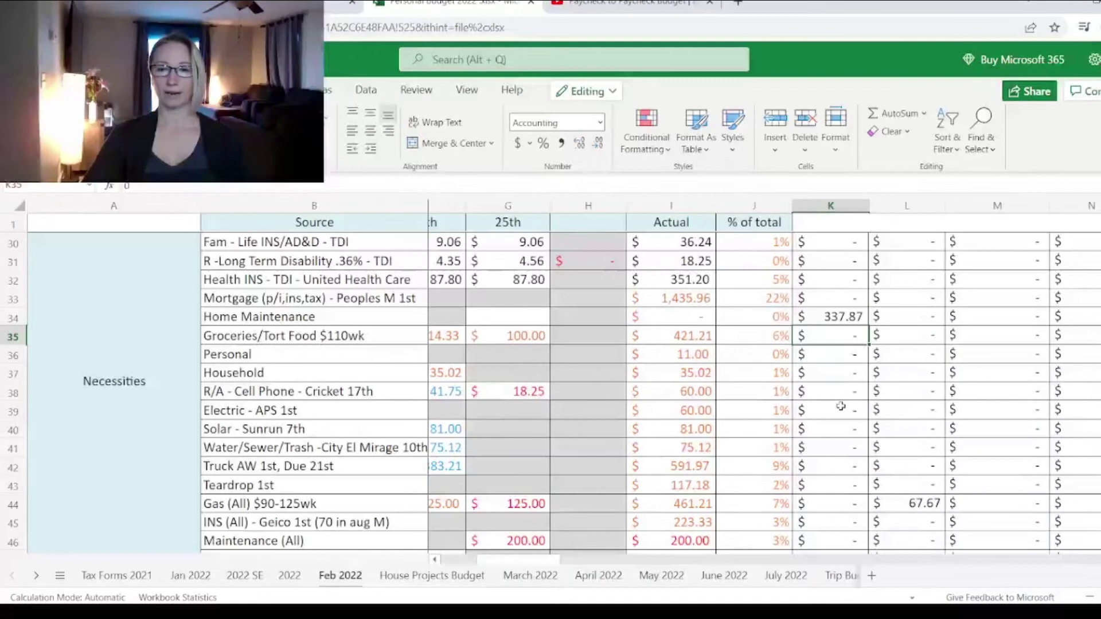
{"action": "scroll", "coordinate": [841, 406], "scroll_direction": "up", "scroll_amount": 9}
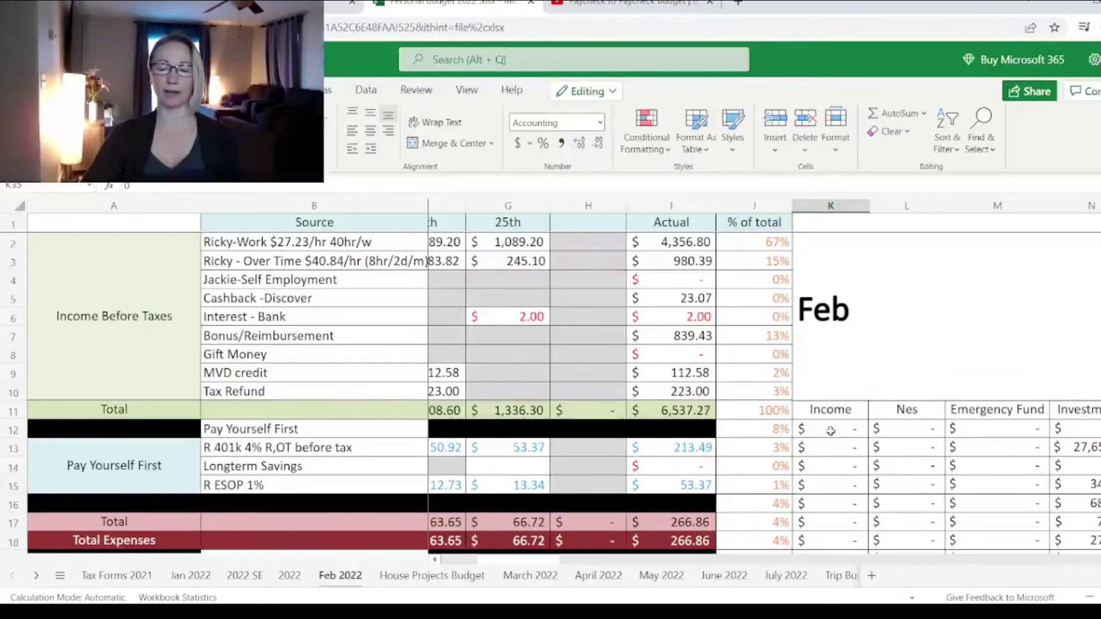
{"action": "scroll", "coordinate": [831, 431], "scroll_direction": "down", "scroll_amount": 9}
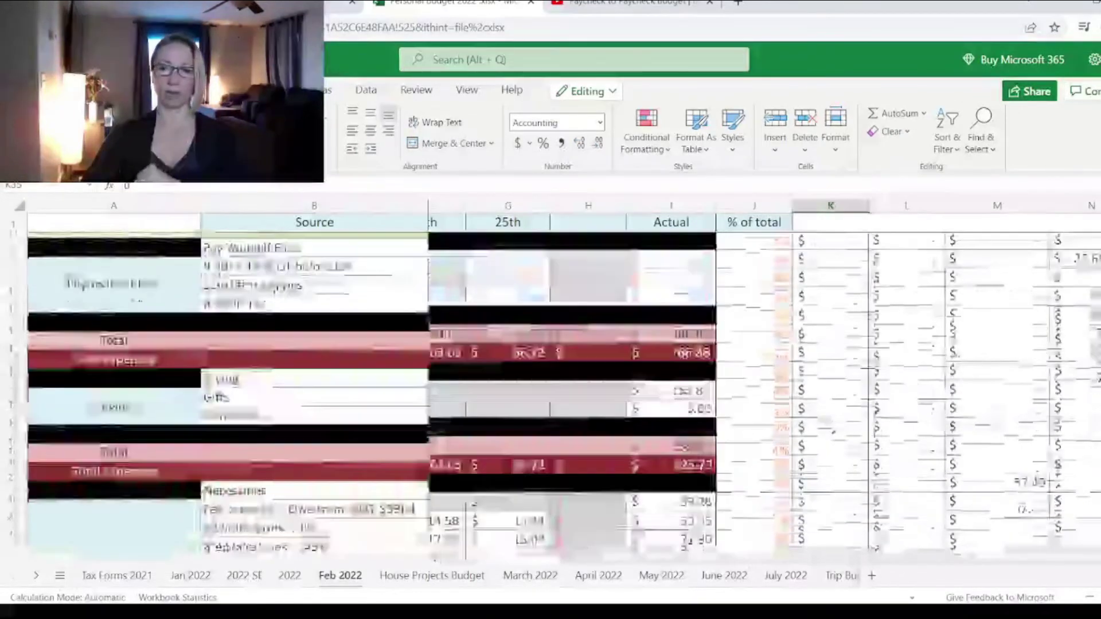
{"action": "type", "text": "00"}
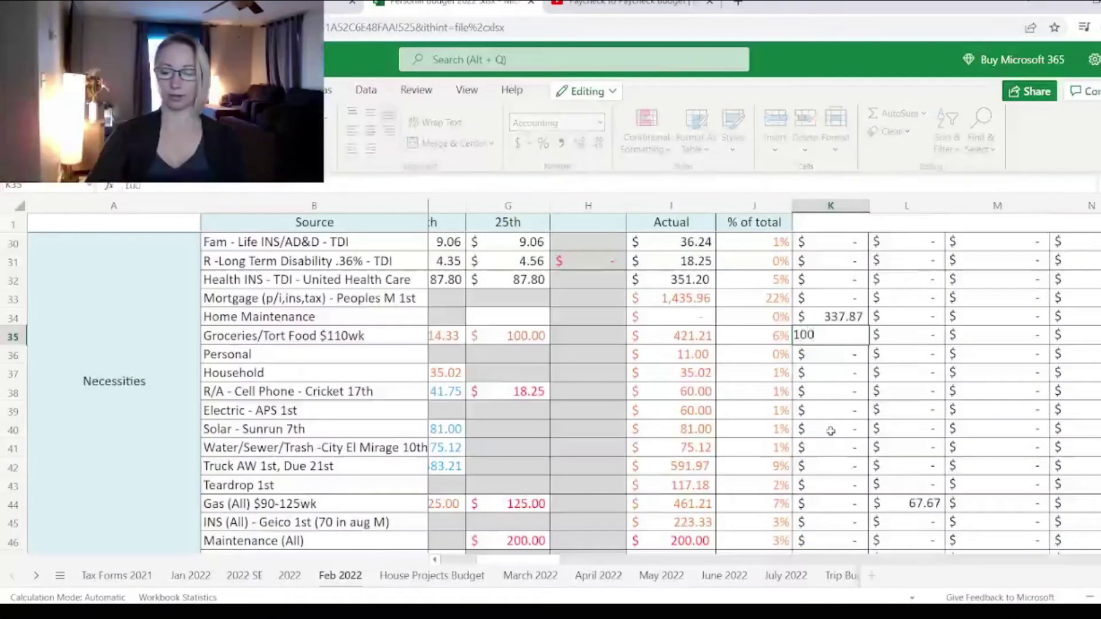
{"action": "key", "text": "Return"}
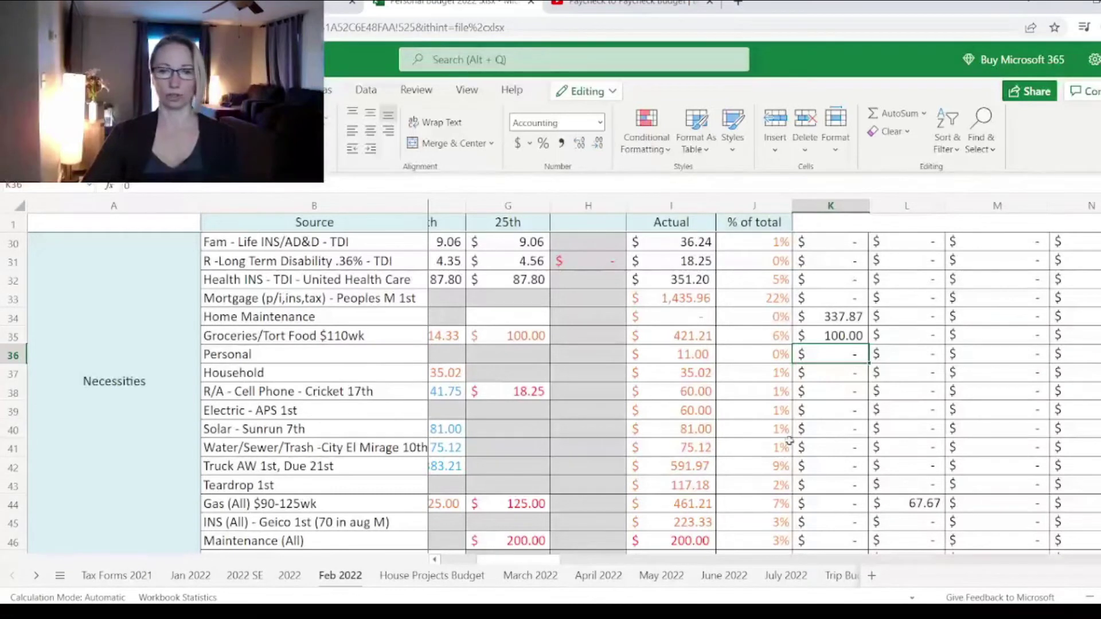
Step: Colour the Cell Phone amount for the 25th orange and enter 18.25 for it in the Income account column (K)
{"action": "left_click", "coordinate": [512, 395]}
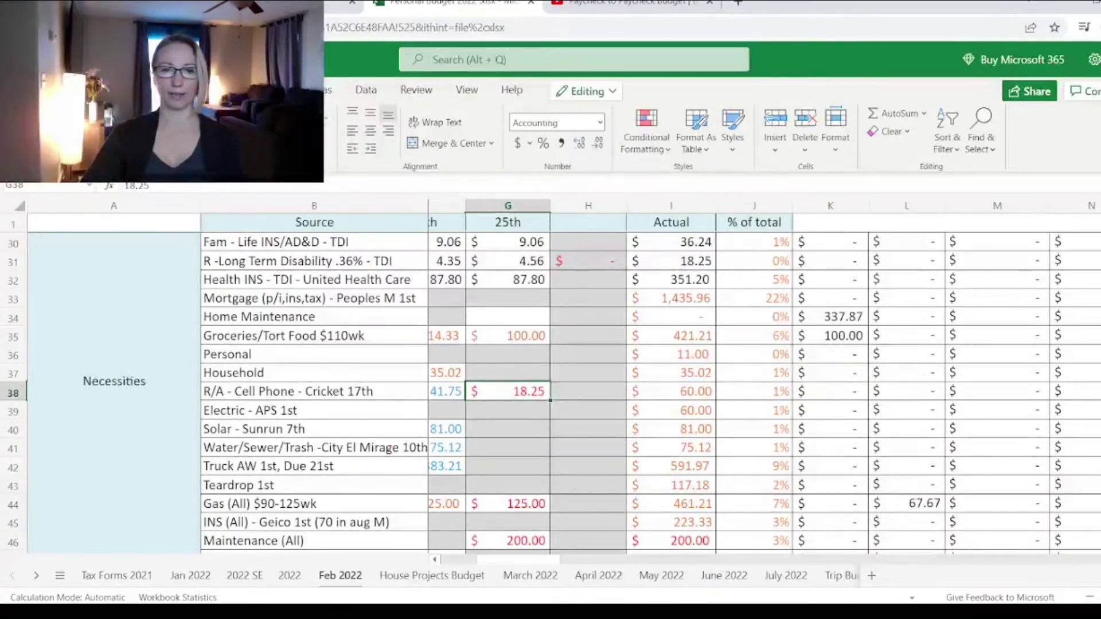
{"action": "left_click", "coordinate": [830, 390]}
{"action": "type", "text": "18.25"}
{"action": "key", "text": "Return"}
Step: Colour the Gas amount for the 25th orange and enter 125 for it in the Income account column (K)
{"action": "scroll", "coordinate": [553, 416], "scroll_direction": "down", "scroll_amount": 3}
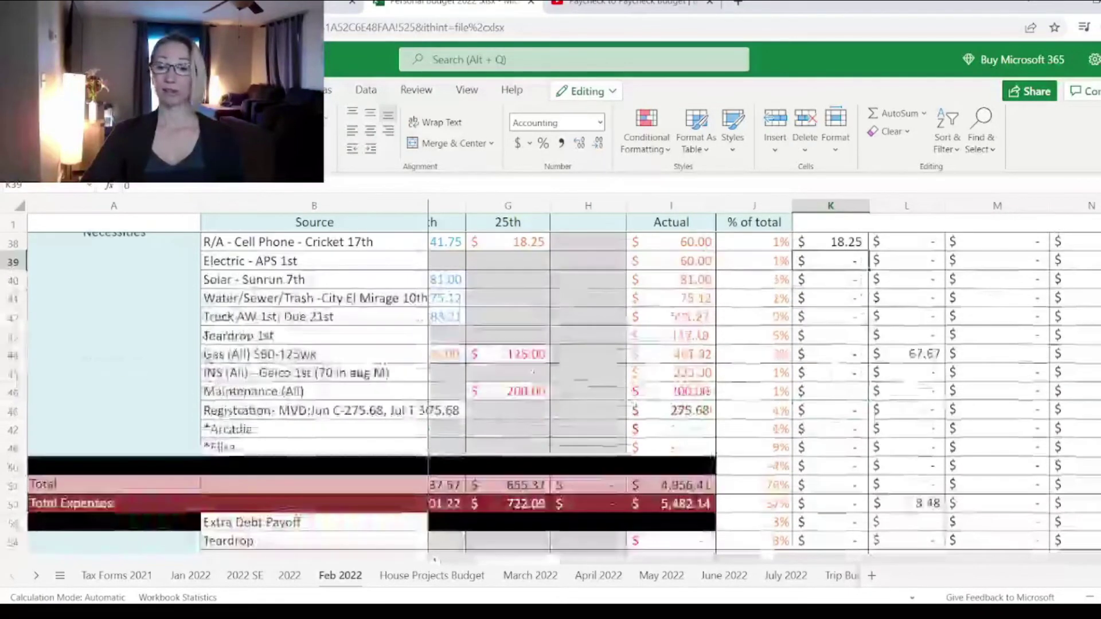
{"action": "left_click", "coordinate": [534, 354]}
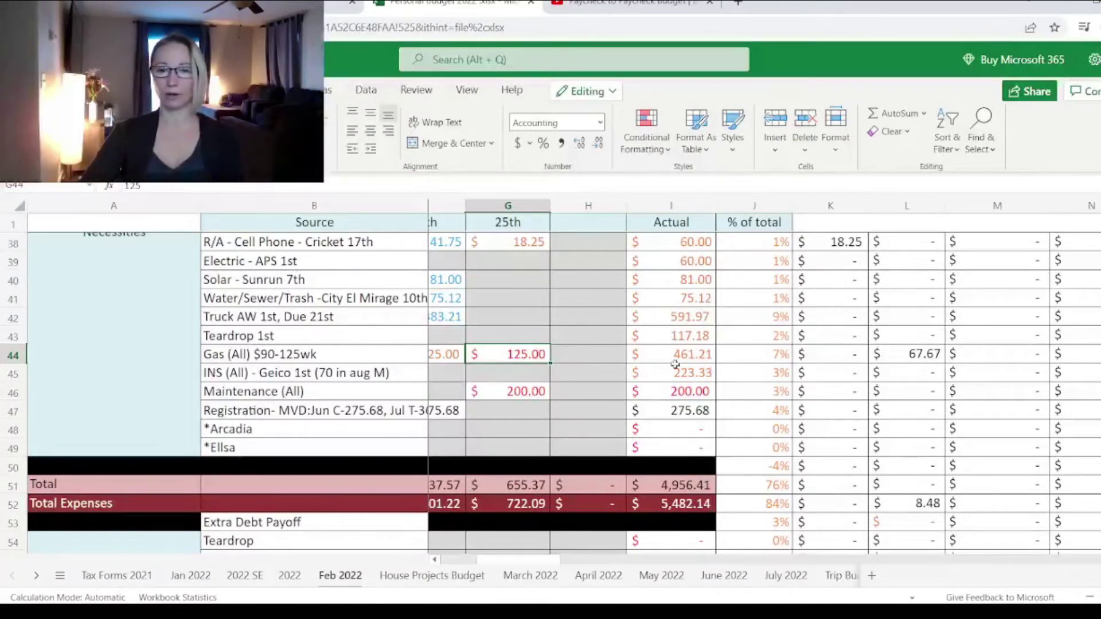
{"action": "left_click", "coordinate": [443, 357]}
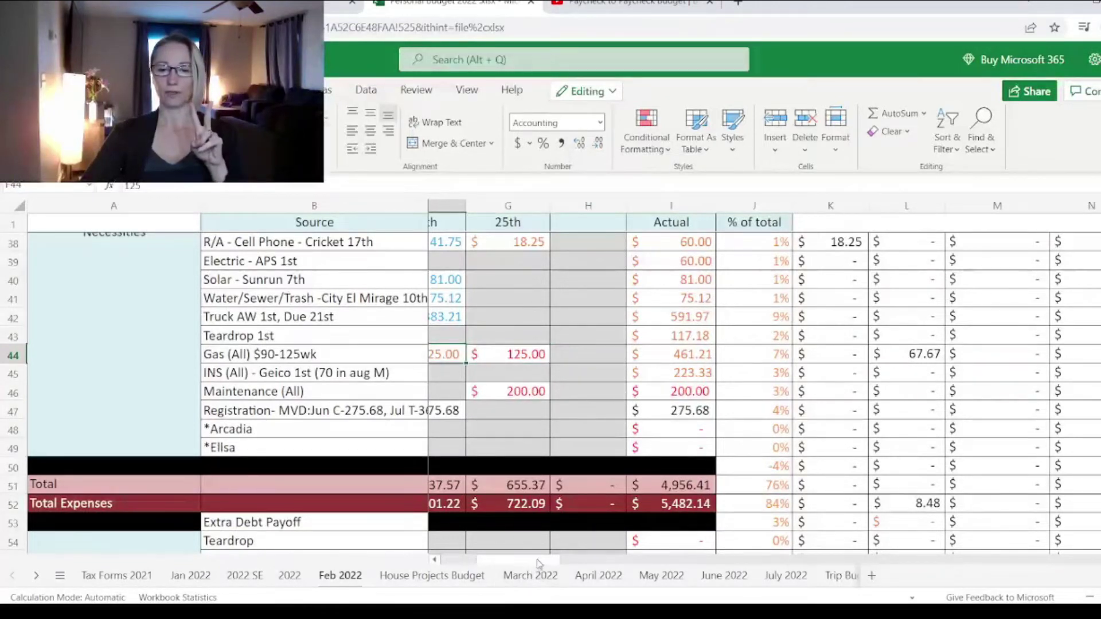
{"action": "left_click_drag", "start_coordinate": [540, 561], "coordinate": [532, 562]}
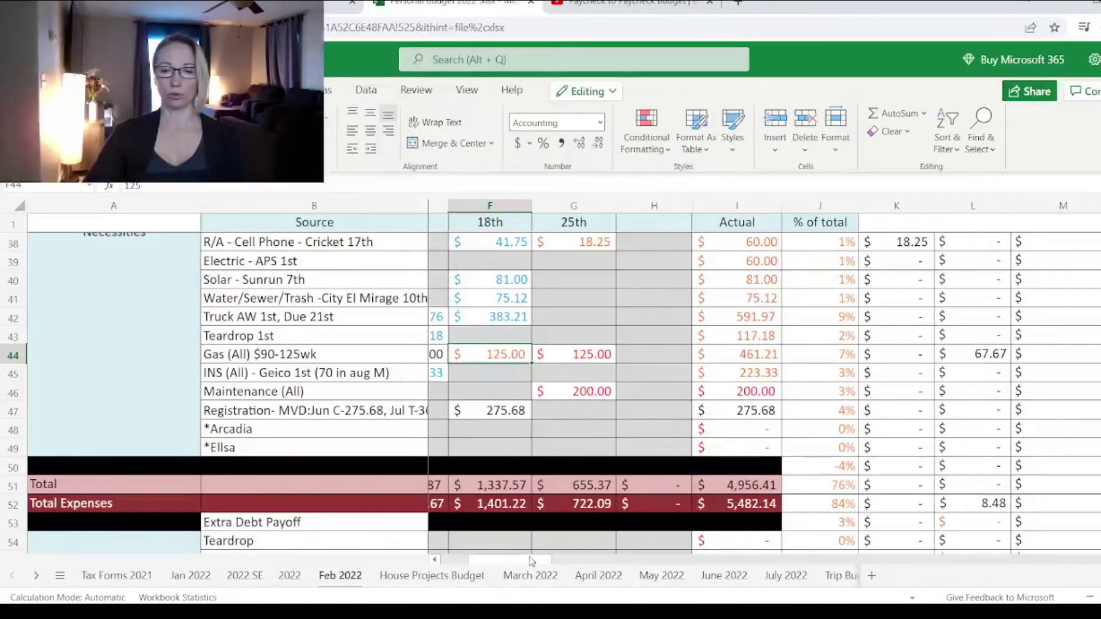
{"action": "left_click_drag", "start_coordinate": [532, 561], "coordinate": [539, 566]}
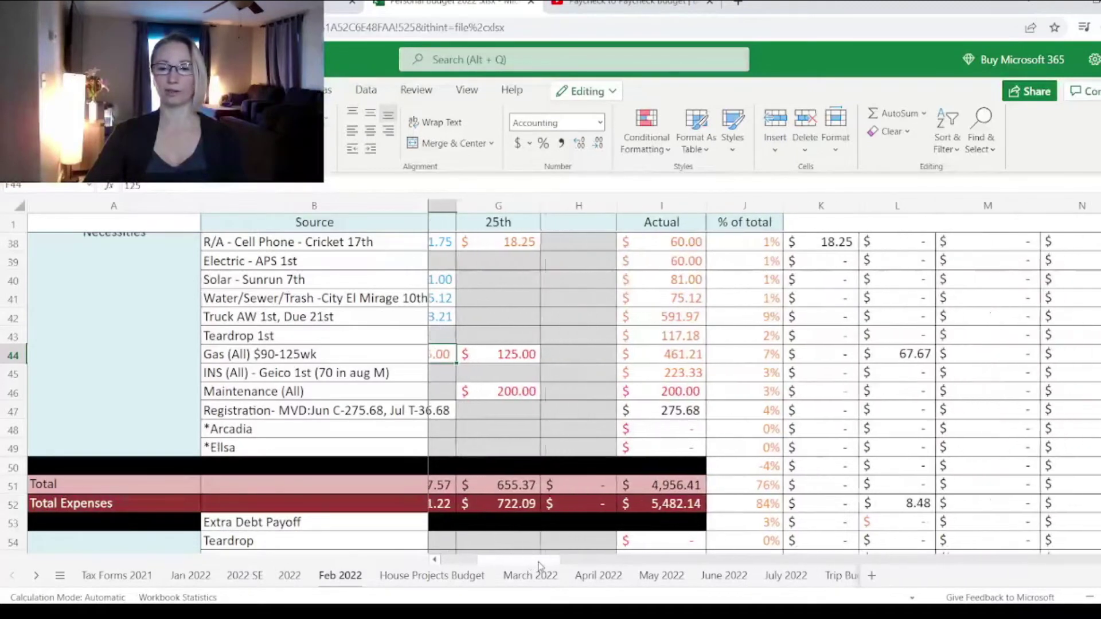
{"action": "left_click", "coordinate": [508, 356]}
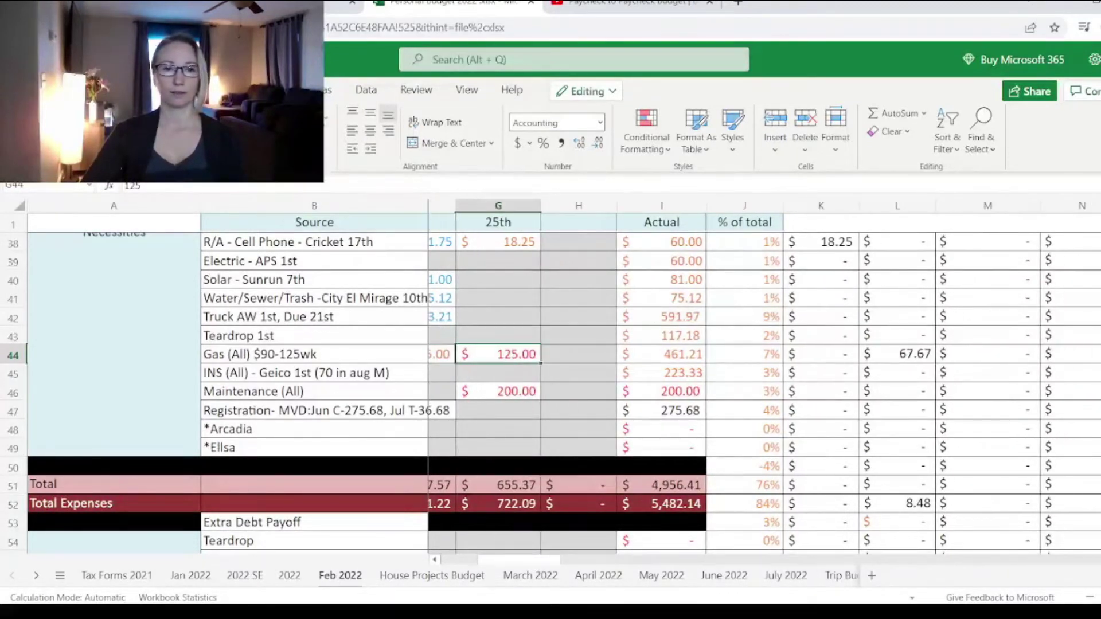
{"action": "left_click", "coordinate": [808, 351]}
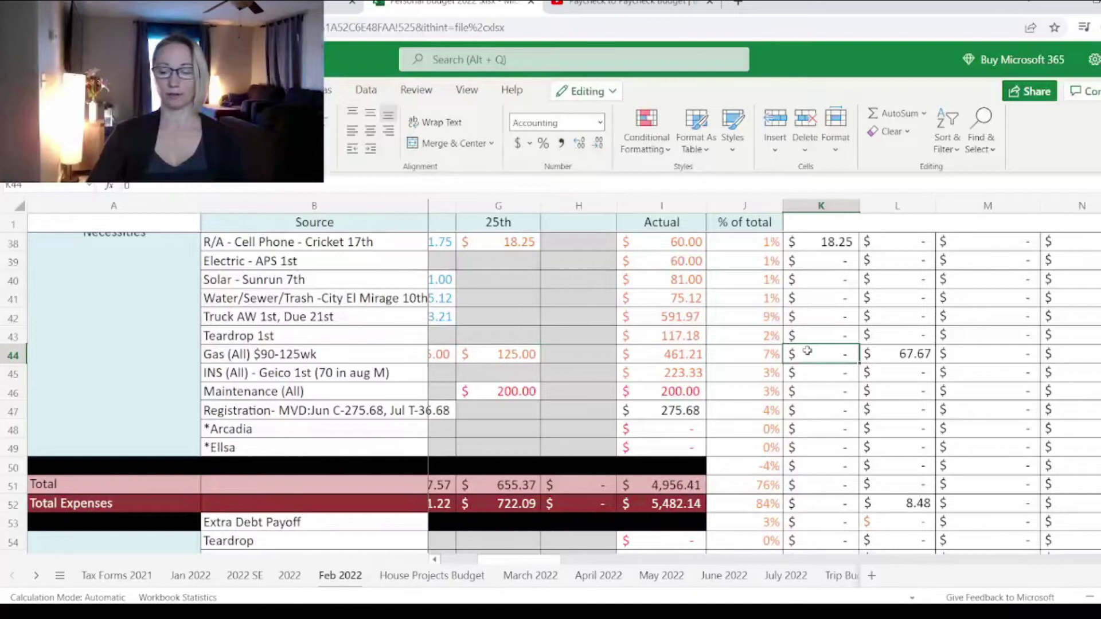
{"action": "type", "text": "125"}
{"action": "key", "text": "Return"}
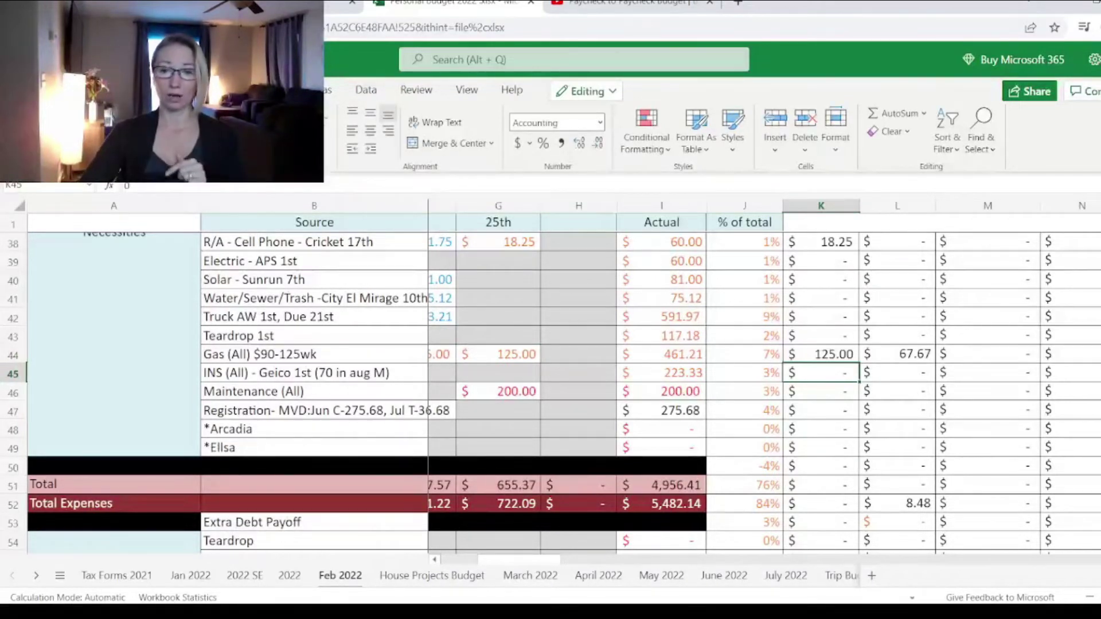
Step: Enter 200 for Maintenance in the Income account column (K) and colour its 25th and Actual amounts orange
{"action": "left_click", "coordinate": [795, 391]}
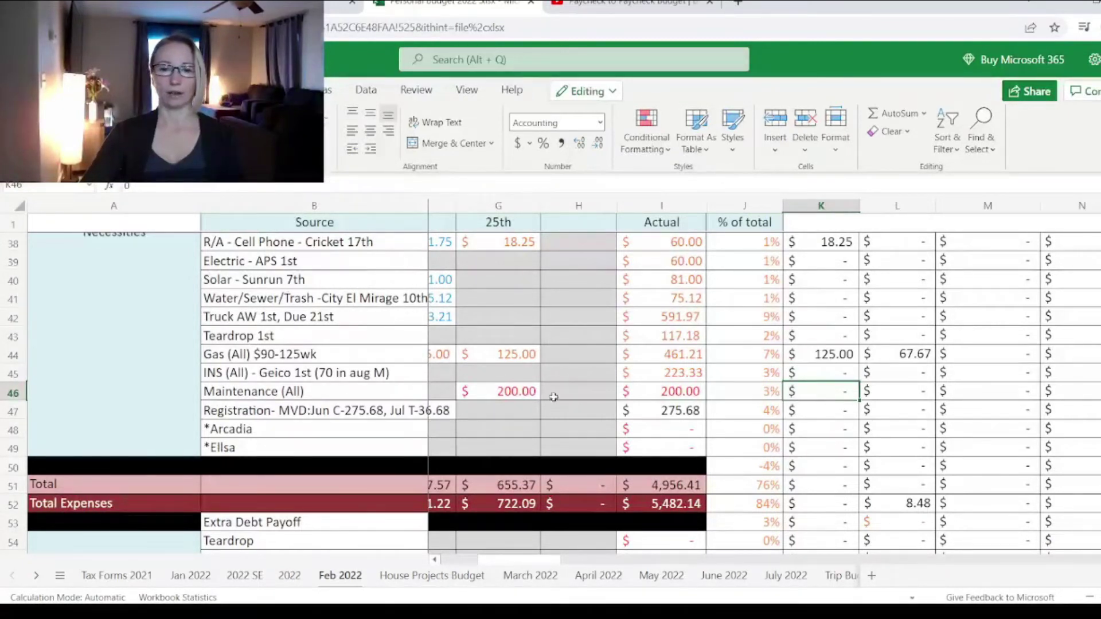
{"action": "type", "text": "200"}
{"action": "left_click", "coordinate": [503, 391]}
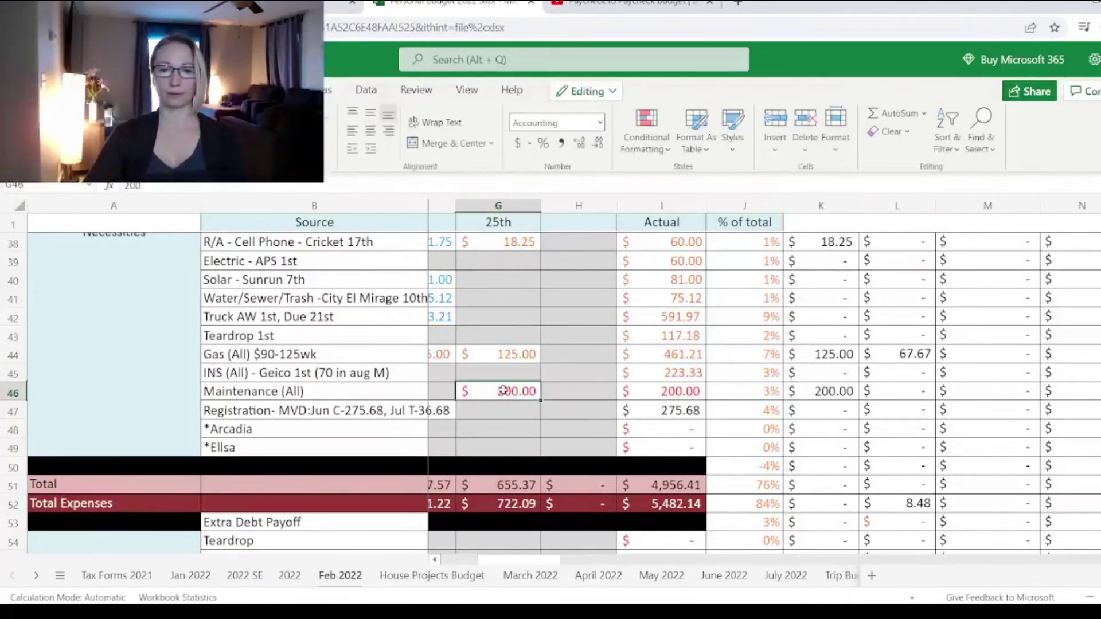
{"action": "left_click", "coordinate": [640, 390]}
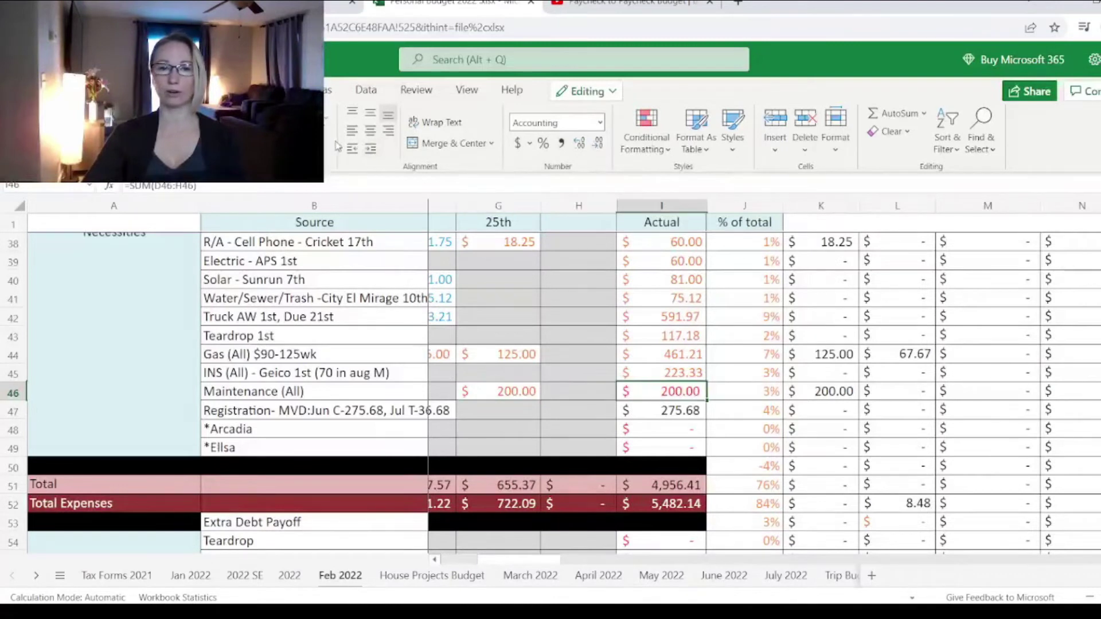
{"action": "left_click", "coordinate": [519, 376]}
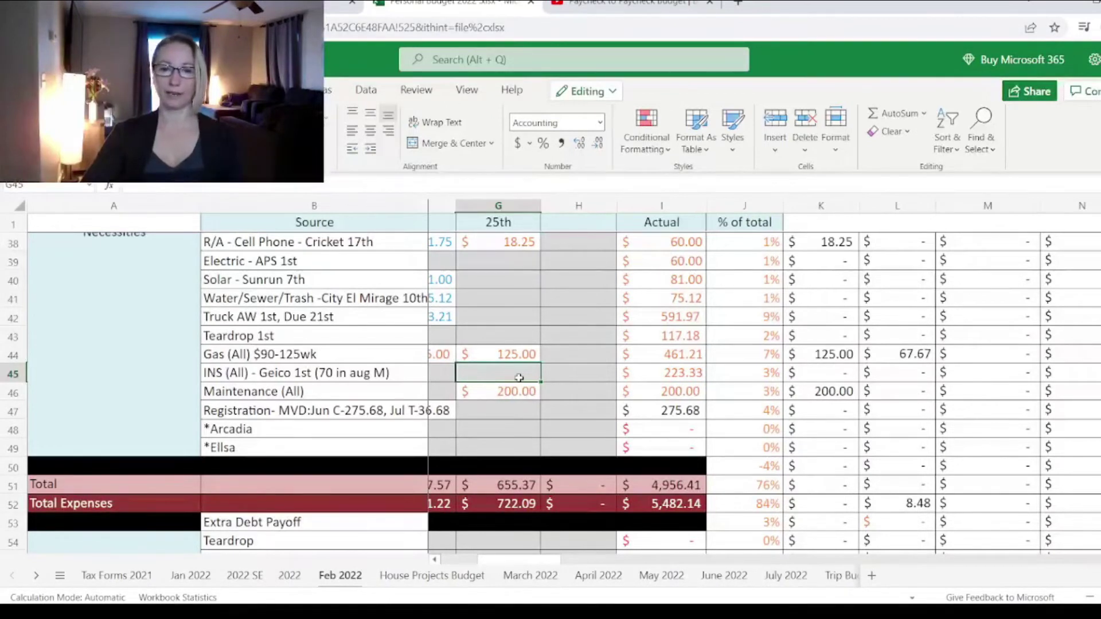
{"action": "left_click", "coordinate": [517, 391]}
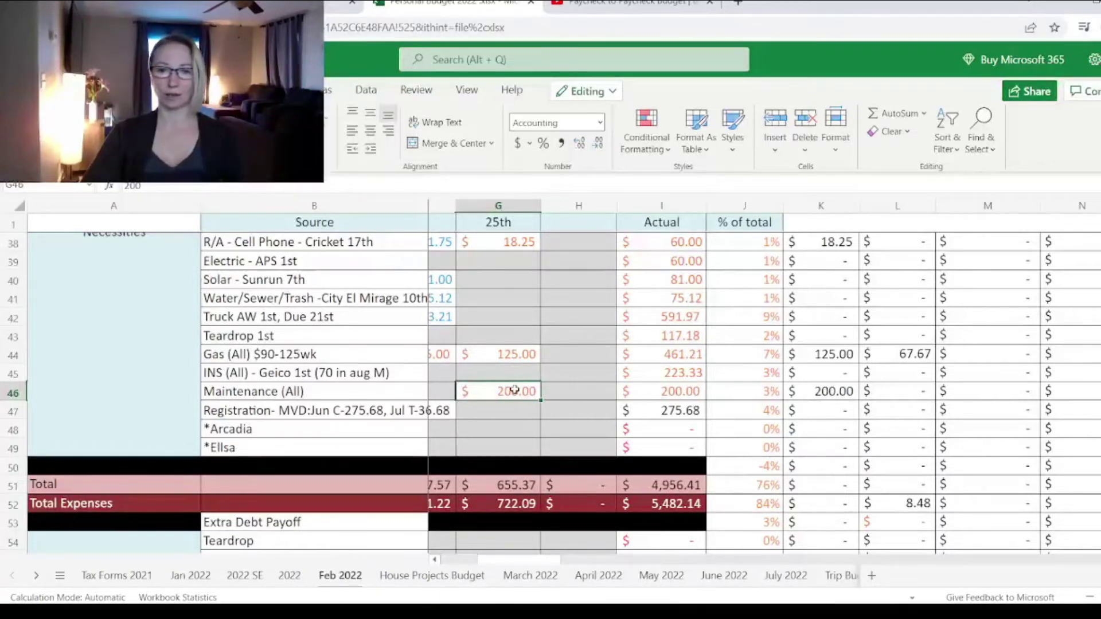
Step: Colour the 25th amount of the $20 weekly allowance in the Fun section orange and enter 20 for it in the Income account column (K)
{"action": "scroll", "coordinate": [517, 390], "scroll_direction": "down", "scroll_amount": 3}
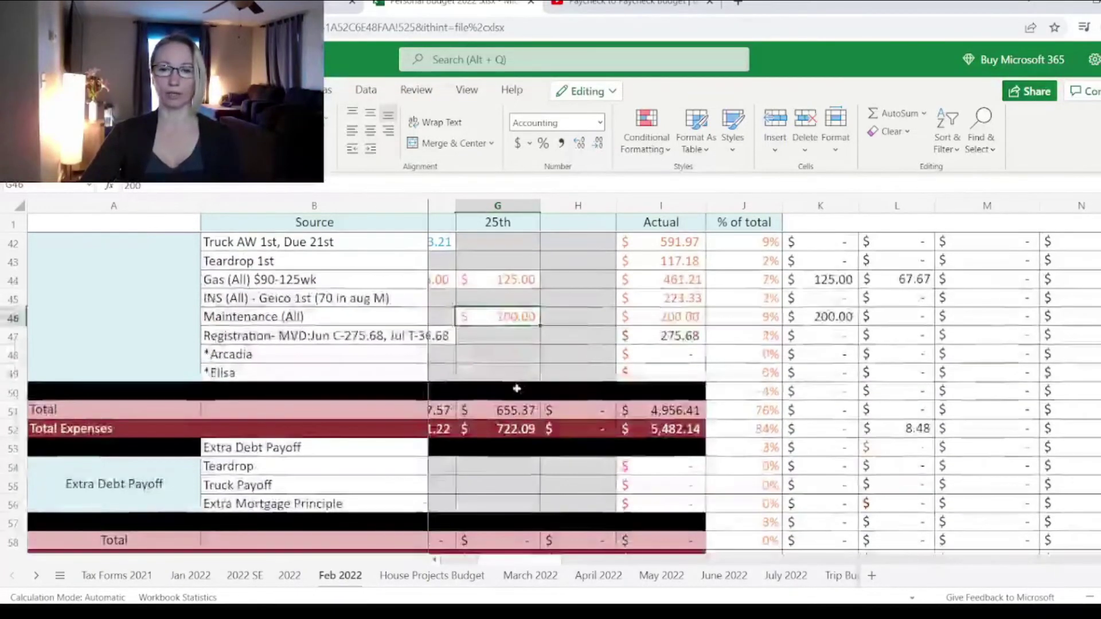
{"action": "scroll", "coordinate": [518, 389], "scroll_direction": "down", "scroll_amount": 4}
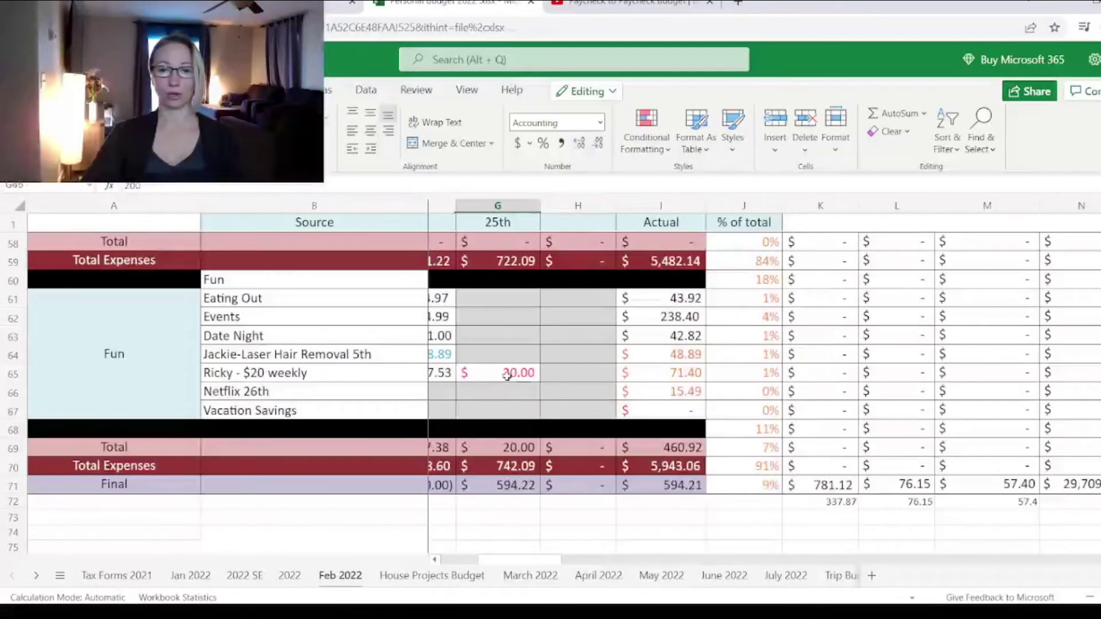
{"action": "left_click", "coordinate": [507, 375]}
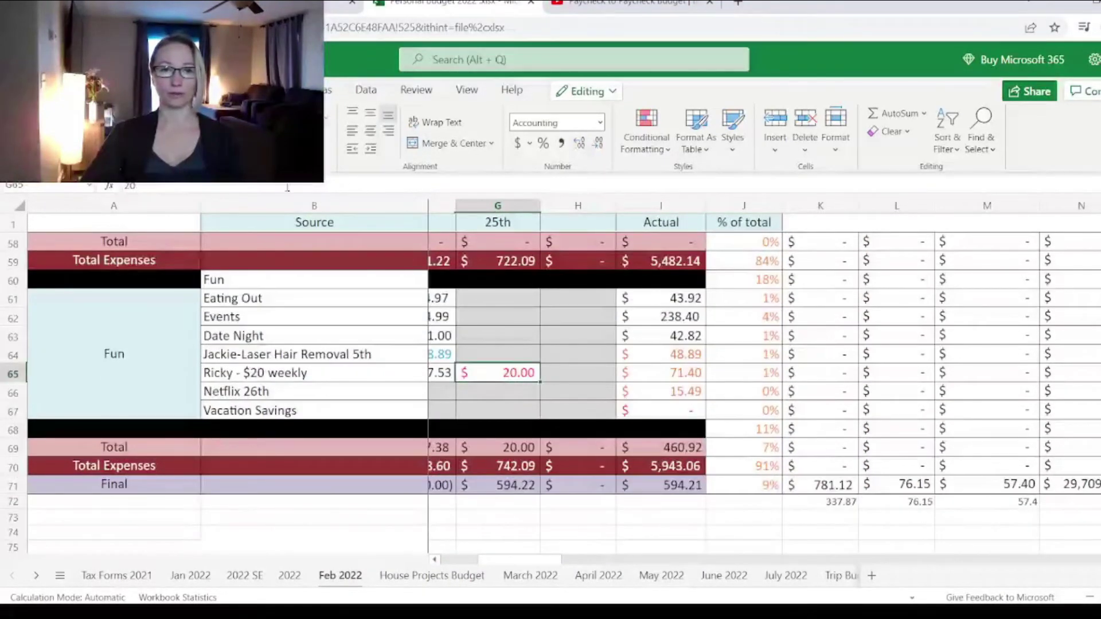
{"action": "left_click", "coordinate": [791, 373]}
{"action": "type", "text": "20"}
{"action": "key", "text": "Up"}
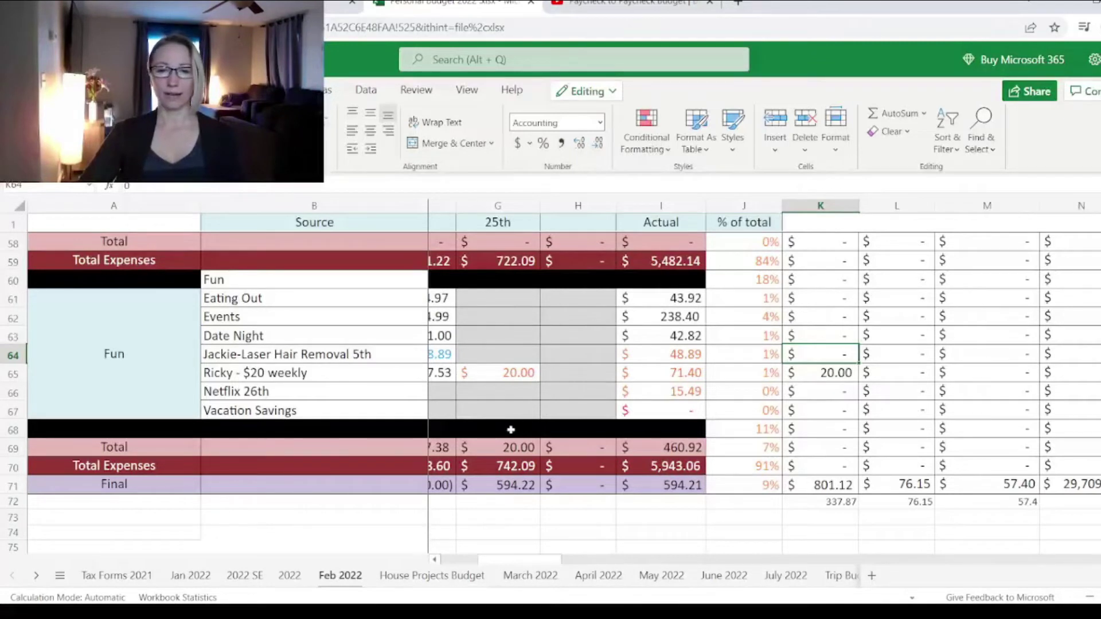
Step: Read the viewer comments on the YouTube budget video and examine the Truck and Teardrop payments in the Feb 2022 budget
{"action": "scroll", "coordinate": [511, 430], "scroll_direction": "up", "scroll_amount": 3}
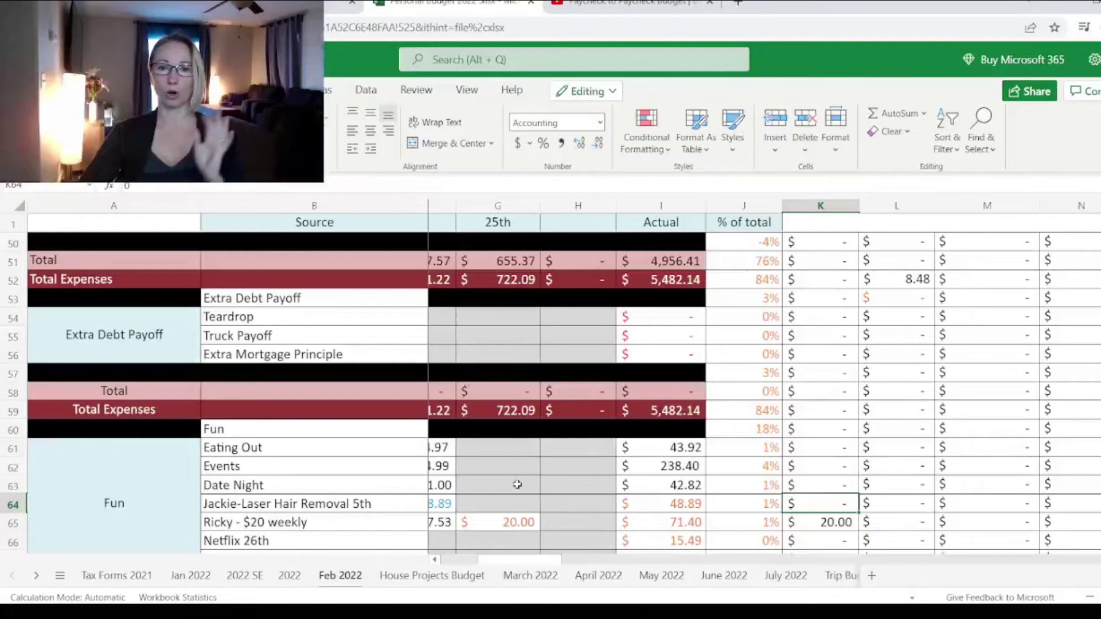
{"action": "scroll", "coordinate": [518, 484], "scroll_direction": "up", "scroll_amount": 3}
{"action": "scroll", "coordinate": [518, 485], "scroll_direction": "up", "scroll_amount": 3}
{"action": "scroll", "coordinate": [518, 484], "scroll_direction": "up", "scroll_amount": 2}
{"action": "left_click_drag", "start_coordinate": [529, 561], "coordinate": [502, 562]}
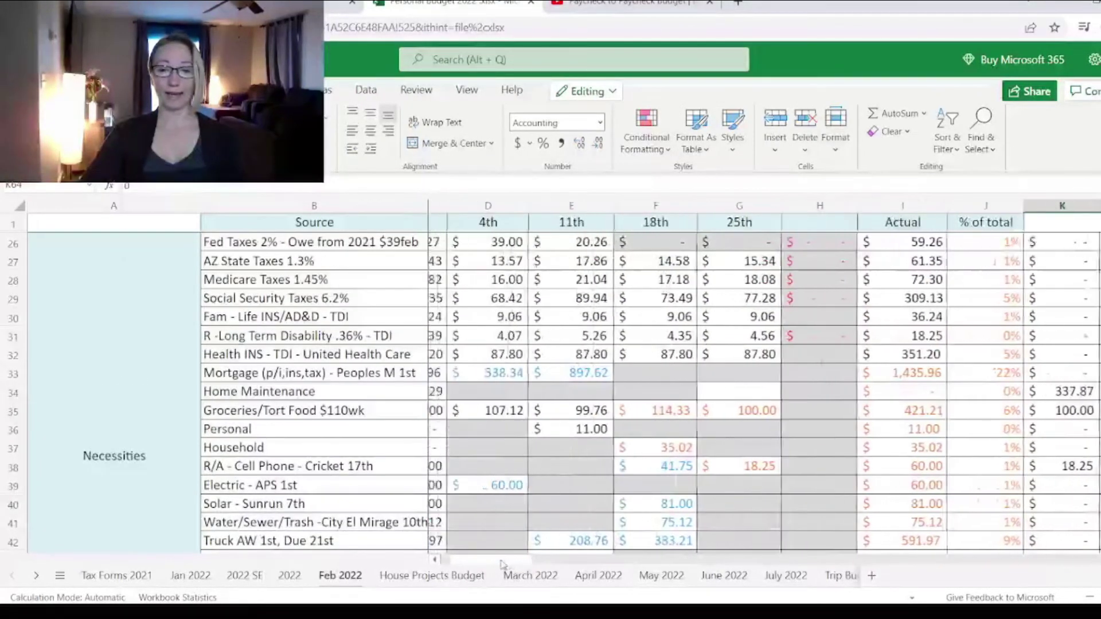
{"action": "scroll", "coordinate": [716, 454], "scroll_direction": "down", "scroll_amount": 5}
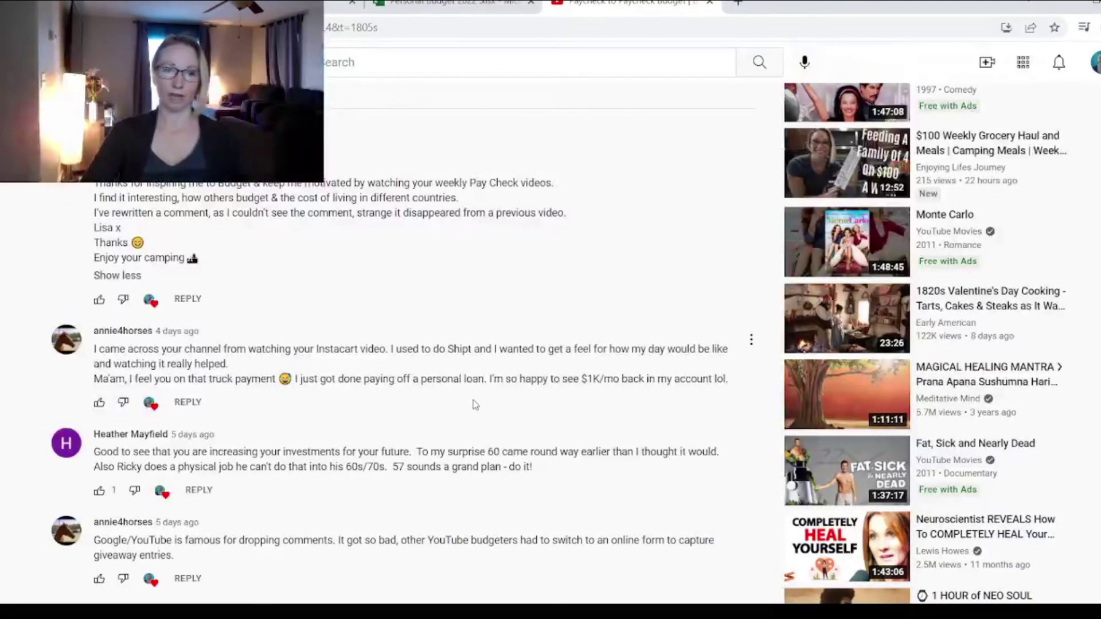
{"action": "left_click", "coordinate": [475, 10]}
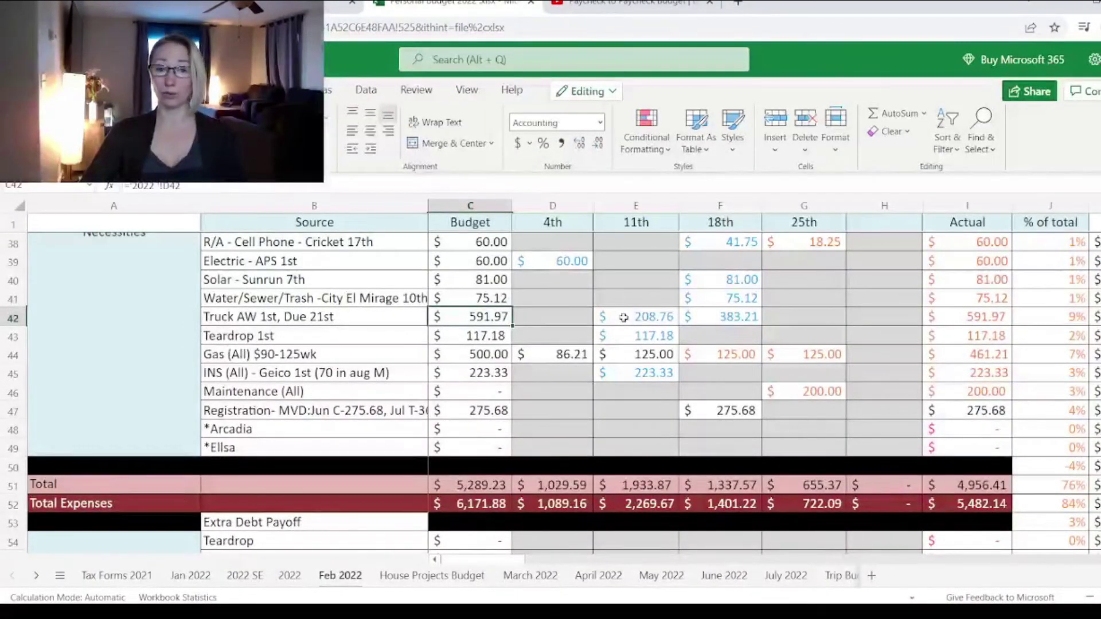
{"action": "key", "text": "Down"}
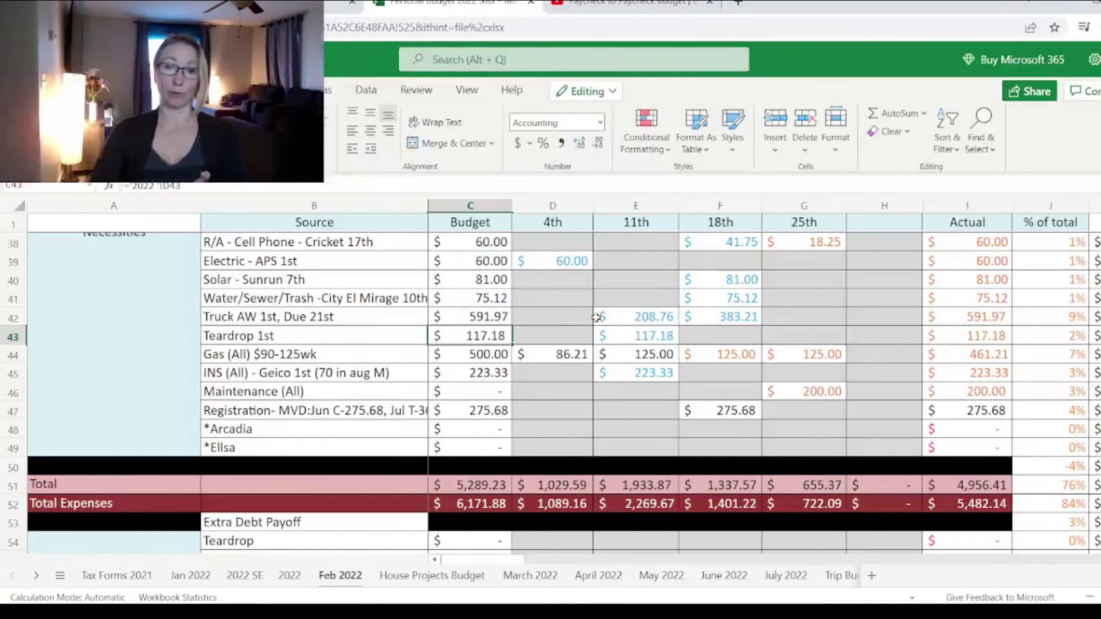
{"action": "left_click", "coordinate": [471, 318]}
{"action": "left_click", "coordinate": [472, 333]}
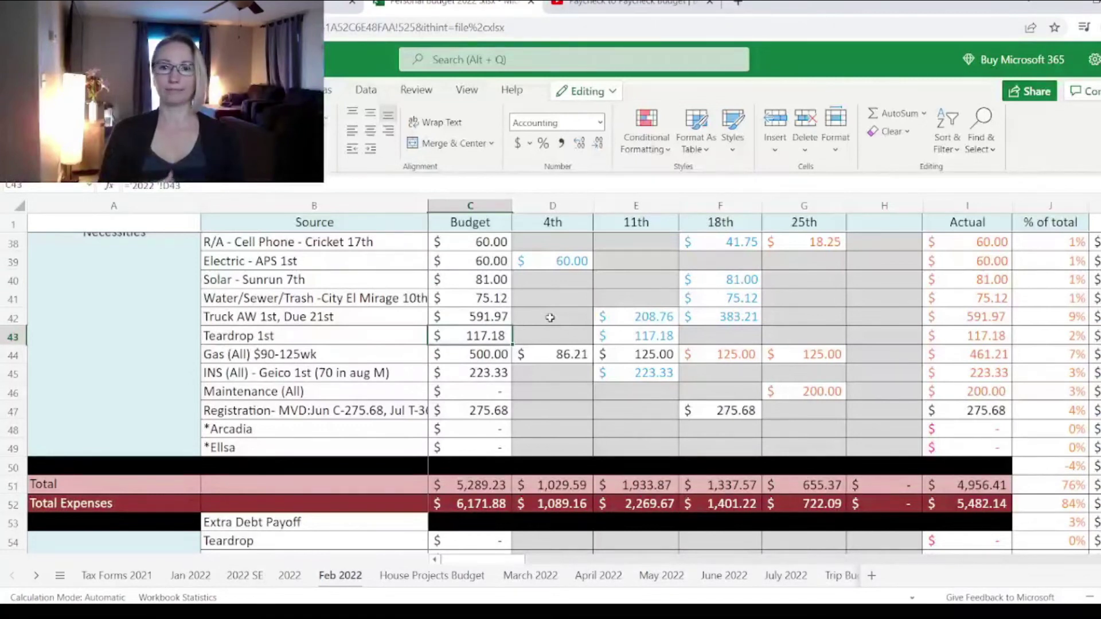
{"action": "left_click", "coordinate": [789, 321]}
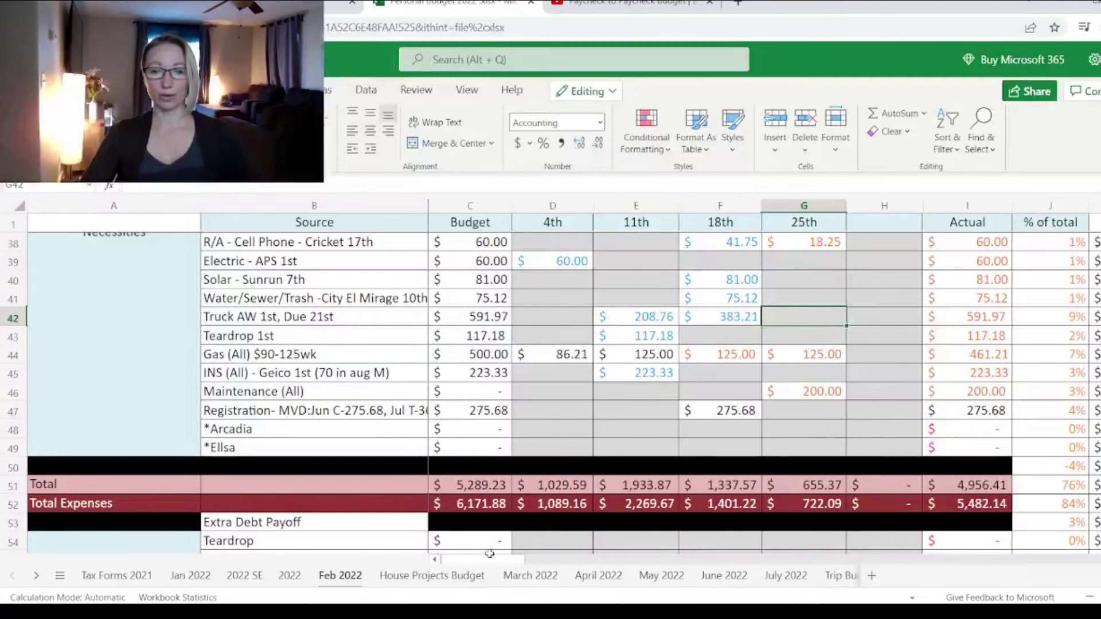
Step: Check the Final balance of the 25th paycheck and enter 460 for Home Maintenance in the 25th column
{"action": "scroll", "coordinate": [780, 411], "scroll_direction": "down", "scroll_amount": 7}
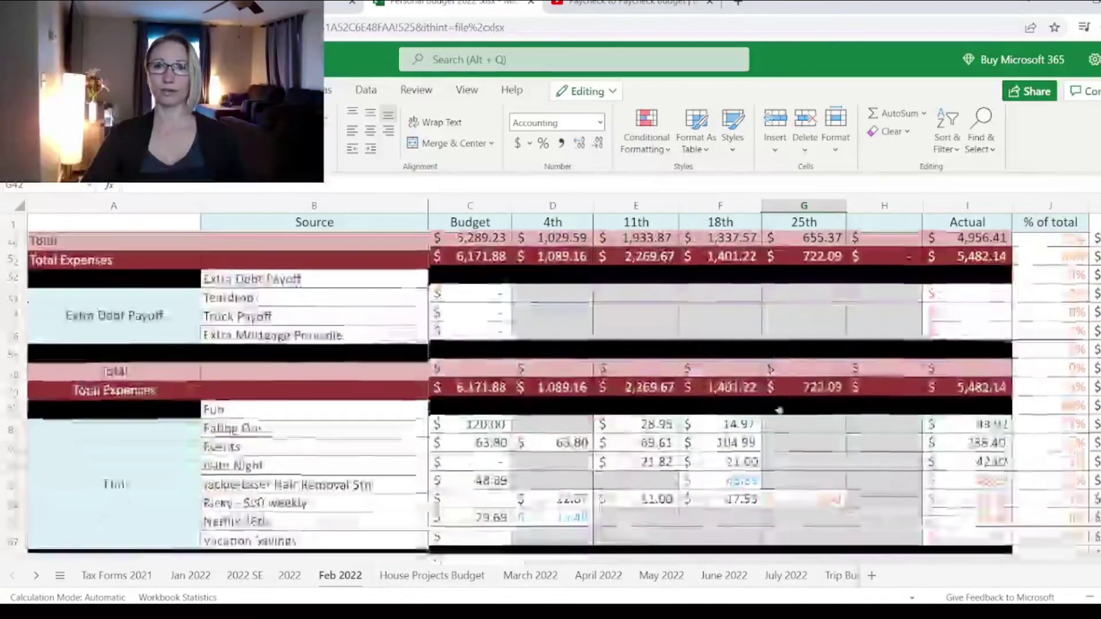
{"action": "left_click", "coordinate": [804, 485]}
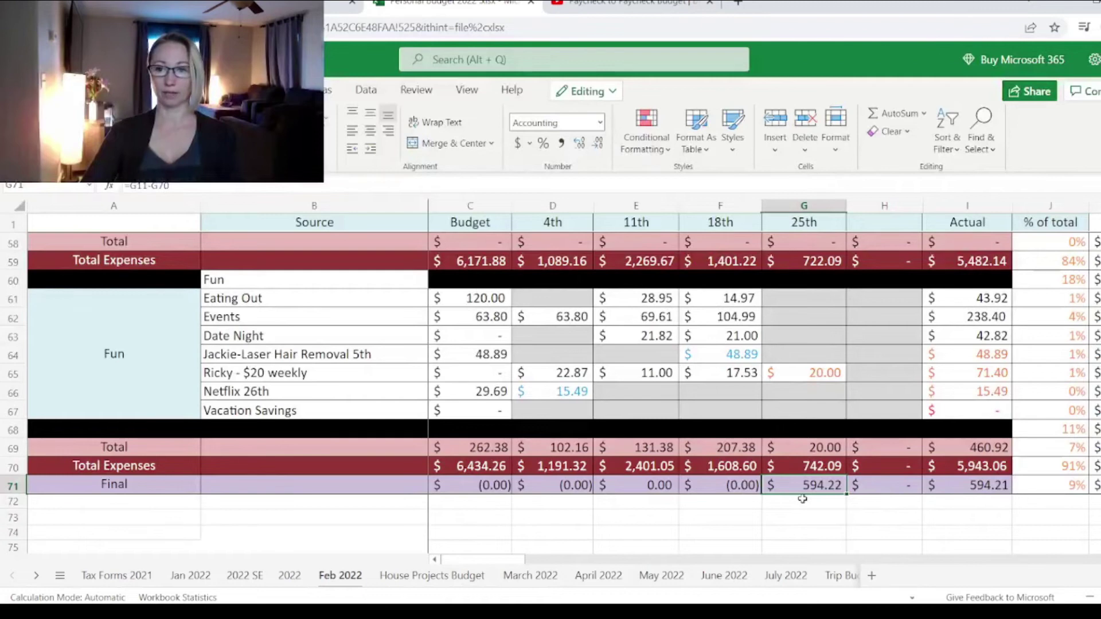
{"action": "scroll", "coordinate": [803, 499], "scroll_direction": "up", "scroll_amount": 2}
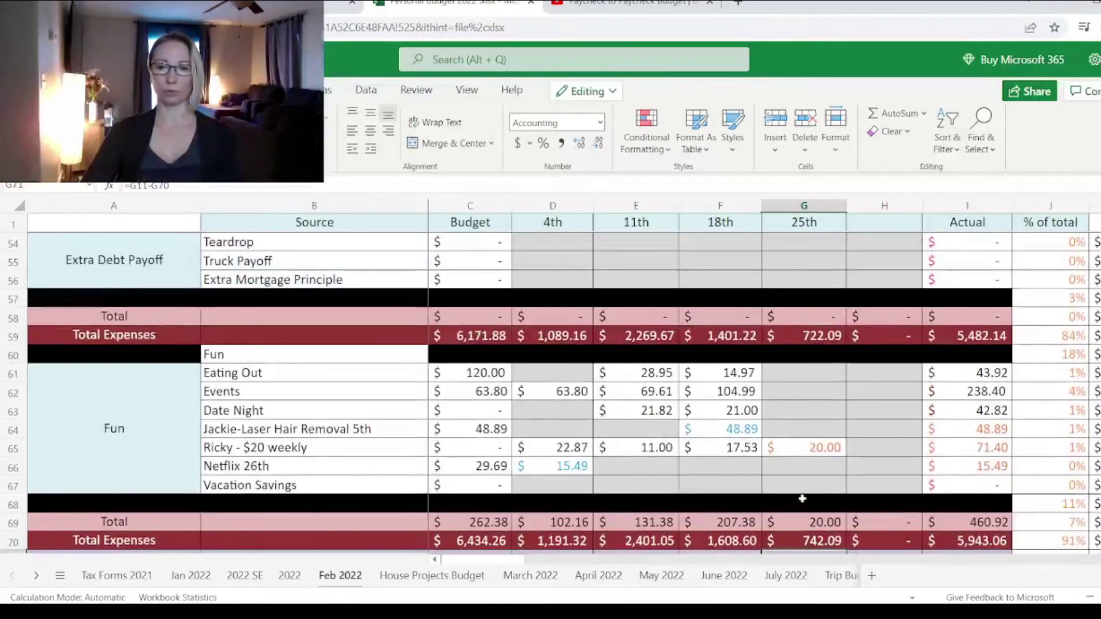
{"action": "scroll", "coordinate": [803, 499], "scroll_direction": "down", "scroll_amount": 2}
{"action": "scroll", "coordinate": [802, 500], "scroll_direction": "up", "scroll_amount": 10}
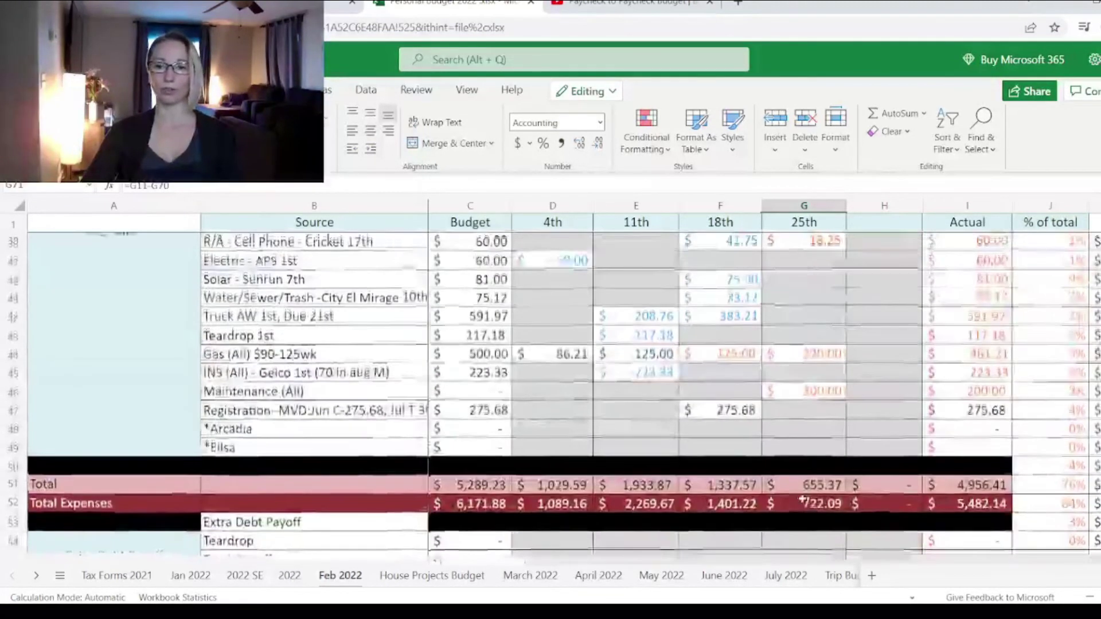
{"action": "scroll", "coordinate": [802, 500], "scroll_direction": "up", "scroll_amount": 4}
{"action": "left_click", "coordinate": [804, 316]}
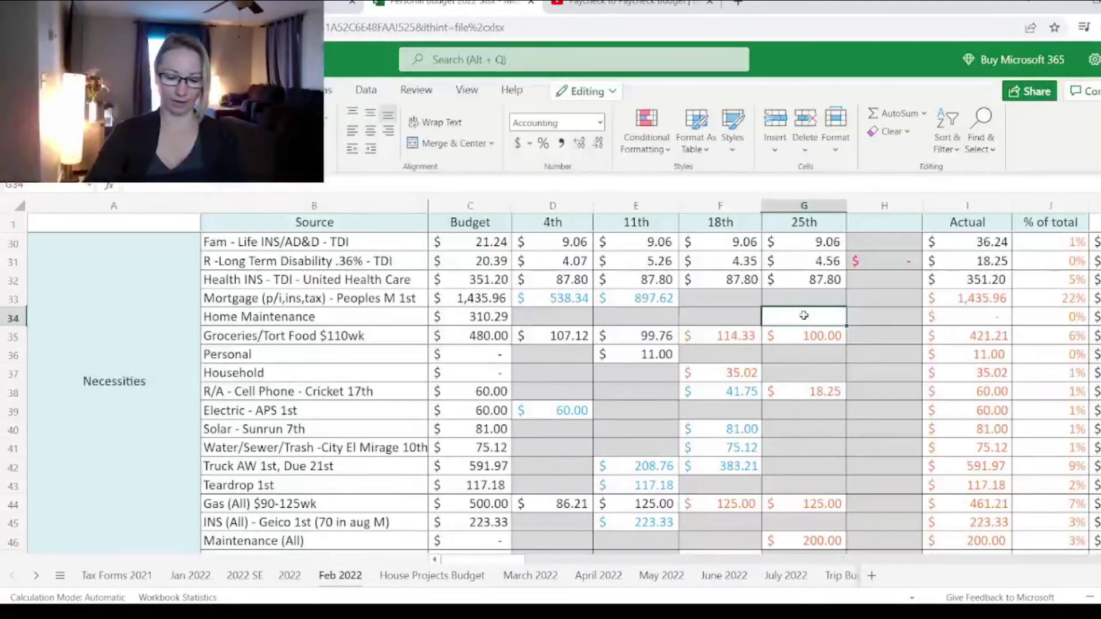
{"action": "type", "text": "460"}
{"action": "key", "text": "Up"}
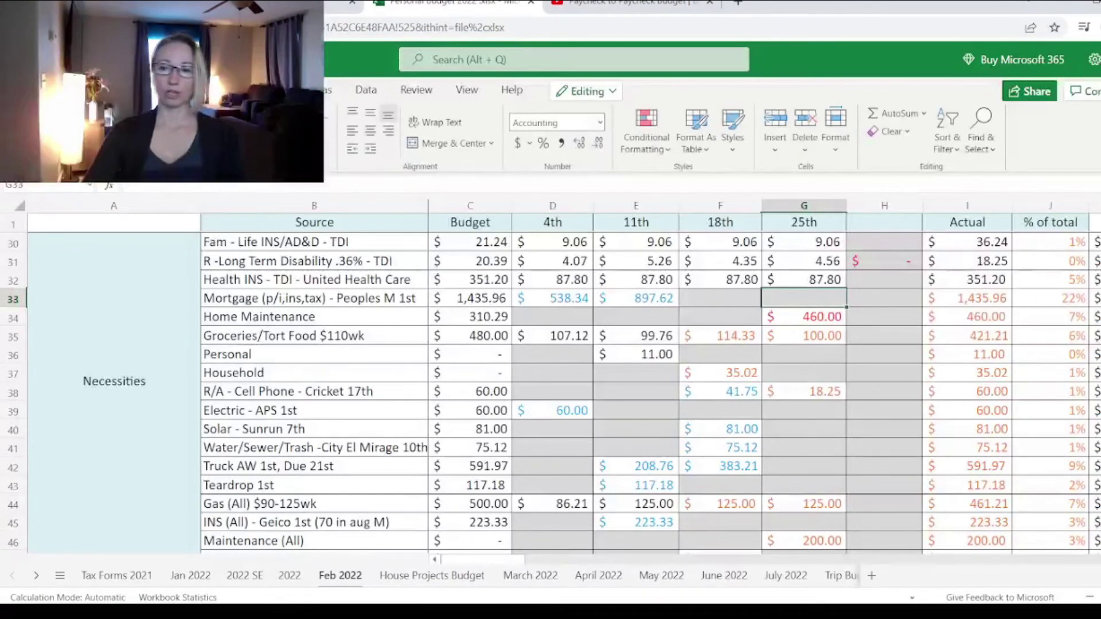
Step: Set Home Maintenance in the Income account column (K) to 797.87 and colour its amount for the 25th orange
{"action": "left_click", "coordinate": [809, 317]}
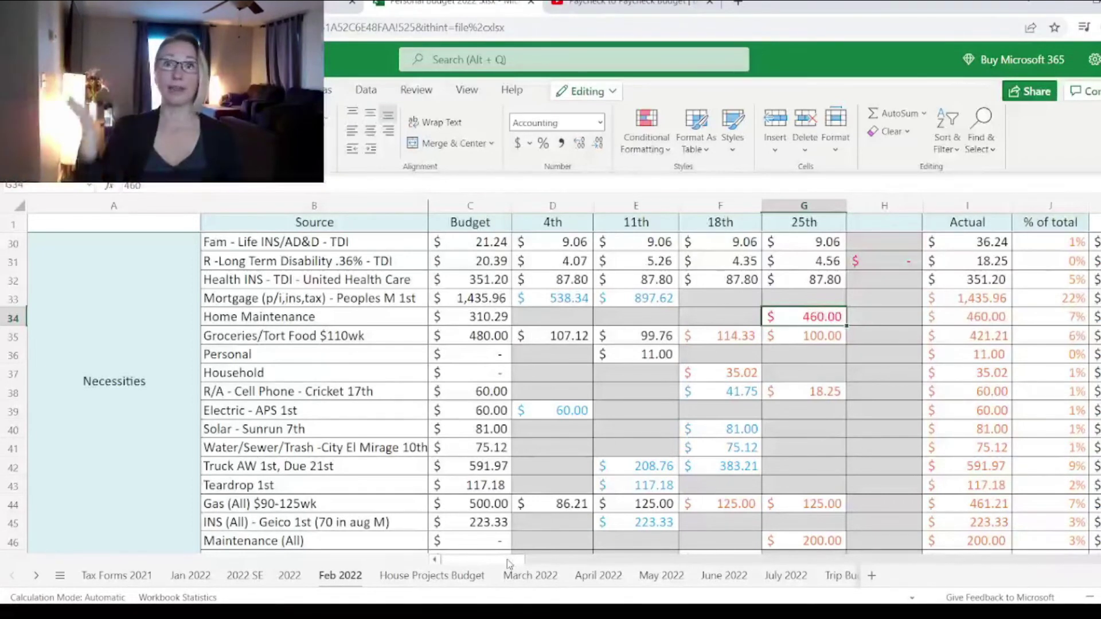
{"action": "left_click_drag", "start_coordinate": [510, 564], "coordinate": [532, 565]}
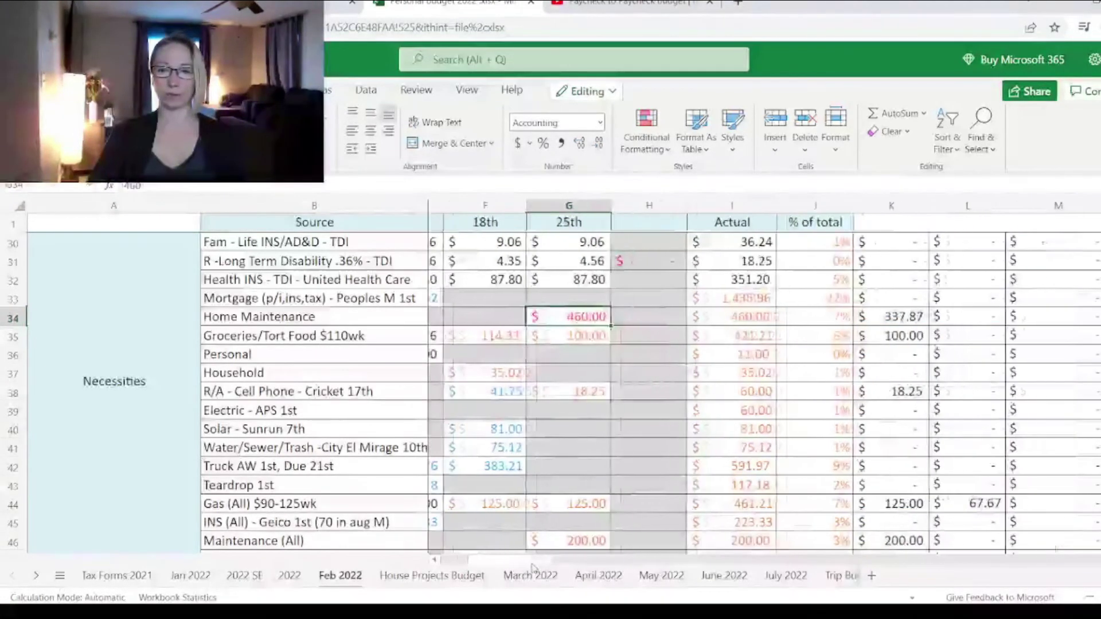
{"action": "left_click", "coordinate": [878, 314]}
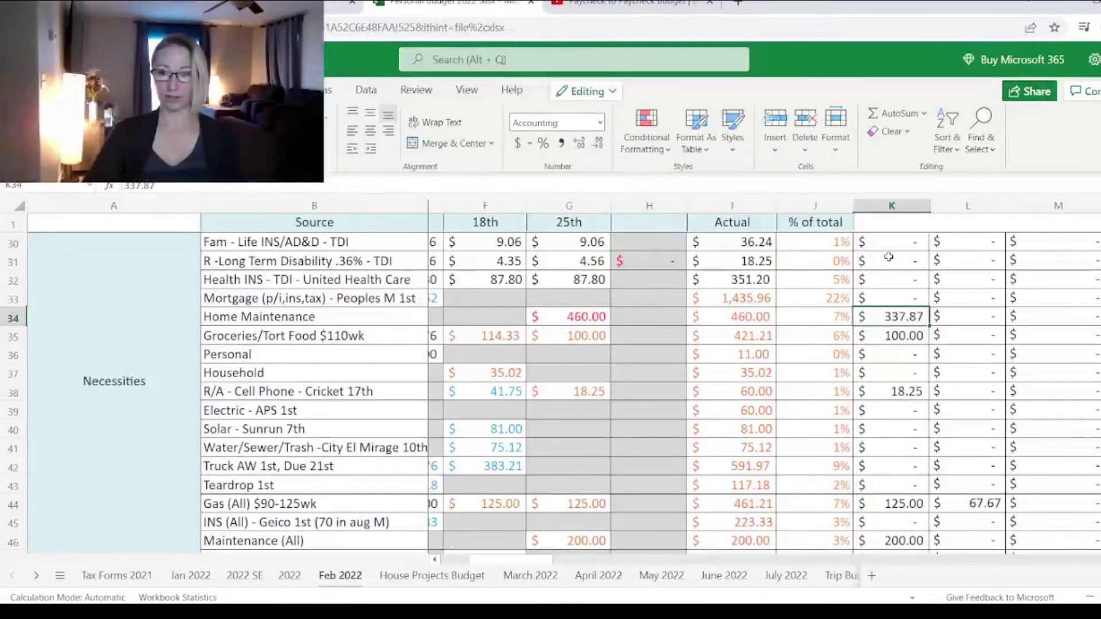
{"action": "type", "text": "797."}
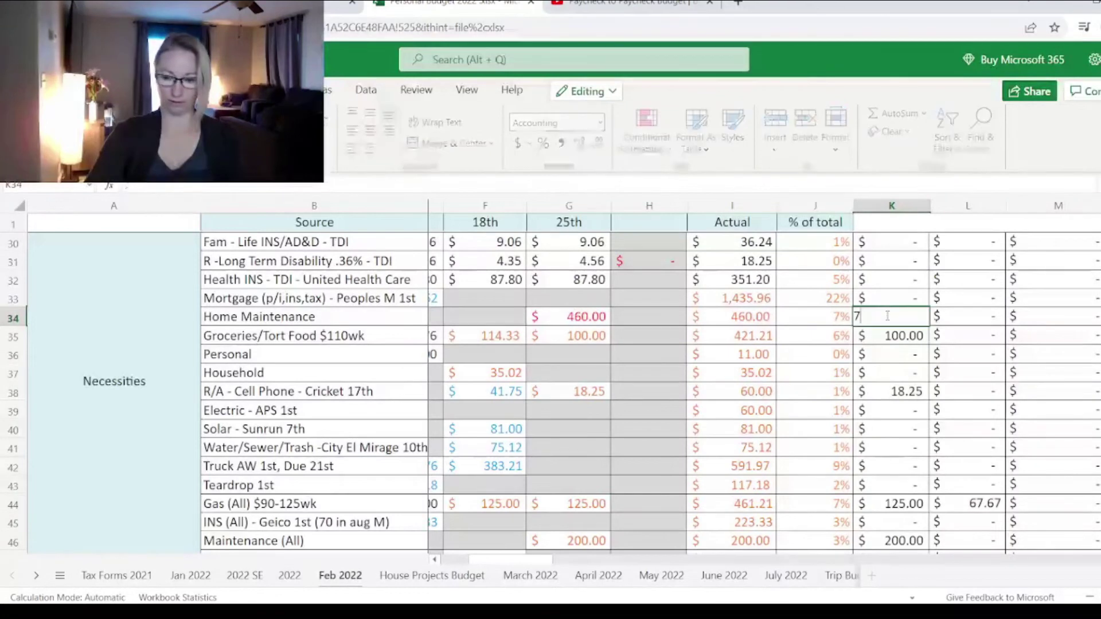
{"action": "type", "text": "87"}
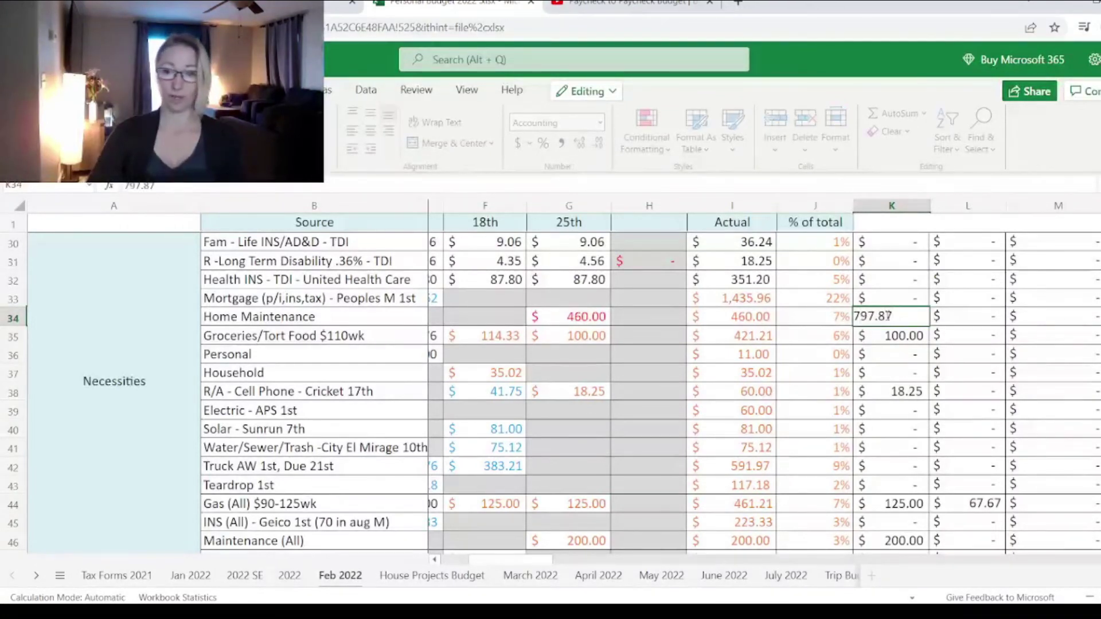
{"action": "left_click", "coordinate": [596, 316]}
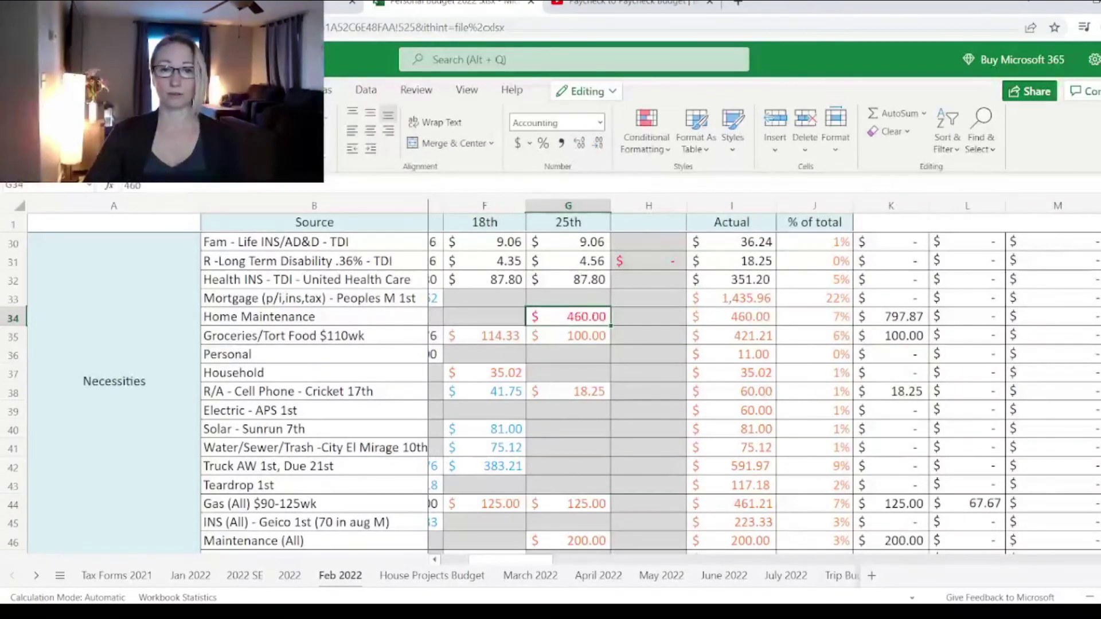
{"action": "left_click", "coordinate": [542, 296]}
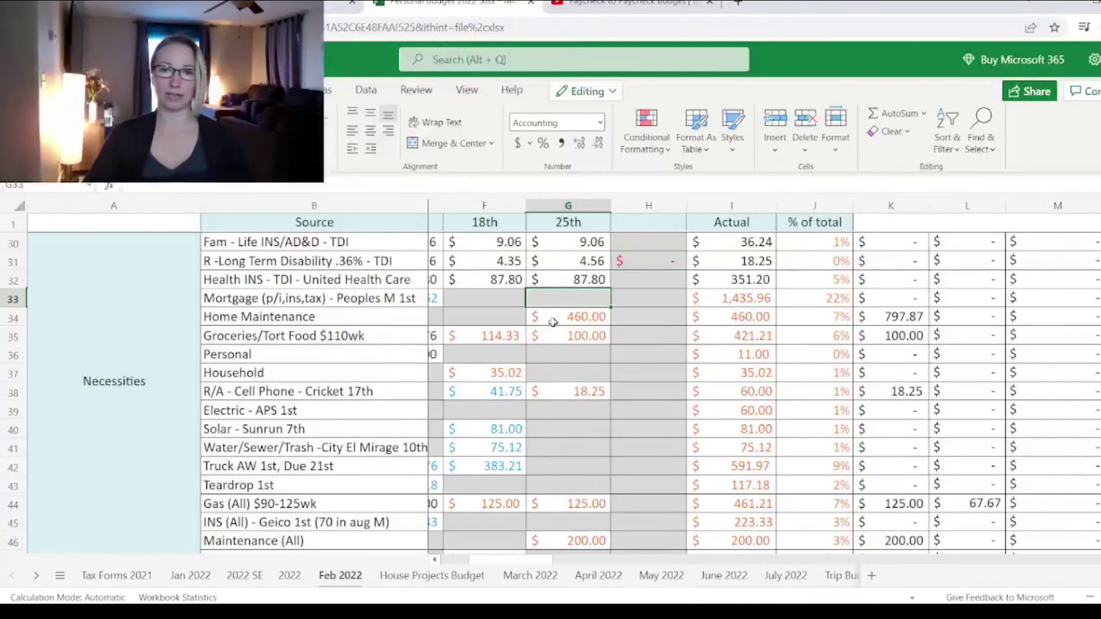
{"action": "left_click", "coordinate": [553, 317]}
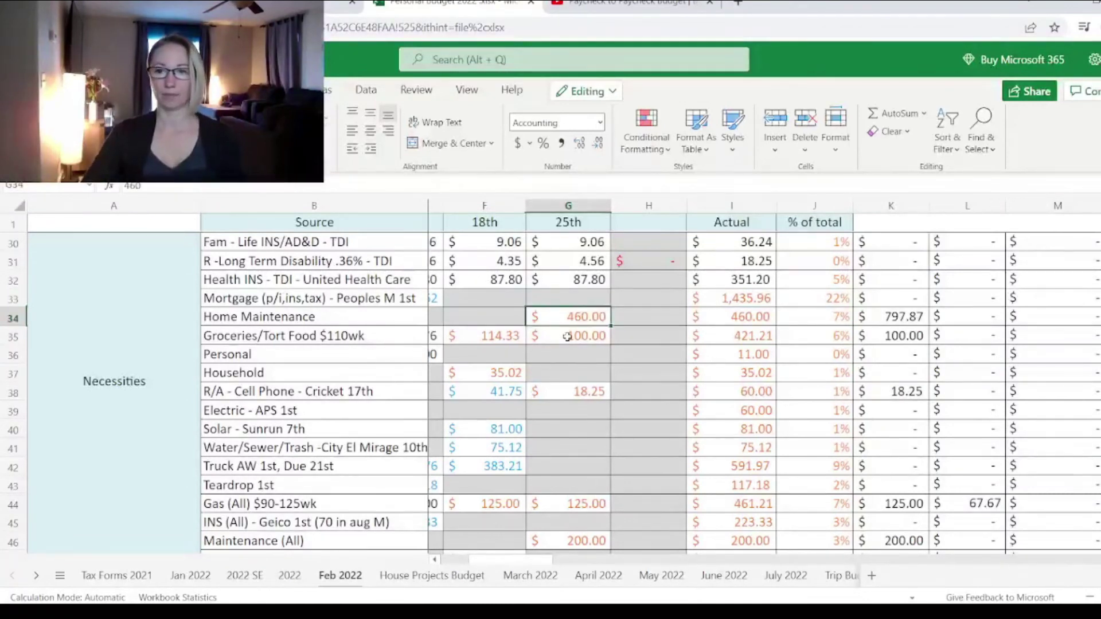
Step: Enter 134.22 for Longterm Savings in the 25th and Income account columns, and colour its 25th and Actual amounts orange
{"action": "scroll", "coordinate": [566, 335], "scroll_direction": "down", "scroll_amount": 2}
{"action": "scroll", "coordinate": [568, 337], "scroll_direction": "down", "scroll_amount": 8}
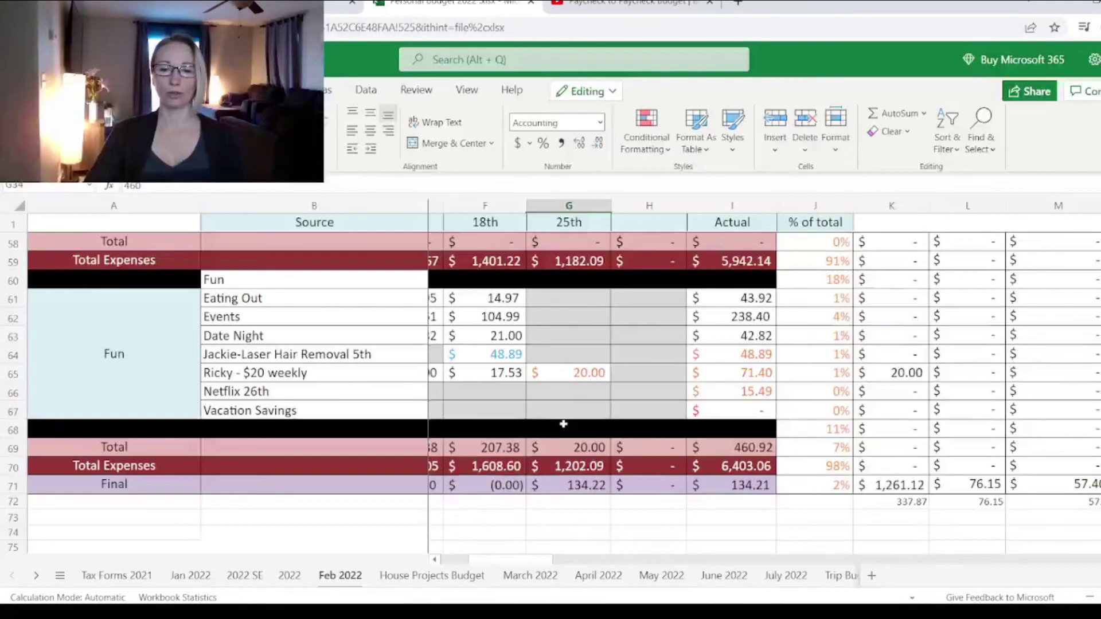
{"action": "scroll", "coordinate": [564, 425], "scroll_direction": "up", "scroll_amount": 13}
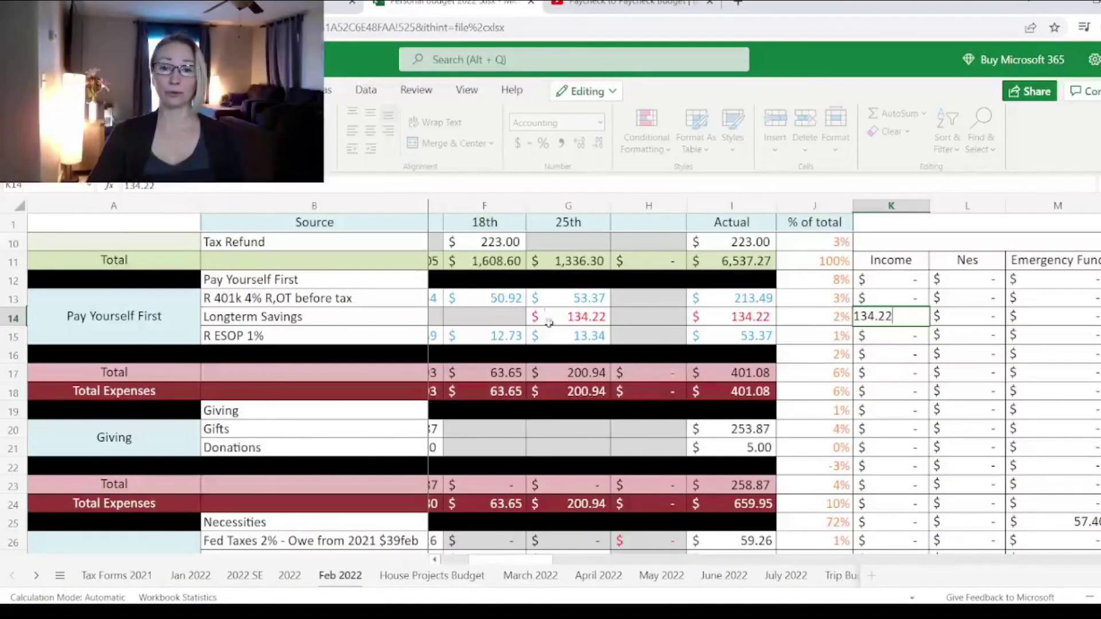
{"action": "left_click", "coordinate": [557, 317]}
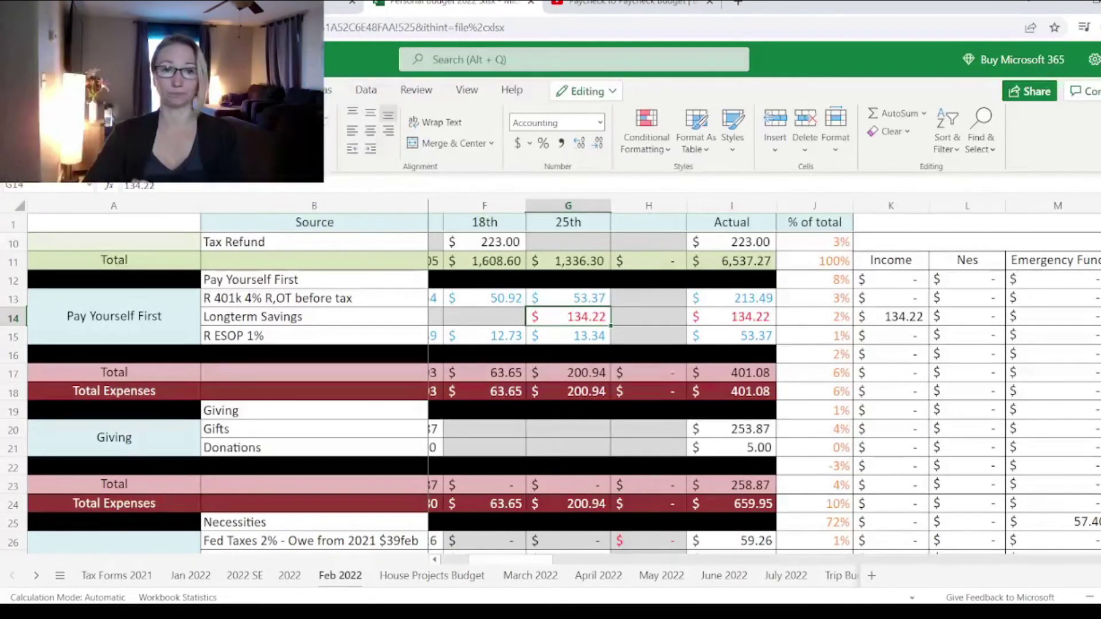
{"action": "left_click", "coordinate": [728, 318]}
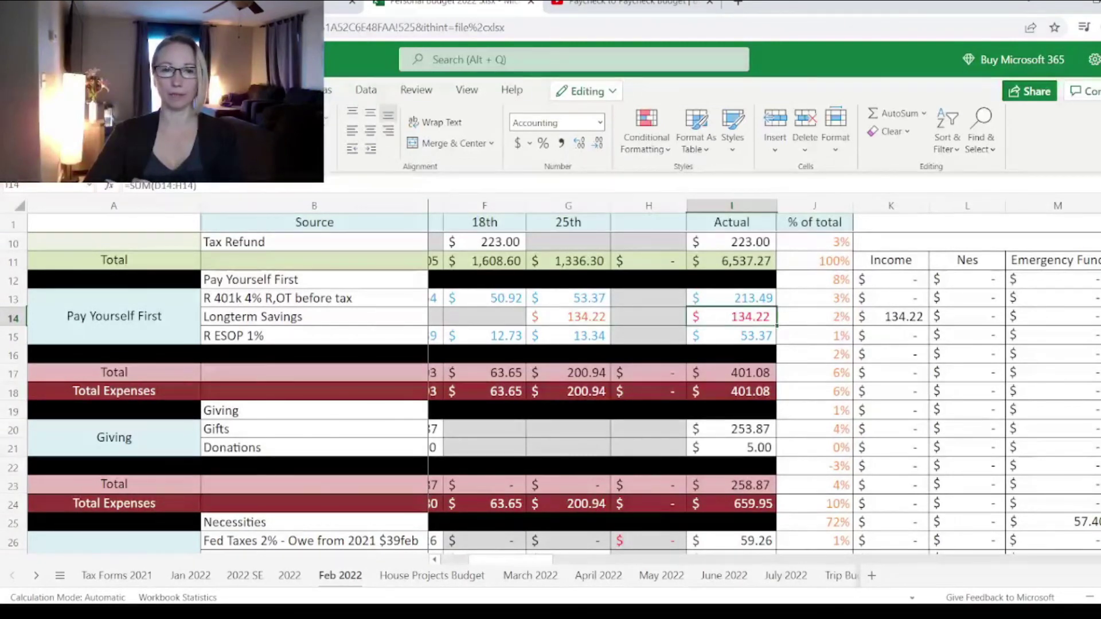
{"action": "left_click", "coordinate": [585, 319]}
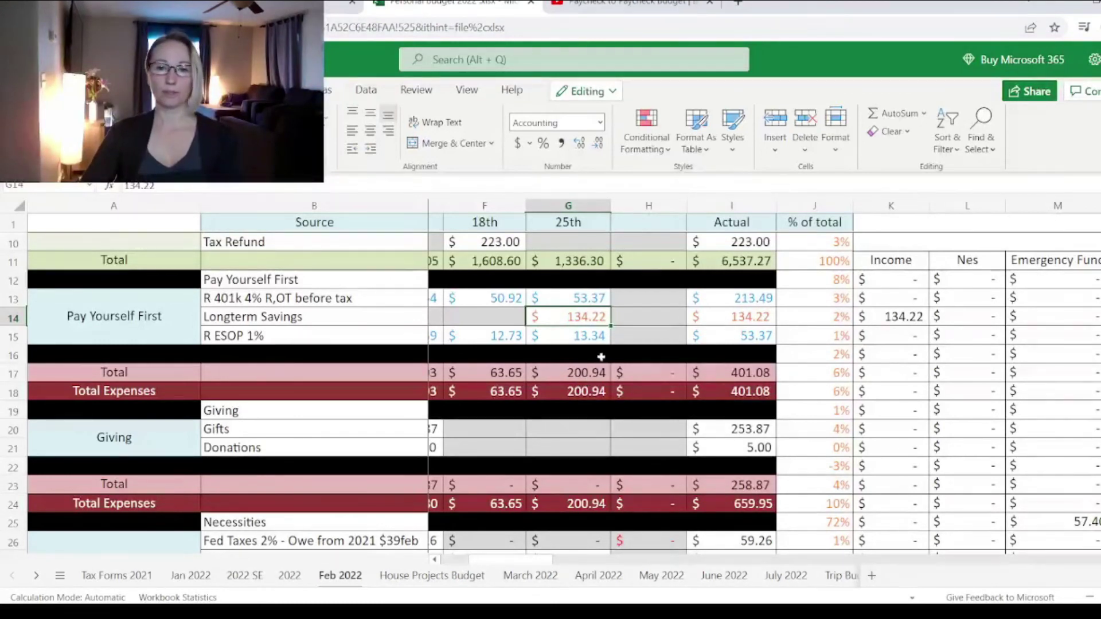
Step: Reduce Longterm Savings in the Income account column (K) to 132.22 and select the 25th's bank interest amount
{"action": "scroll", "coordinate": [586, 384], "scroll_direction": "up", "scroll_amount": 1}
{"action": "scroll", "coordinate": [585, 389], "scroll_direction": "up", "scroll_amount": 2}
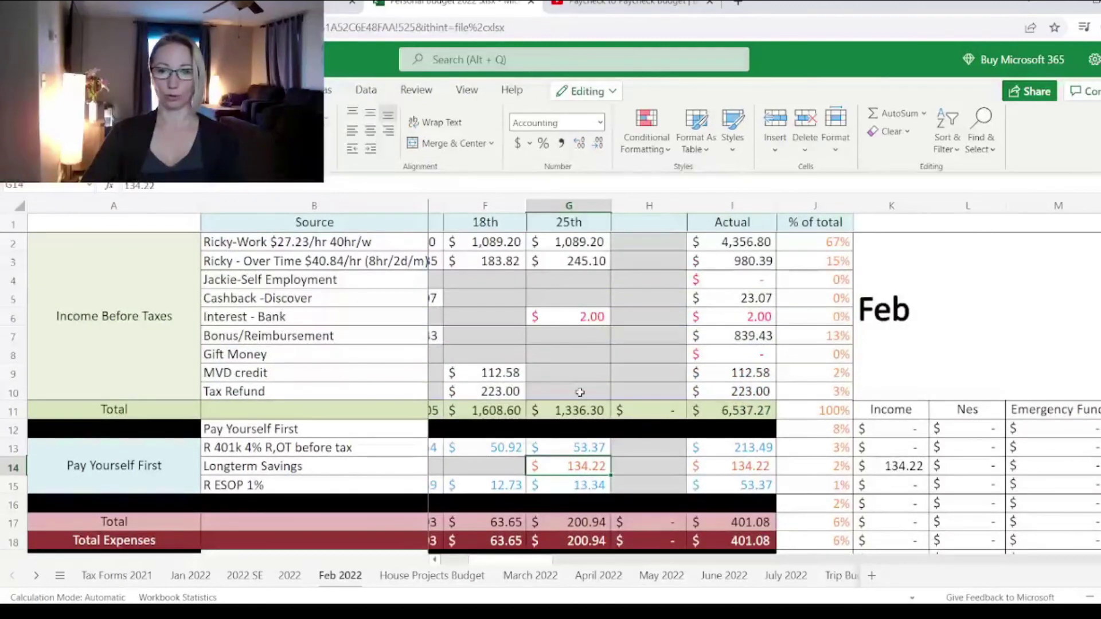
{"action": "left_click", "coordinate": [883, 466]}
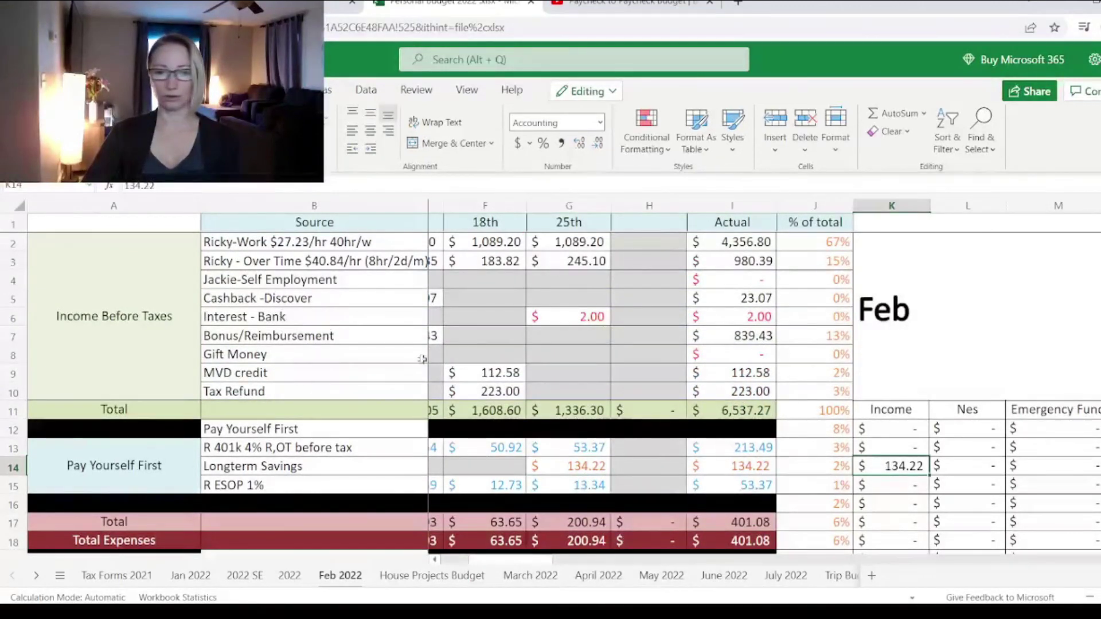
{"action": "left_click", "coordinate": [574, 317]}
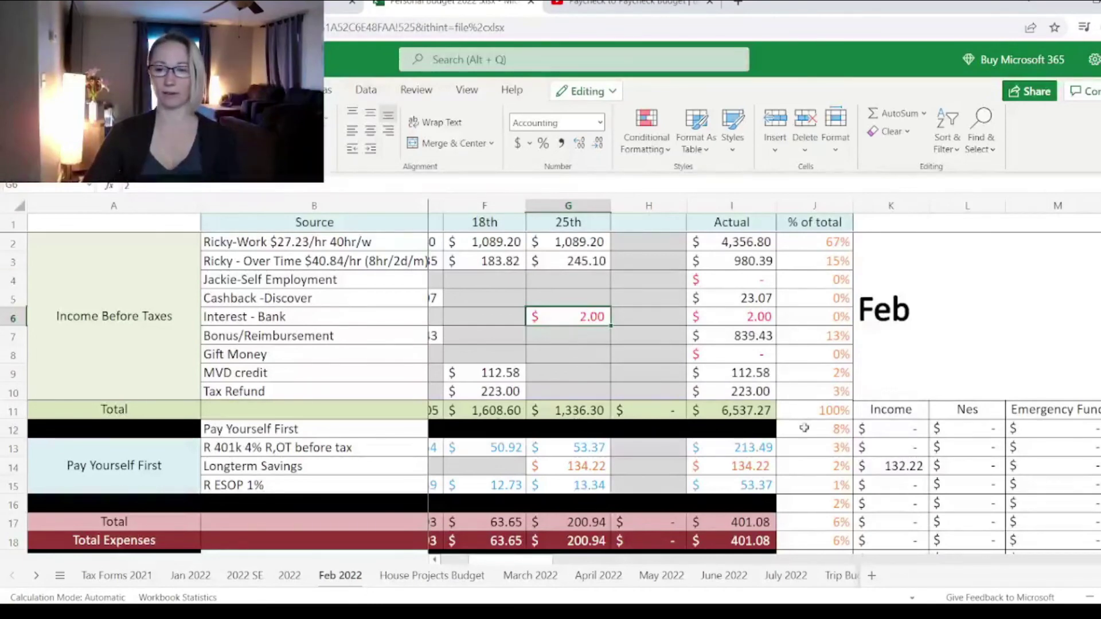
Step: Compare the Income account column's Final total in row 71 with the reference balance beneath it
{"action": "scroll", "coordinate": [806, 415], "scroll_direction": "down", "scroll_amount": 10}
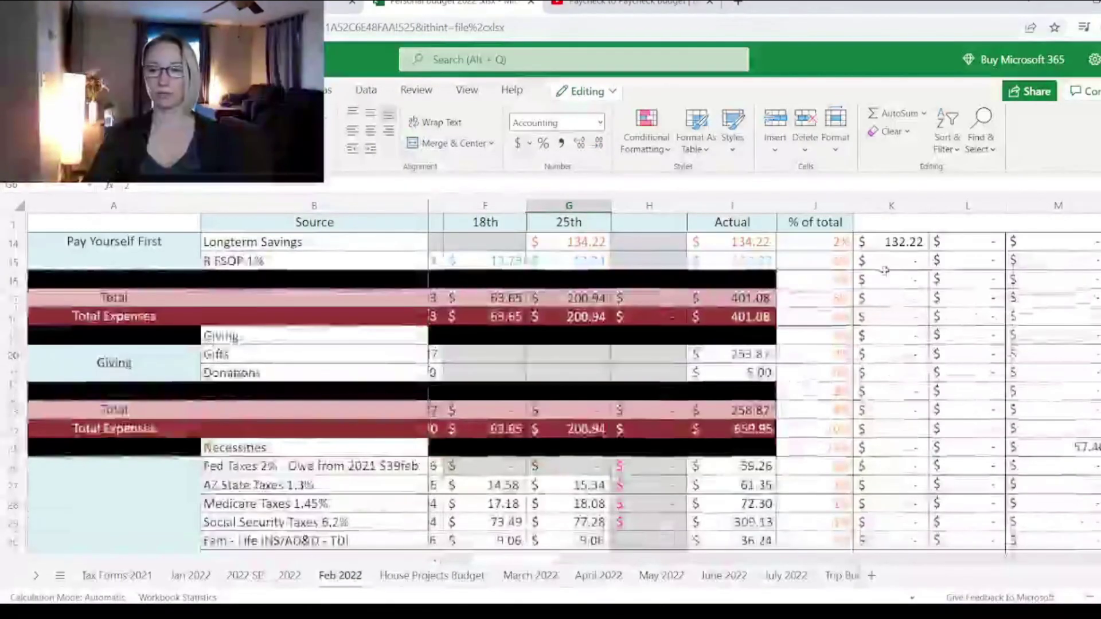
{"action": "scroll", "coordinate": [895, 304], "scroll_direction": "down", "scroll_amount": 15}
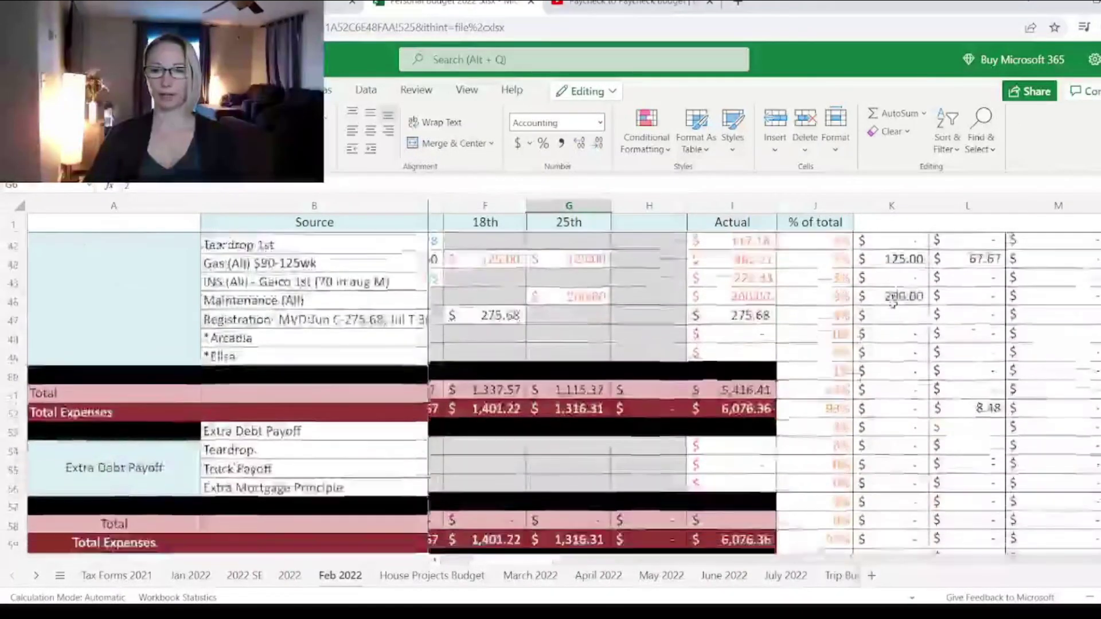
{"action": "scroll", "coordinate": [888, 334], "scroll_direction": "down", "scroll_amount": 3}
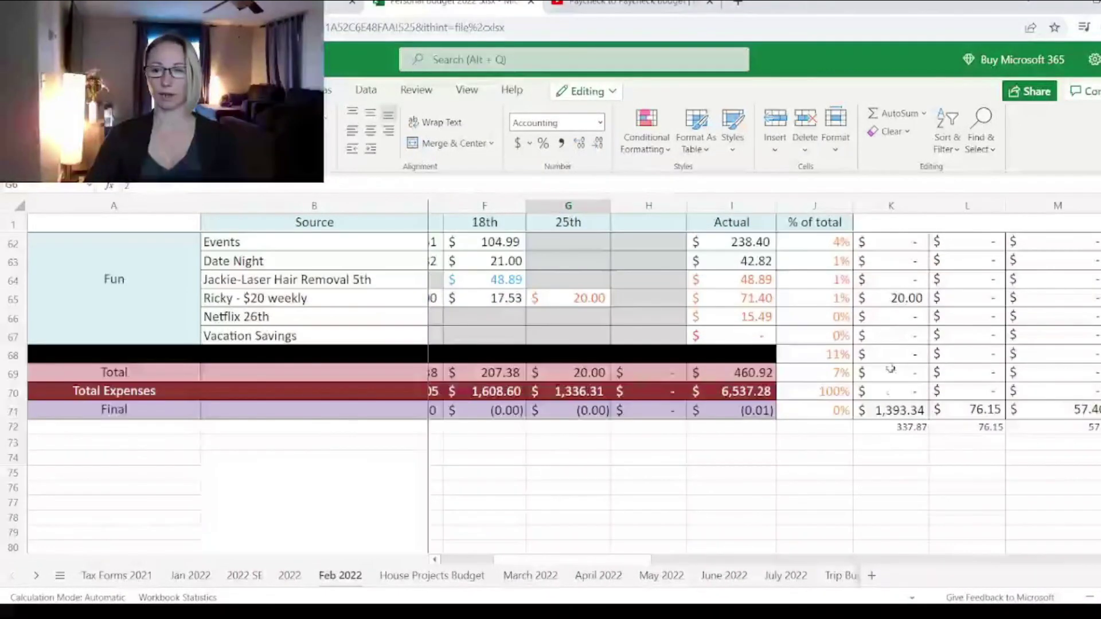
{"action": "left_click", "coordinate": [888, 427]}
{"action": "left_click", "coordinate": [884, 411]}
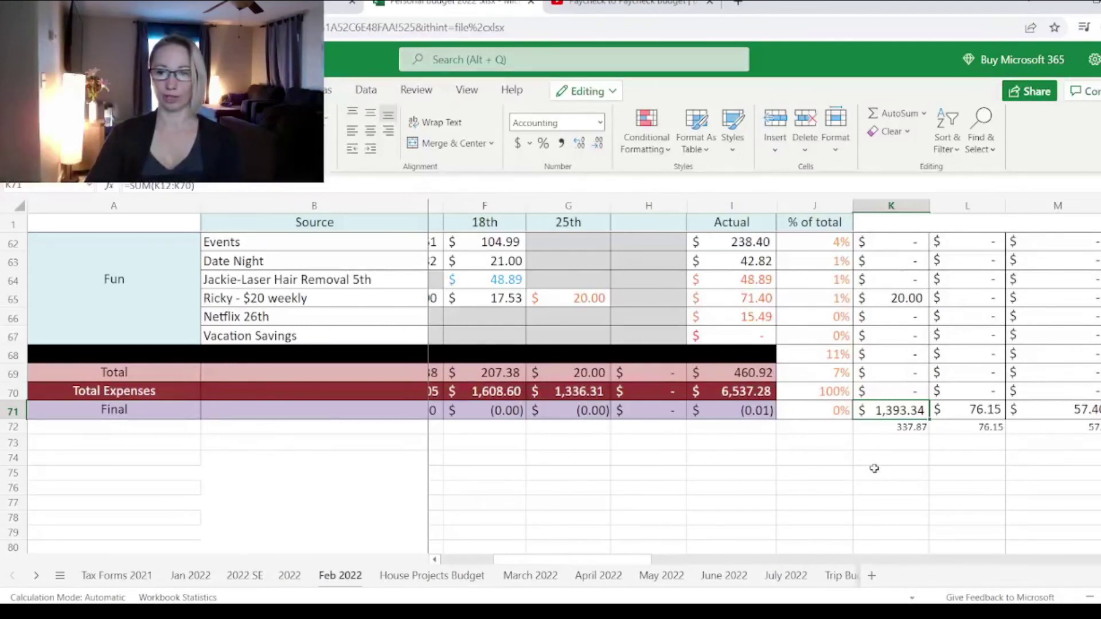
Step: Examine the account columns from Income to Card, following the Card column's entries and notes down to the Final row
{"action": "left_click_drag", "start_coordinate": [606, 561], "coordinate": [665, 560]}
{"action": "scroll", "coordinate": [691, 514], "scroll_direction": "up", "scroll_amount": 15}
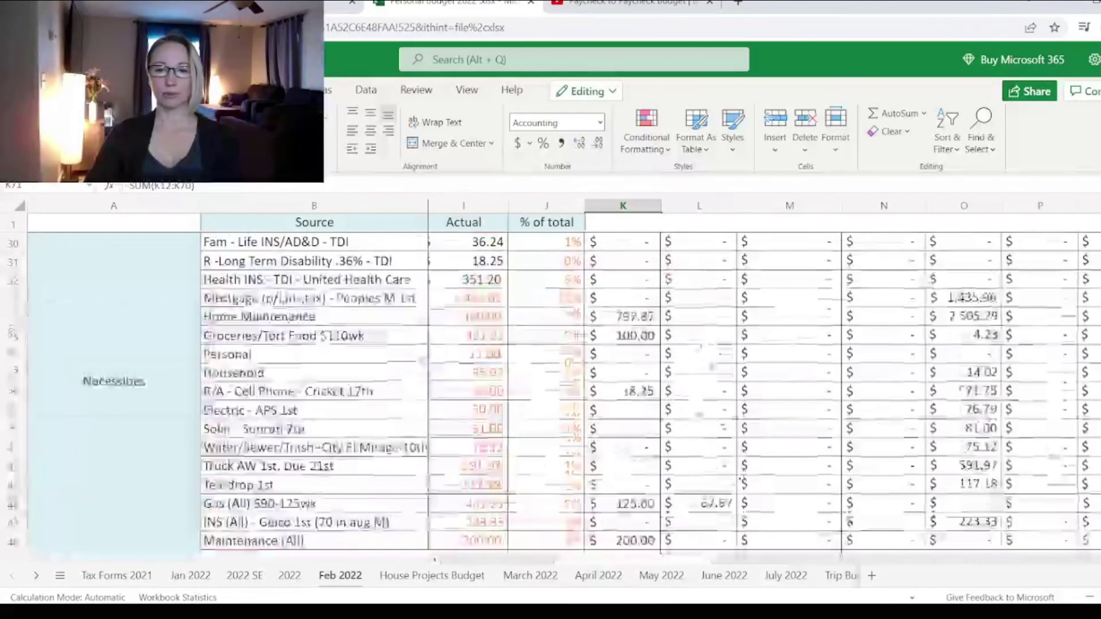
{"action": "scroll", "coordinate": [706, 434], "scroll_direction": "up", "scroll_amount": 5}
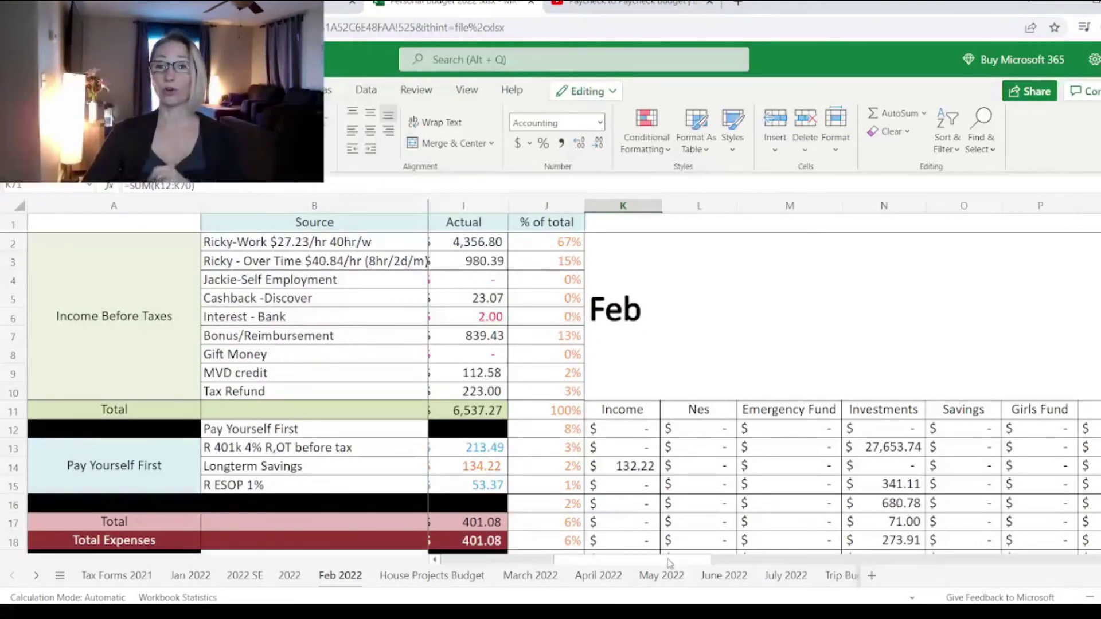
{"action": "left_click_drag", "start_coordinate": [670, 563], "coordinate": [724, 563]}
{"action": "left_click", "coordinate": [866, 411]}
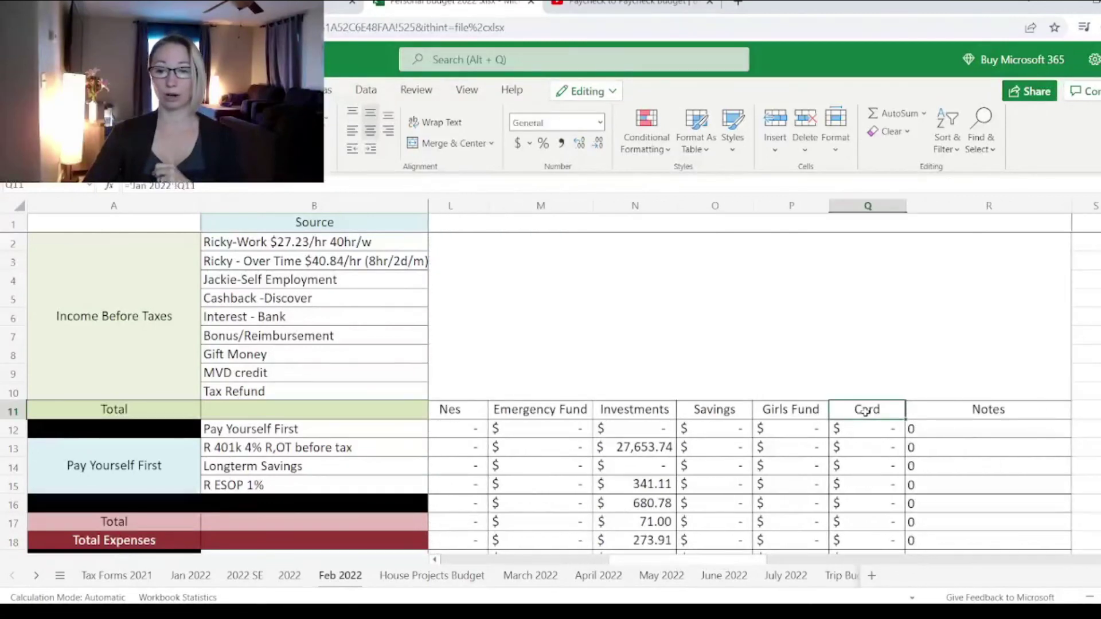
{"action": "scroll", "coordinate": [869, 425], "scroll_direction": "down", "scroll_amount": 6}
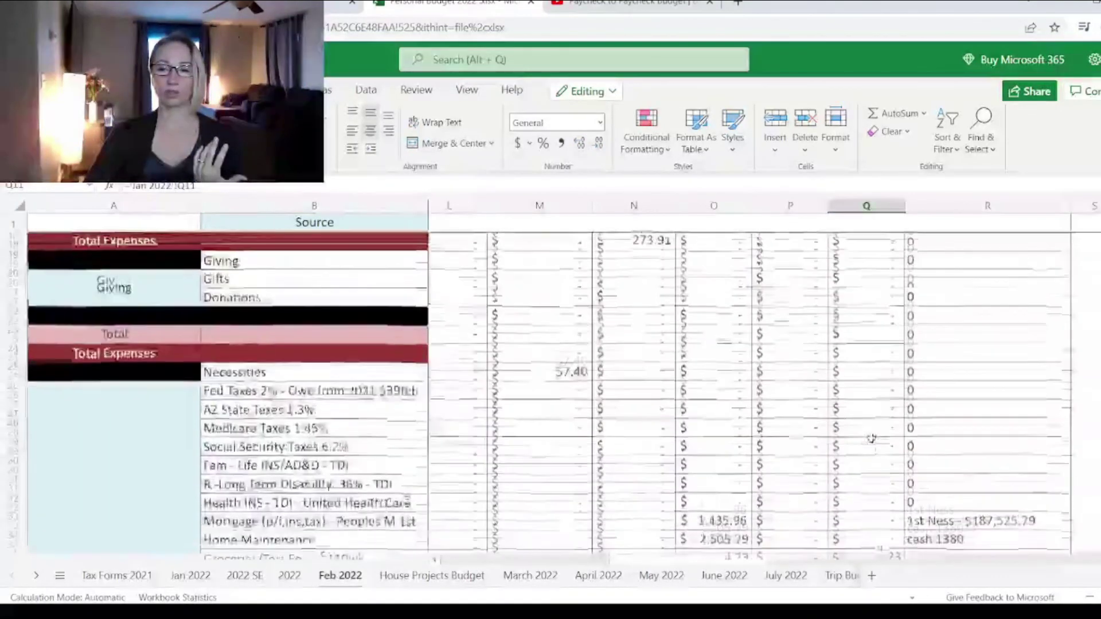
{"action": "scroll", "coordinate": [871, 438], "scroll_direction": "down", "scroll_amount": 4}
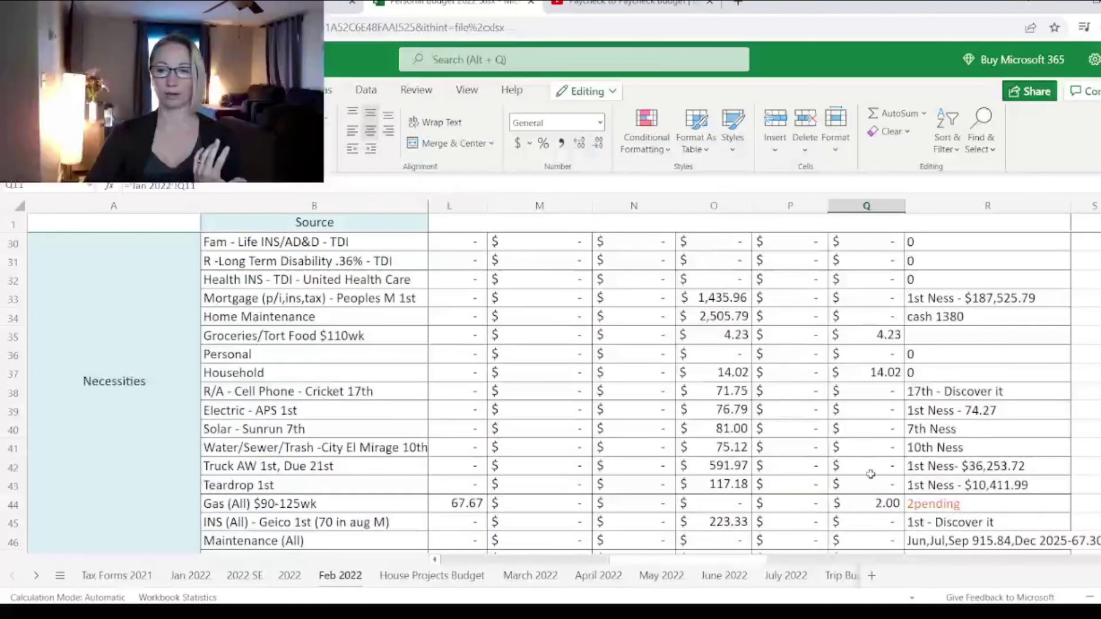
{"action": "scroll", "coordinate": [871, 474], "scroll_direction": "down", "scroll_amount": 4}
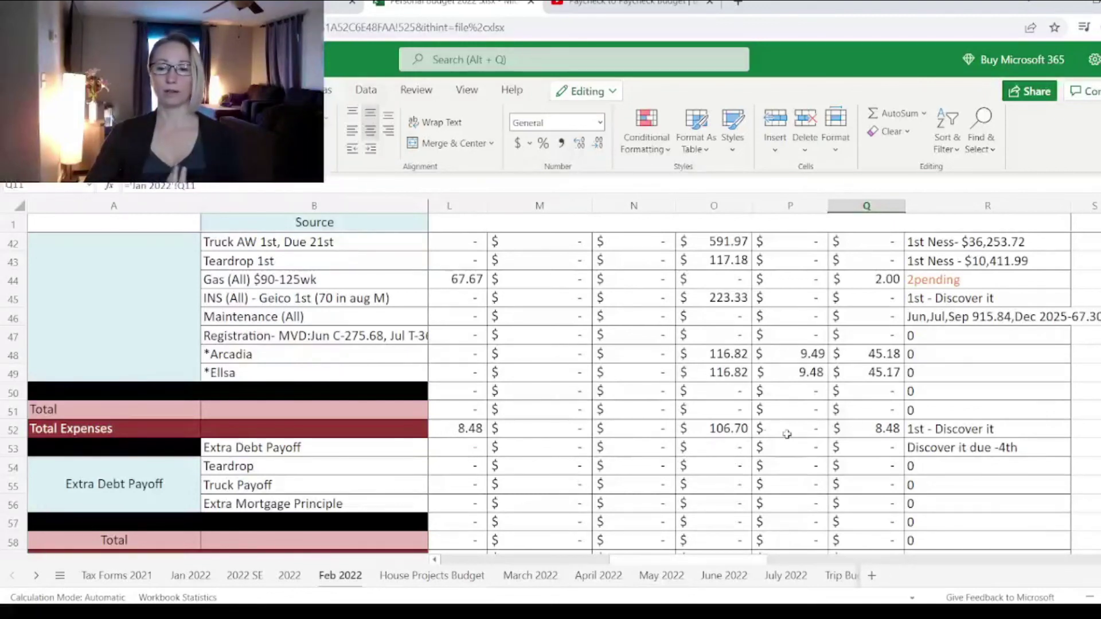
{"action": "scroll", "coordinate": [855, 419], "scroll_direction": "down", "scroll_amount": 4}
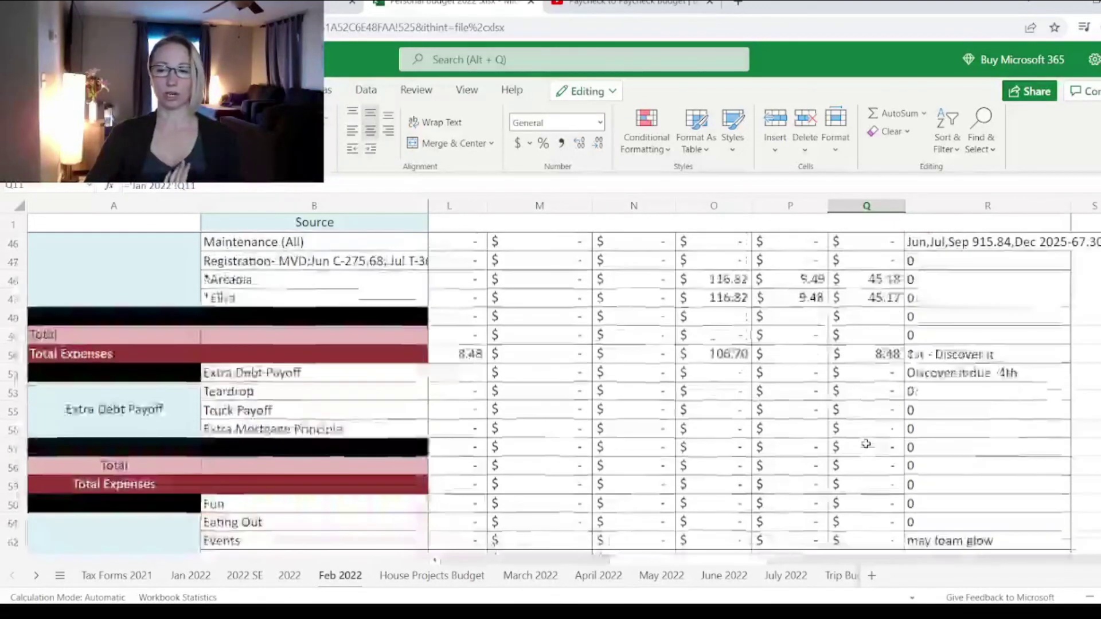
{"action": "scroll", "coordinate": [866, 444], "scroll_direction": "down", "scroll_amount": 2}
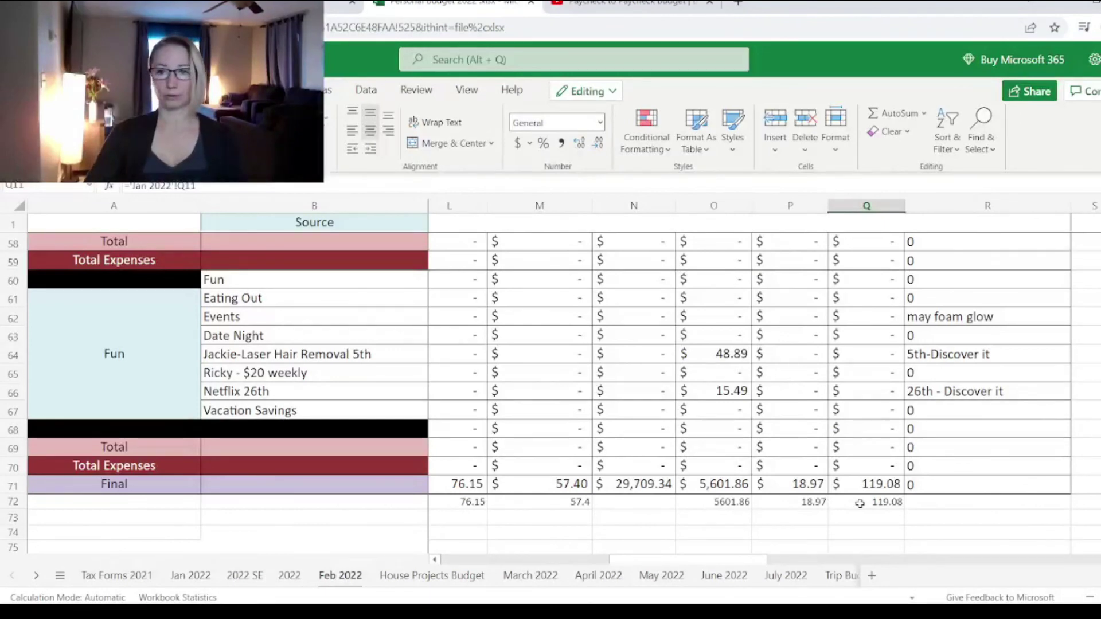
{"action": "scroll", "coordinate": [858, 500], "scroll_direction": "up", "scroll_amount": 4}
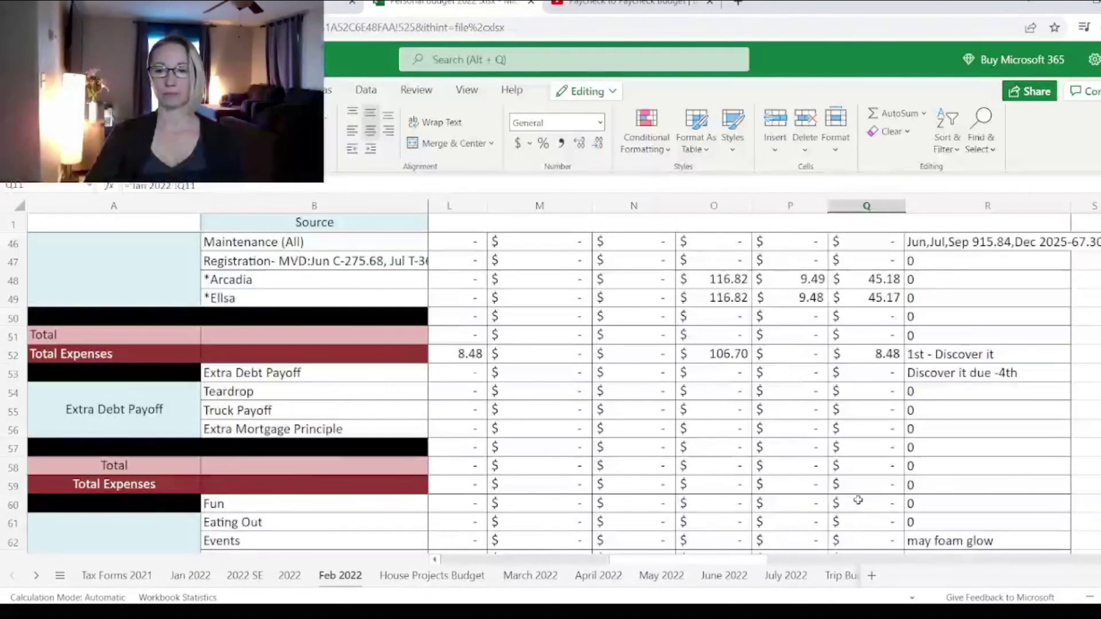
{"action": "scroll", "coordinate": [858, 501], "scroll_direction": "down", "scroll_amount": 5}
{"action": "scroll", "coordinate": [858, 501], "scroll_direction": "up", "scroll_amount": 20}
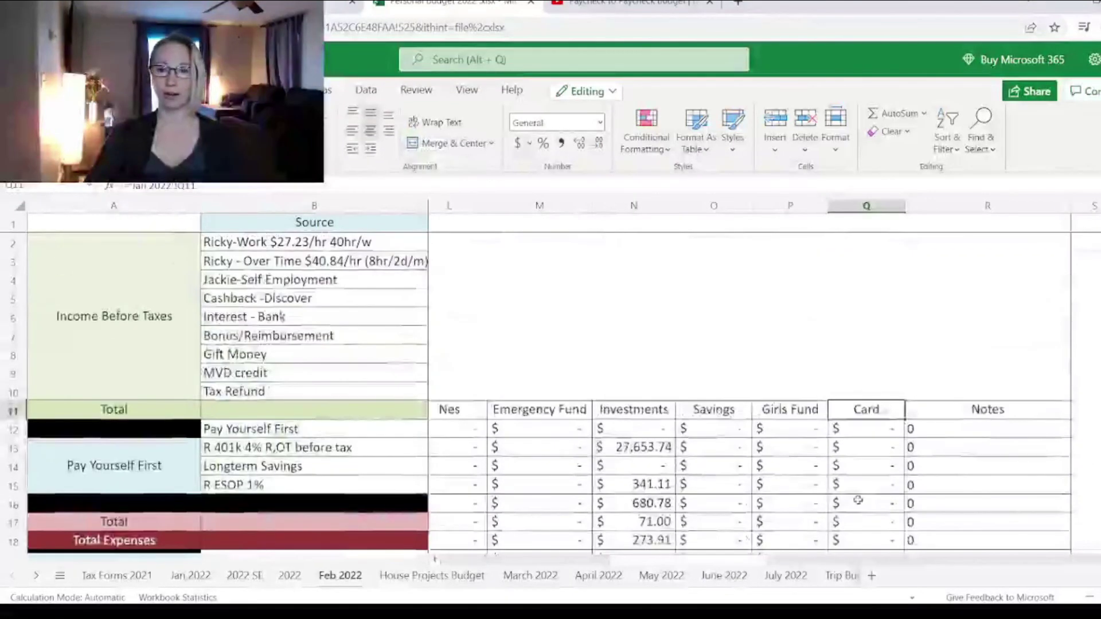
Step: Return to the paycheck columns and check the regular 40-hour work pay for the 25th
{"action": "left_click_drag", "start_coordinate": [661, 560], "coordinate": [610, 561]}
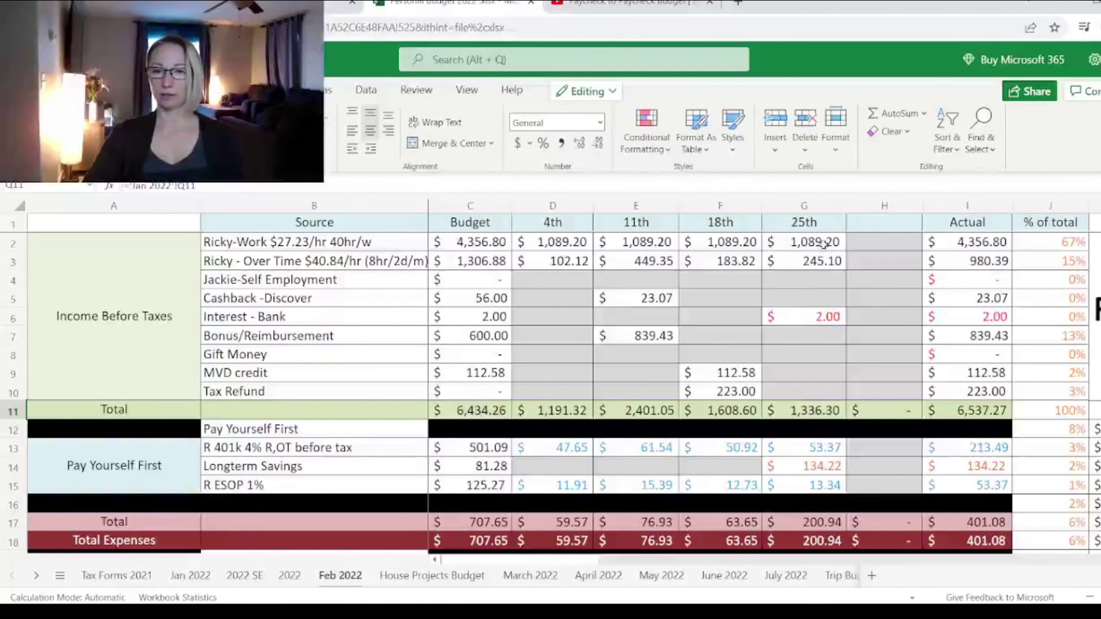
{"action": "left_click", "coordinate": [824, 245]}
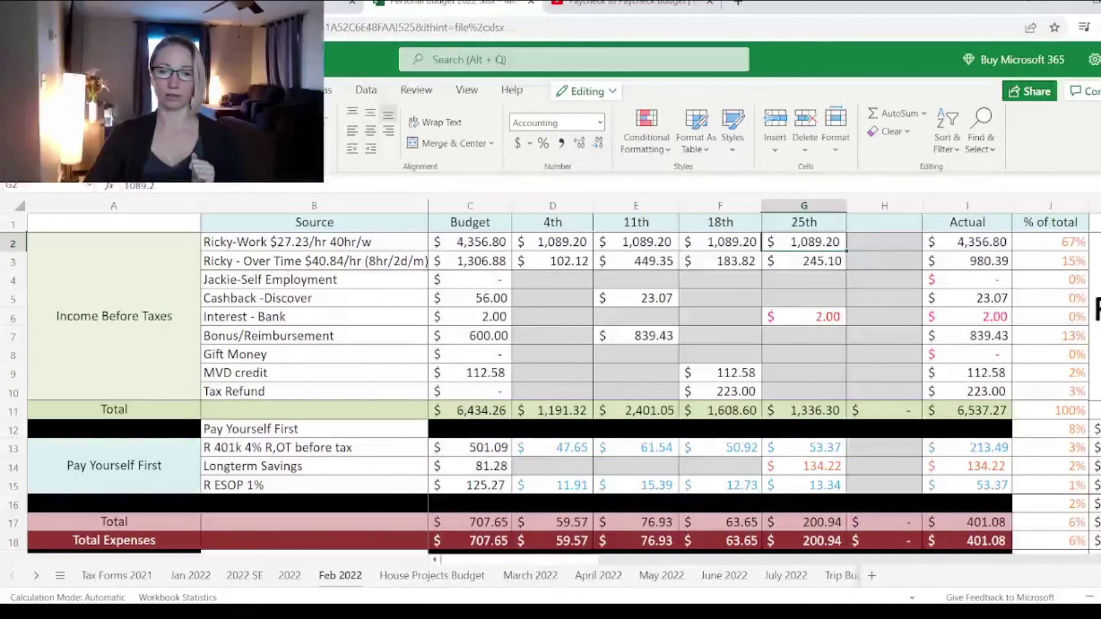